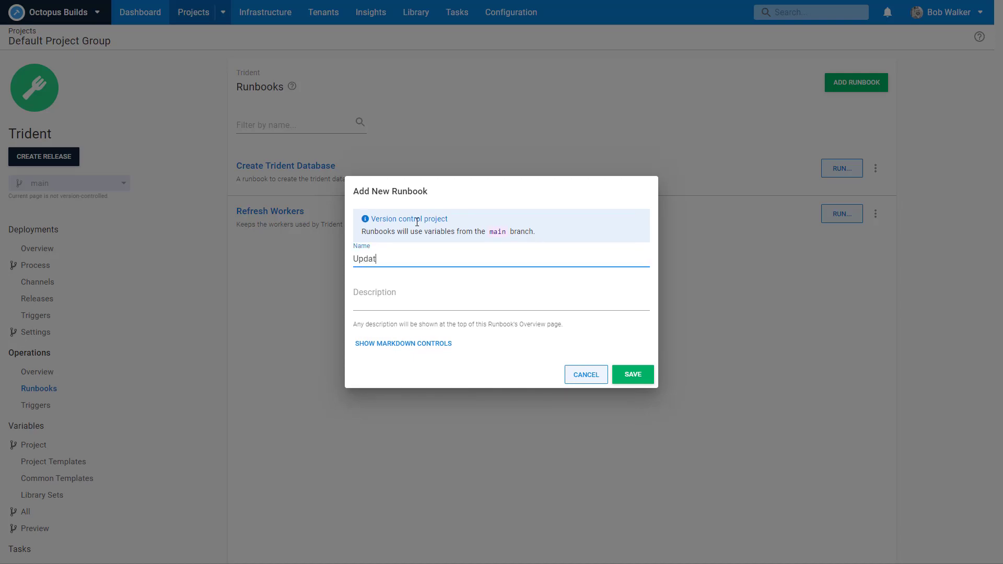
Name the new runbook Update Canary Load Balancer
{"action": "type", "text": "anary Load Balancer"}
{"action": "key", "text": "ctrl+a"}
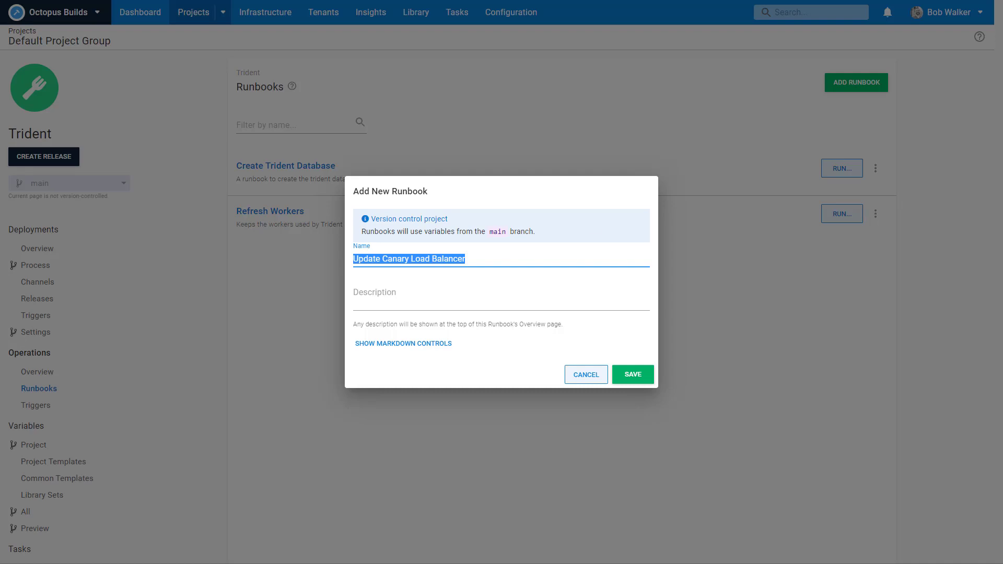
{"action": "key", "text": "alt+Tab"}
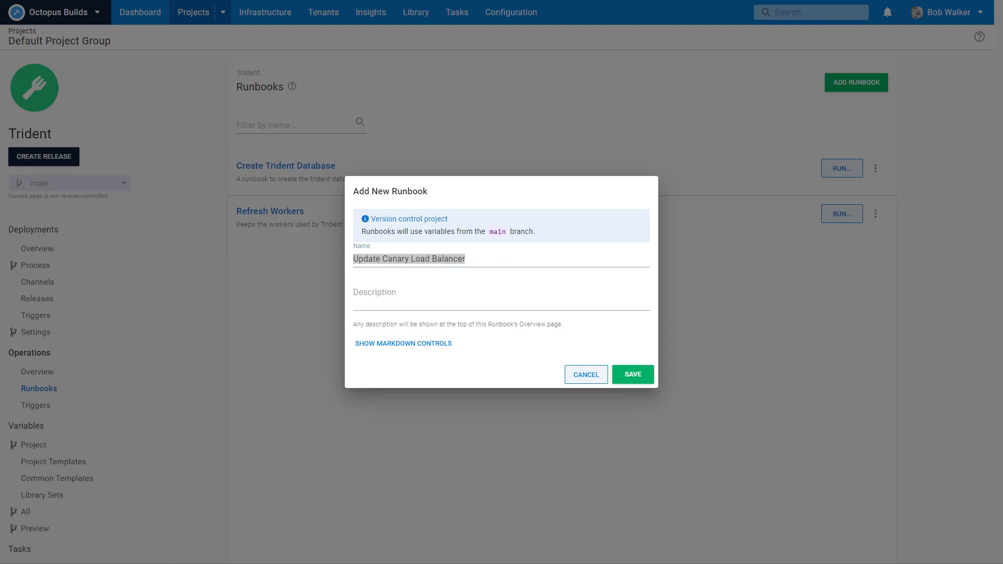
{"action": "key", "text": "alt+Tab"}
Enter the description "This runbook will change the load balancer to point to a specified number of new targets in a different environment." and save the runbook
{"action": "left_click", "coordinate": [428, 294]}
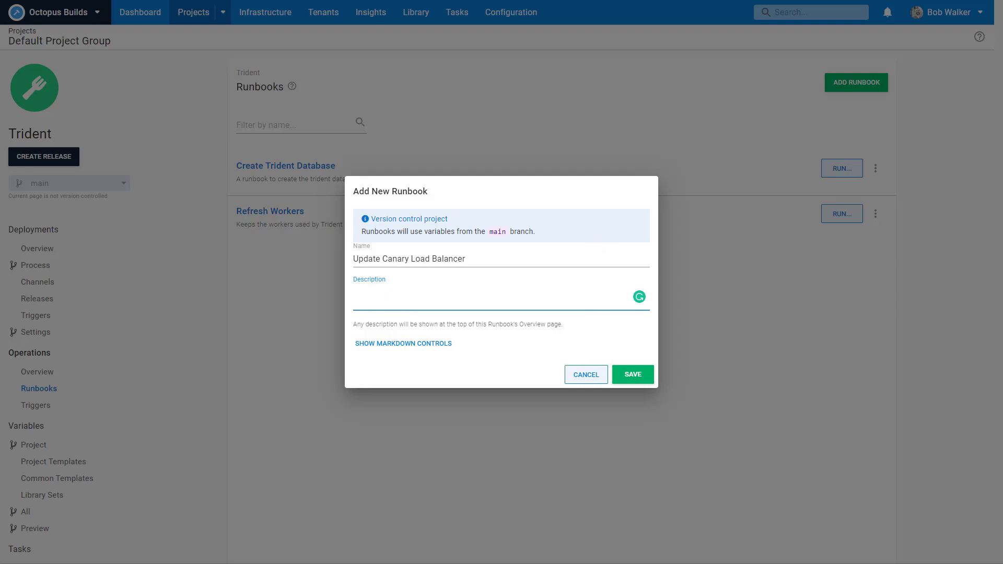
{"action": "key", "text": "alt+Tab"}
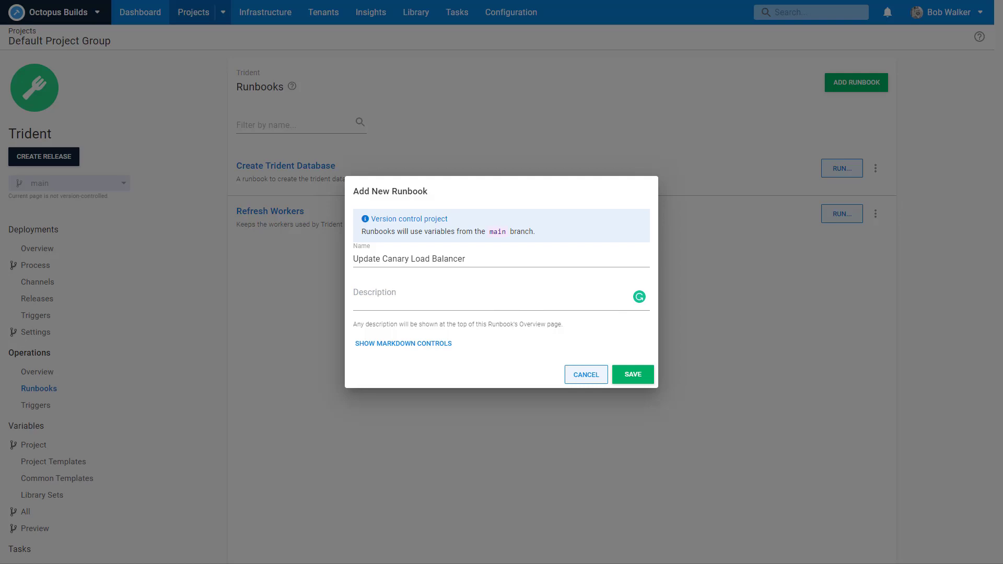
{"action": "left_click", "coordinate": [467, 291]}
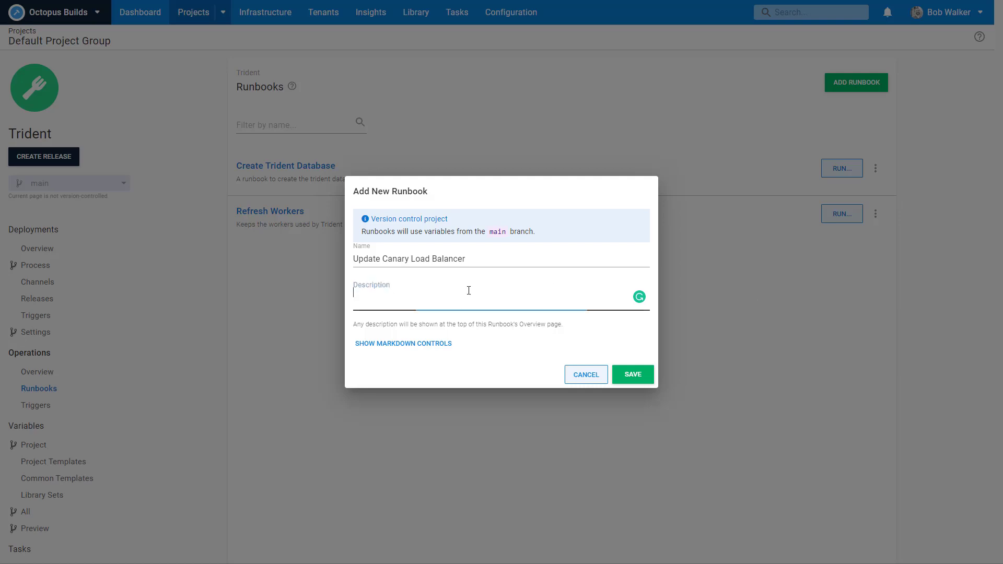
{"action": "type", "text": "This runbook will change the load balancer to point to a specified number of new targets in a different environment."}
{"action": "left_click", "coordinate": [620, 367]}
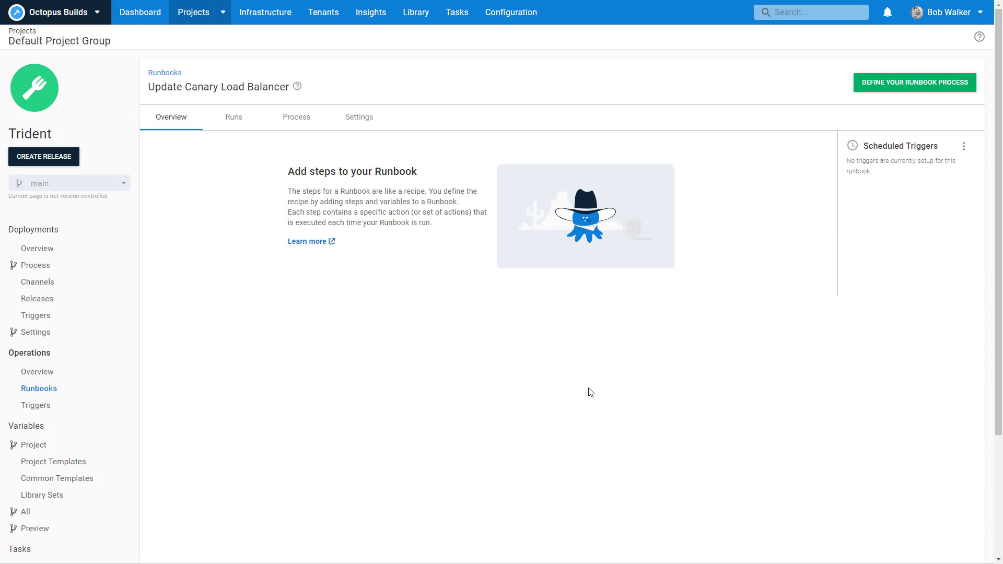
Add a Run a Script step to the runbook's process and name it Update Load Balancer
{"action": "left_click", "coordinate": [280, 117]}
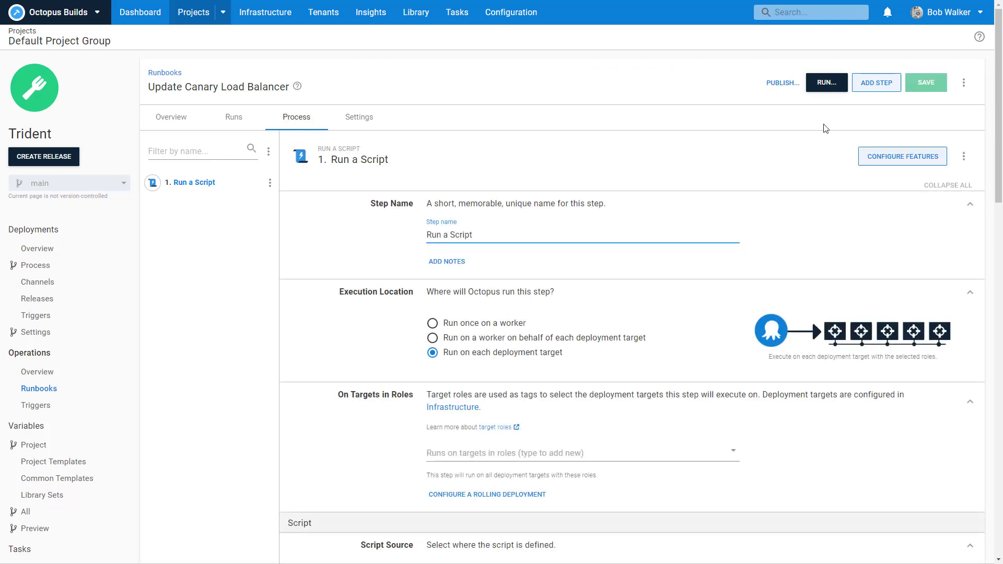
{"action": "left_click_drag", "start_coordinate": [473, 235], "coordinate": [349, 238]}
{"action": "type", "text": "Up"}
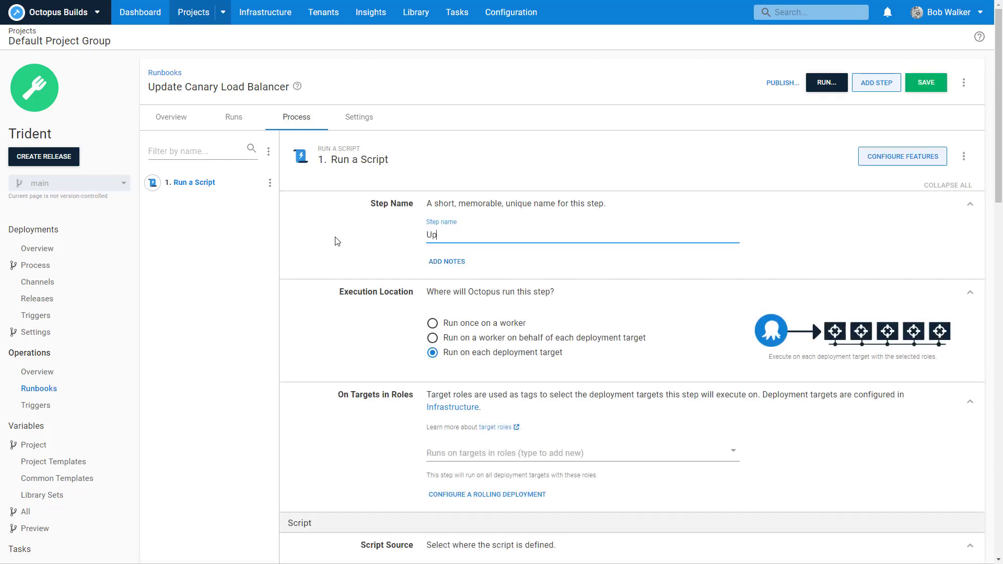
{"action": "type", "text": "date Load Balancer"}
Run the step once on a worker; note "**Always Runs** This will update the load balancer to send a specified amount of traffic to the tenant's desired environment."
{"action": "left_click", "coordinate": [446, 262]}
{"action": "left_click", "coordinate": [454, 366]}
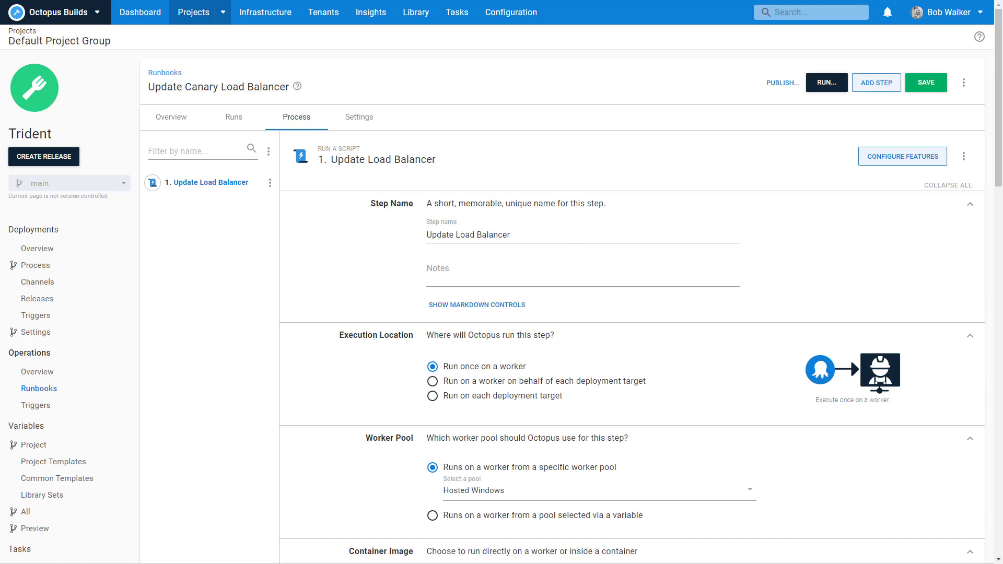
{"action": "left_click", "coordinate": [537, 272]}
{"action": "type", "text": "**Always Runs**  This will update the load balancer to send a specified amount of traffic to the tenant's desired environment."}
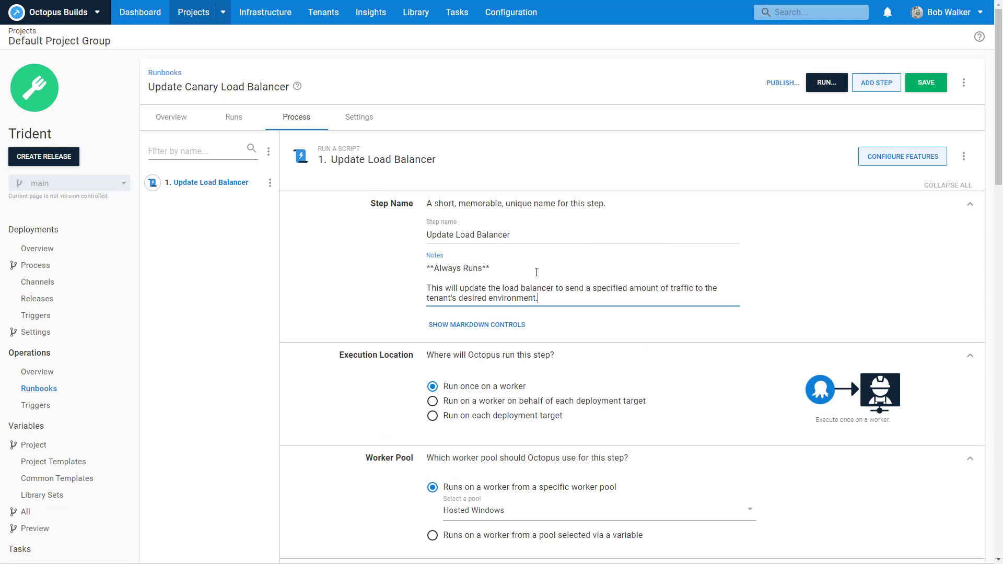
In the step's inline PowerShell script, replace the $PercentOfTraffic project variable with the fixed value 10
{"action": "scroll", "coordinate": [356, 333], "scroll_direction": "down", "scroll_amount": 6}
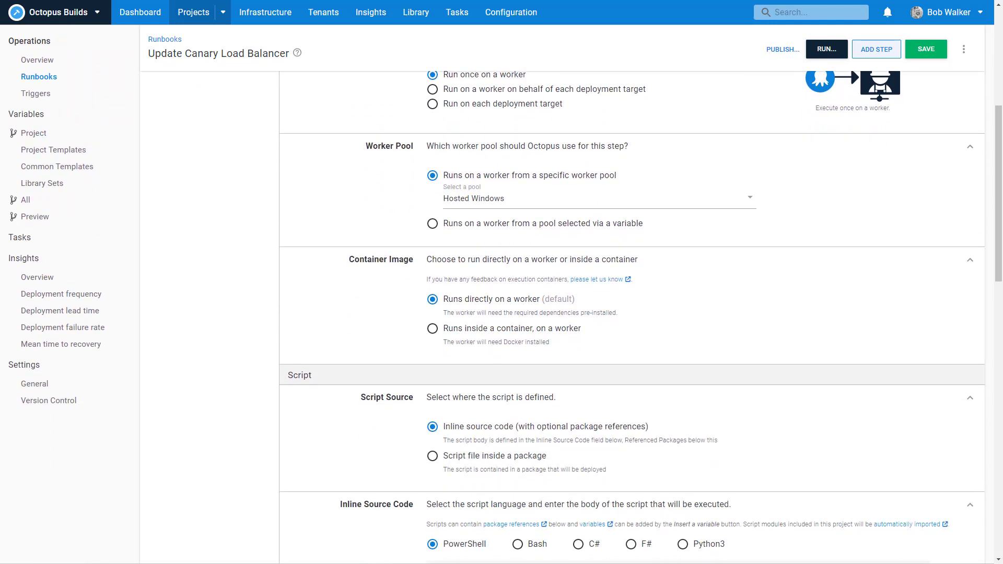
{"action": "scroll", "coordinate": [713, 385], "scroll_direction": "down", "scroll_amount": 5}
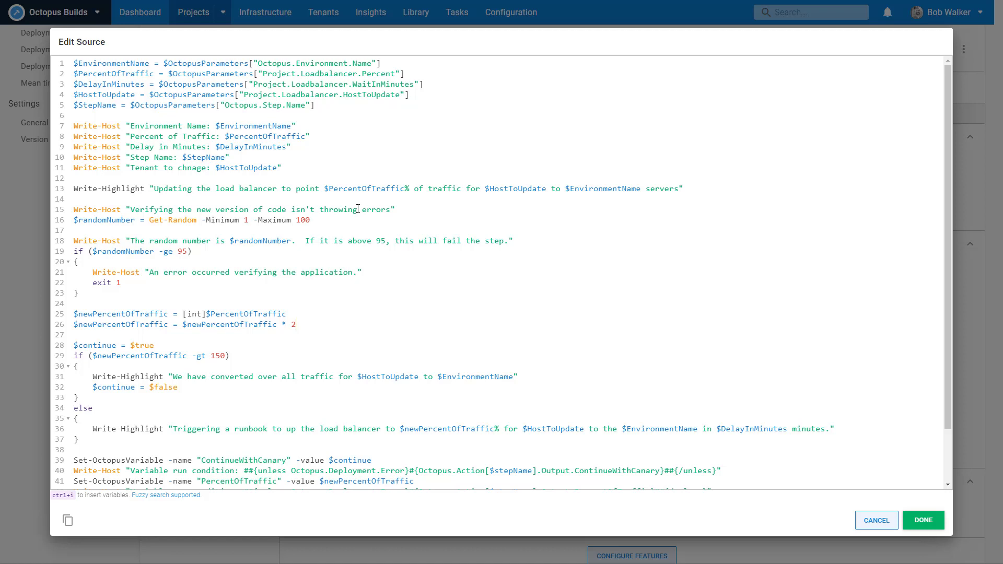
{"action": "left_click_drag", "start_coordinate": [408, 73], "coordinate": [171, 75]}
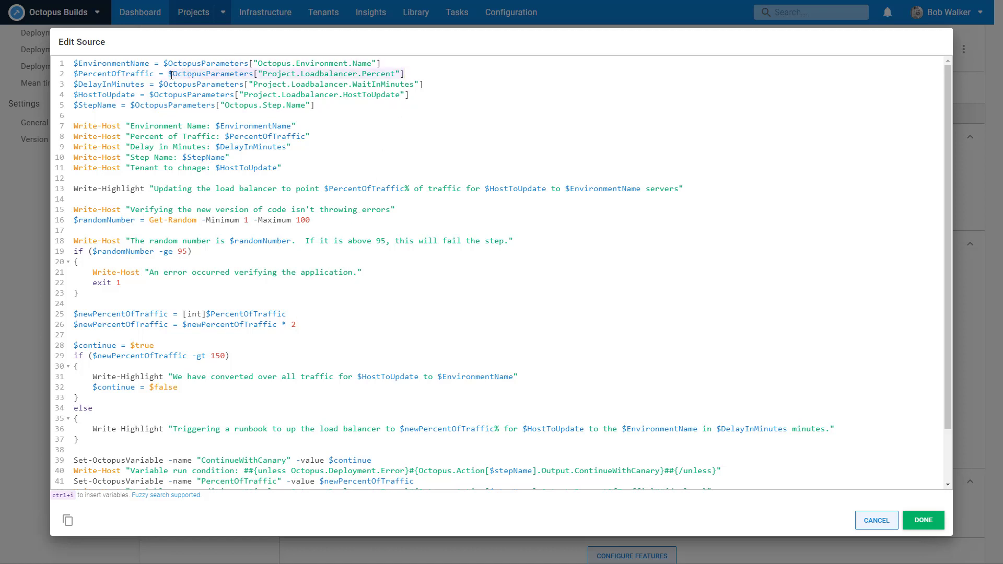
{"action": "key", "text": "BackSpace"}
{"action": "type", "text": "10"}
Replace the project variable assigned to $DelayInMinutes in the script with the fixed value 1
{"action": "key", "text": "Down"}
{"action": "key", "text": "Left"}
{"action": "key", "text": "Left"}
{"action": "key", "text": "Left"}
{"action": "key", "text": "Left"}
{"action": "key", "text": "shift+End"}
{"action": "type", "text": "1"}
Replace the project variable assigned to $HostToUpdate in the script with the text "Testing Host"
{"action": "key", "text": "Down"}
{"action": "key", "text": "Left"}
{"action": "key", "text": "Left"}
{"action": "key", "text": "Left"}
{"action": "key", "text": "shift+End"}
{"action": "type", "text": "\"Testing Host\""}
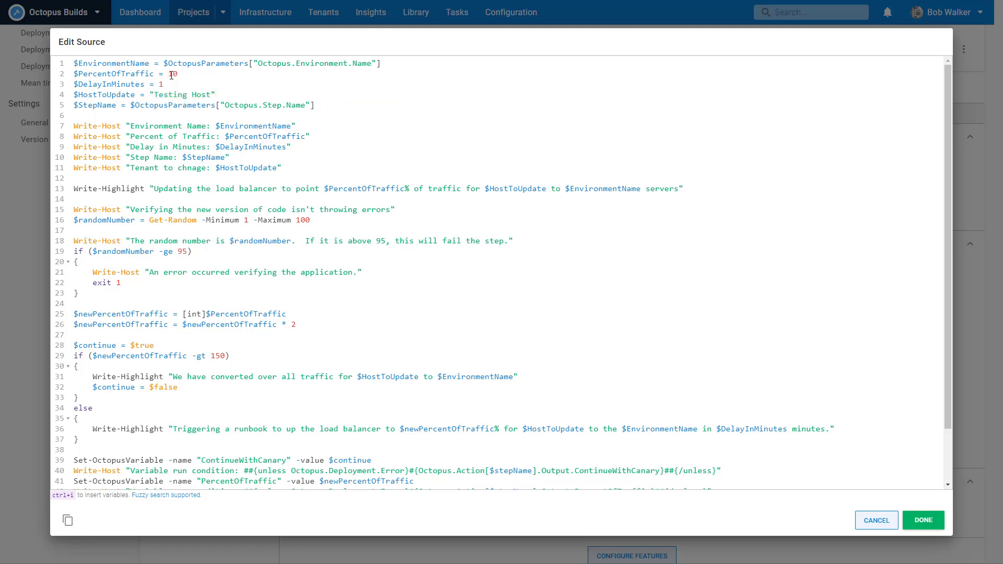
{"action": "scroll", "coordinate": [363, 326], "scroll_direction": "down", "scroll_amount": 2}
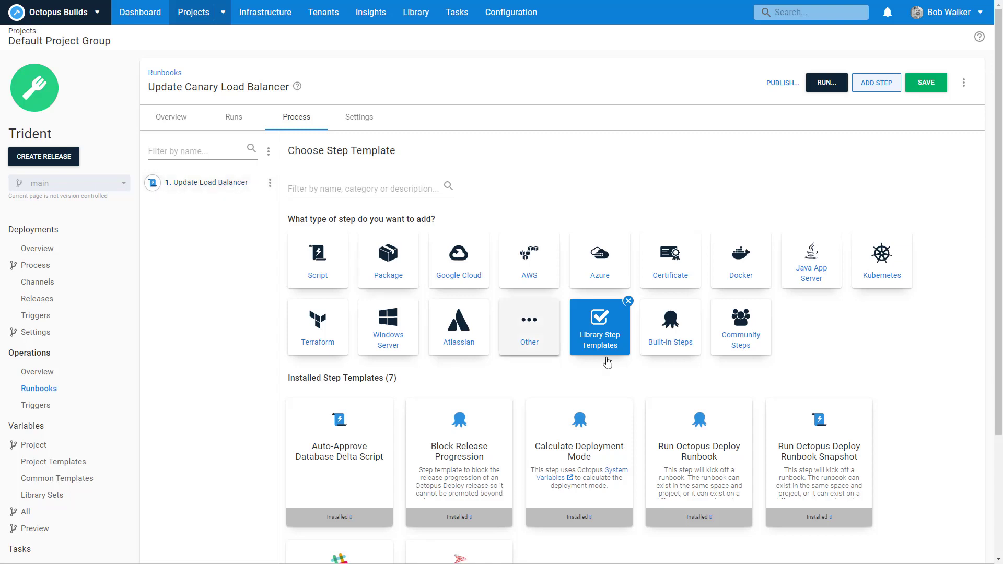
Add a Run Octopus Deploy Runbook Snapshot step named Re-run runbook to update load balancer that runs once on a worker
{"action": "left_click", "coordinate": [820, 470]}
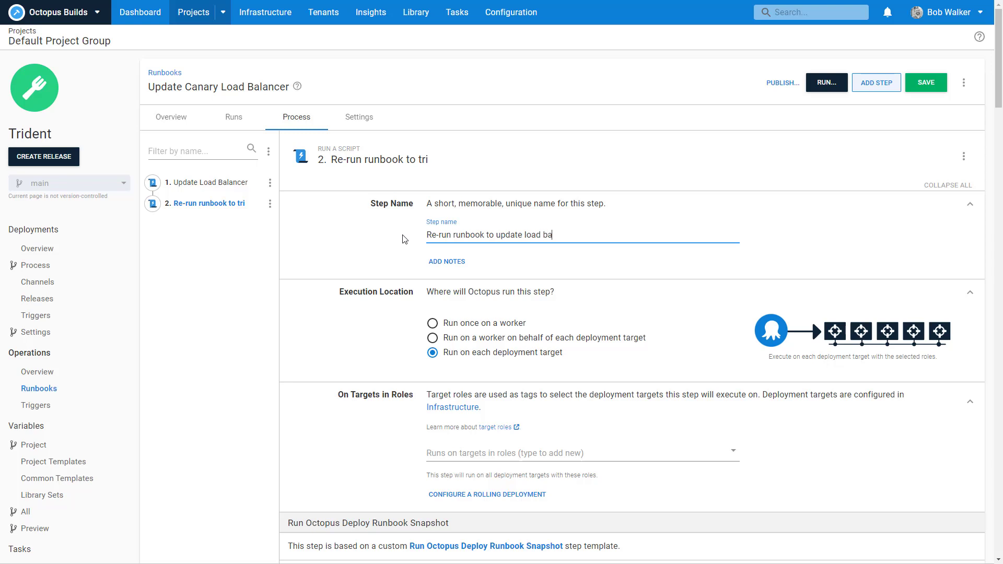
{"action": "type", "text": "lancer"}
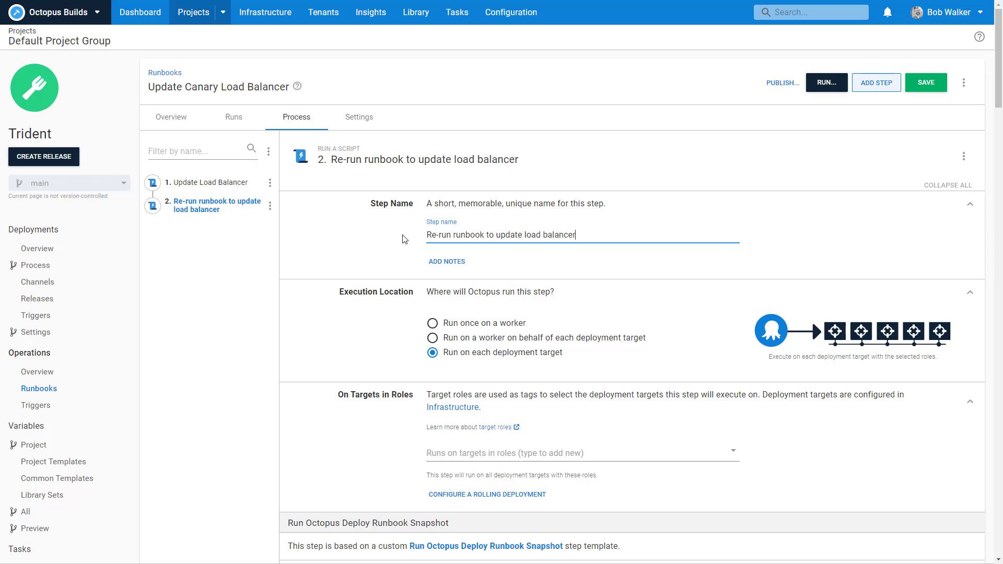
{"action": "left_click", "coordinate": [493, 323]}
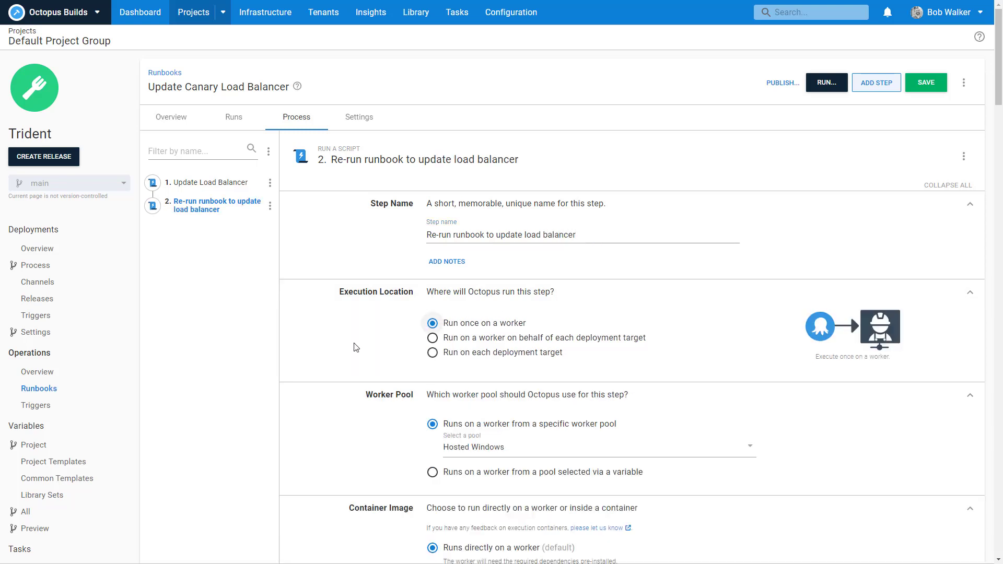
Set the snapshot step's project name to Trident and turn off Wait for finish
{"action": "scroll", "coordinate": [354, 347], "scroll_direction": "down", "scroll_amount": 4}
{"action": "left_click", "coordinate": [444, 501]}
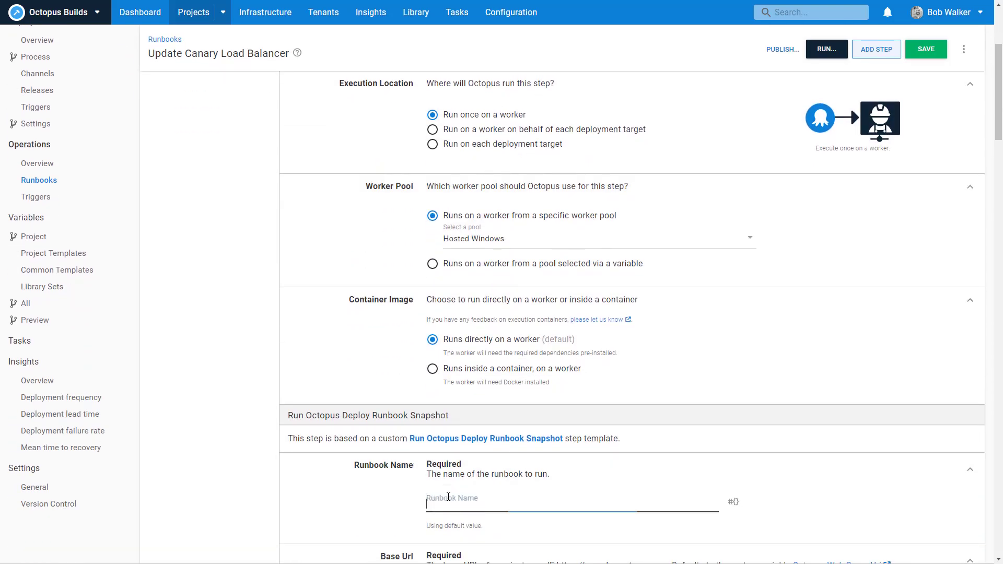
{"action": "scroll", "coordinate": [445, 495], "scroll_direction": "down", "scroll_amount": 8}
{"action": "left_click", "coordinate": [488, 329]}
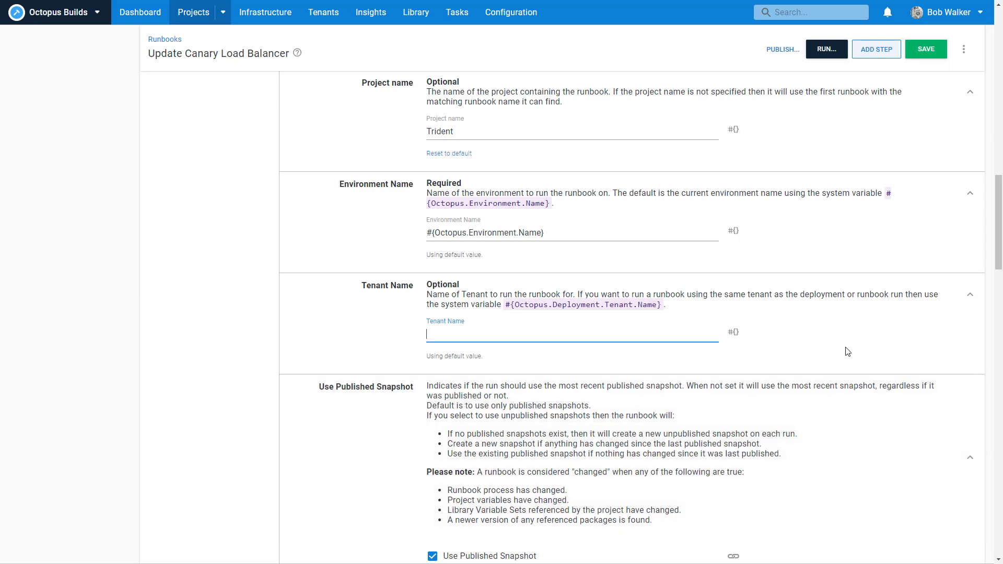
{"action": "scroll", "coordinate": [847, 351], "scroll_direction": "down", "scroll_amount": 6}
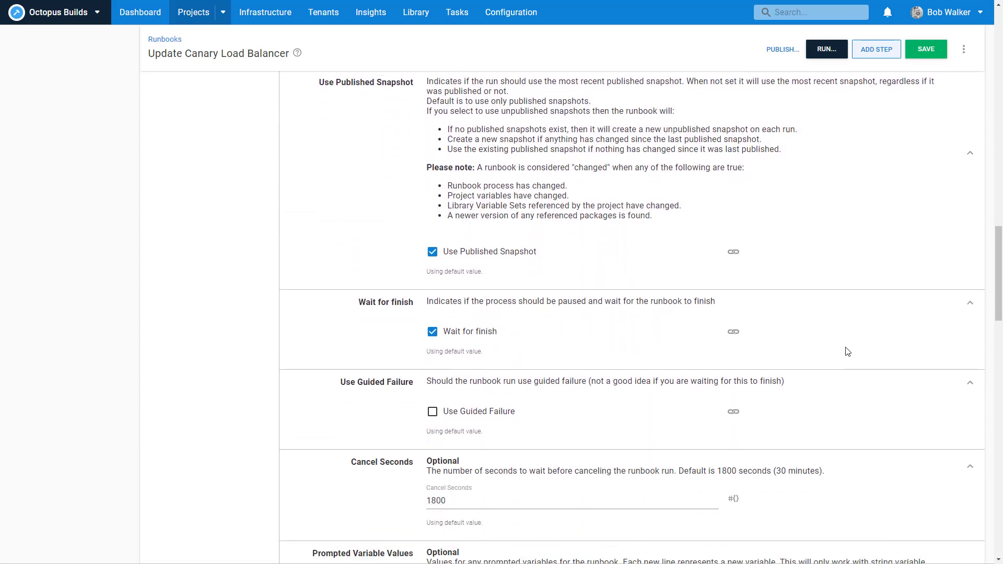
{"action": "left_click", "coordinate": [468, 326]}
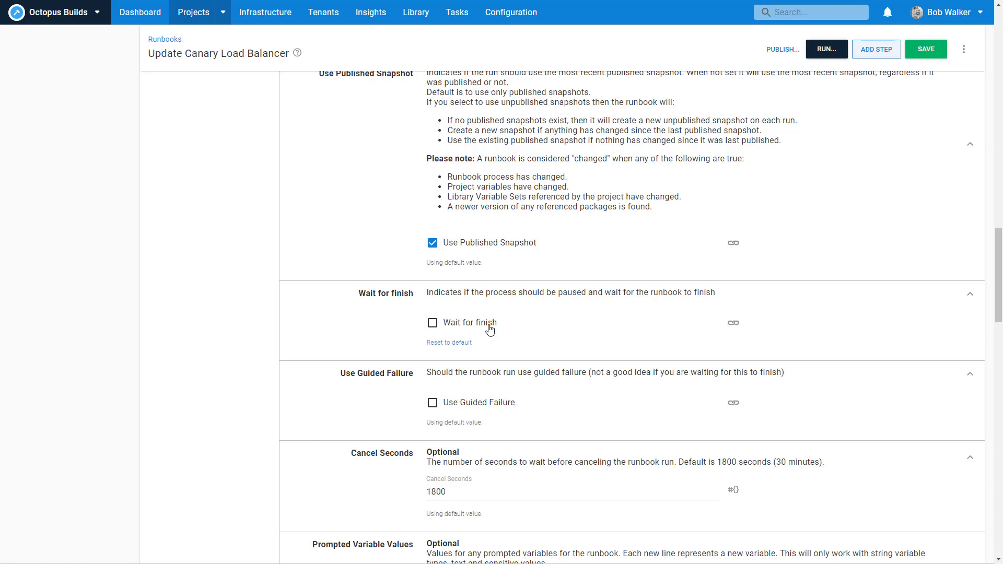
Set the snapshot step's Scheduling value to #{Octopus.Action[Update Load Balancer].Output.RunbookRunTime}
{"action": "scroll", "coordinate": [490, 328], "scroll_direction": "down", "scroll_amount": 3}
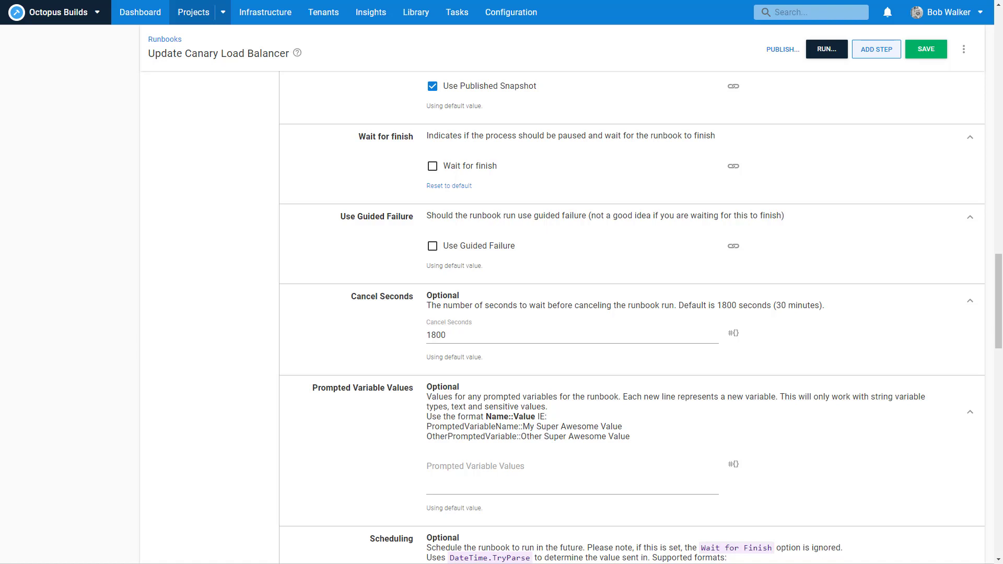
{"action": "scroll", "coordinate": [572, 313], "scroll_direction": "down", "scroll_amount": 3}
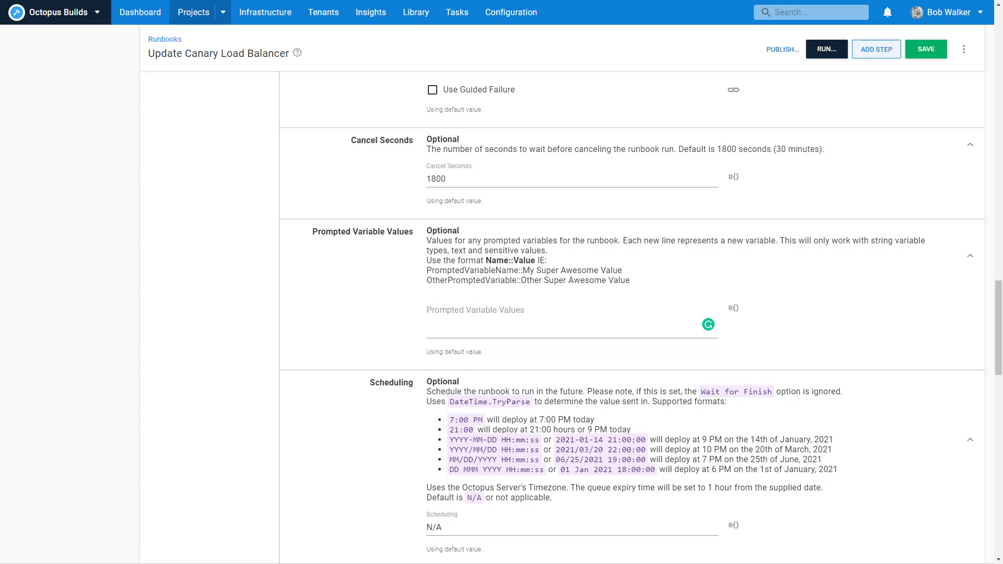
{"action": "left_click_drag", "start_coordinate": [465, 524], "coordinate": [378, 521]}
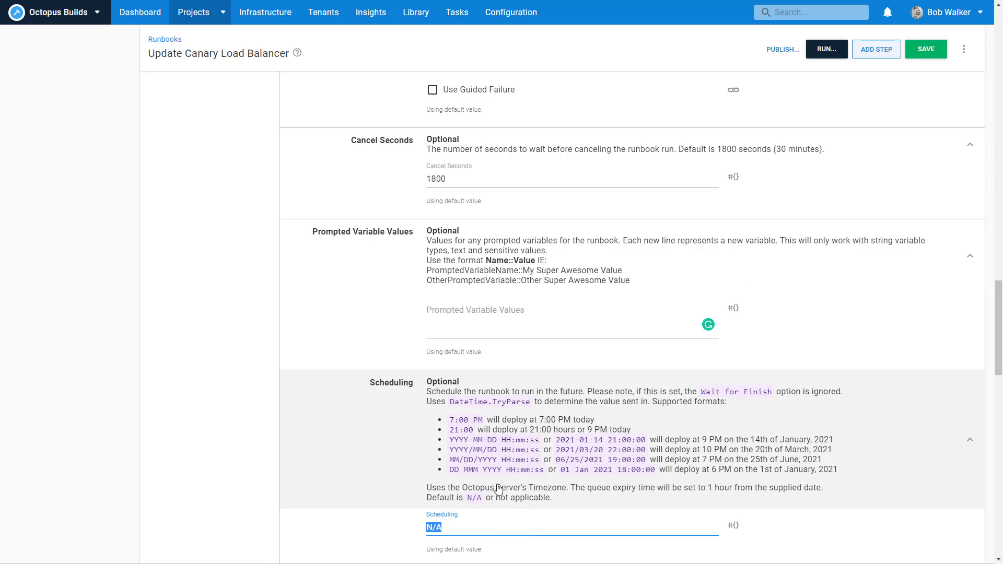
{"action": "type", "text": "#{Octopus.Action[Update Load Balancer].Output.RunbookRunTime}"}
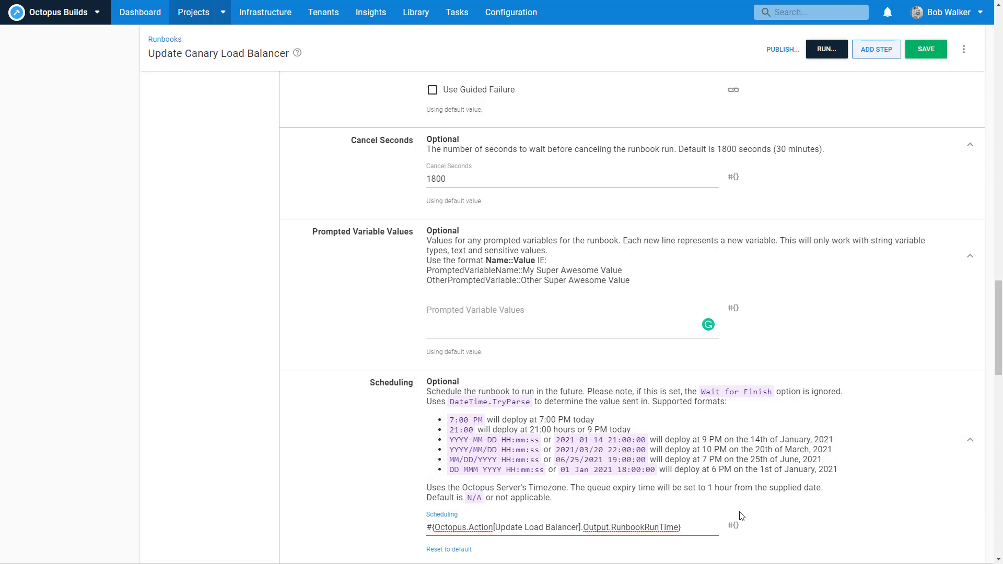
Limit the re-run step with the variable run condition #{unless Octopus.Deployment.Error}#{Octopus.Action[Update Load Balancer].Output.ContinueWithCanary}##{/unless}
{"action": "scroll", "coordinate": [720, 502], "scroll_direction": "down", "scroll_amount": 1}
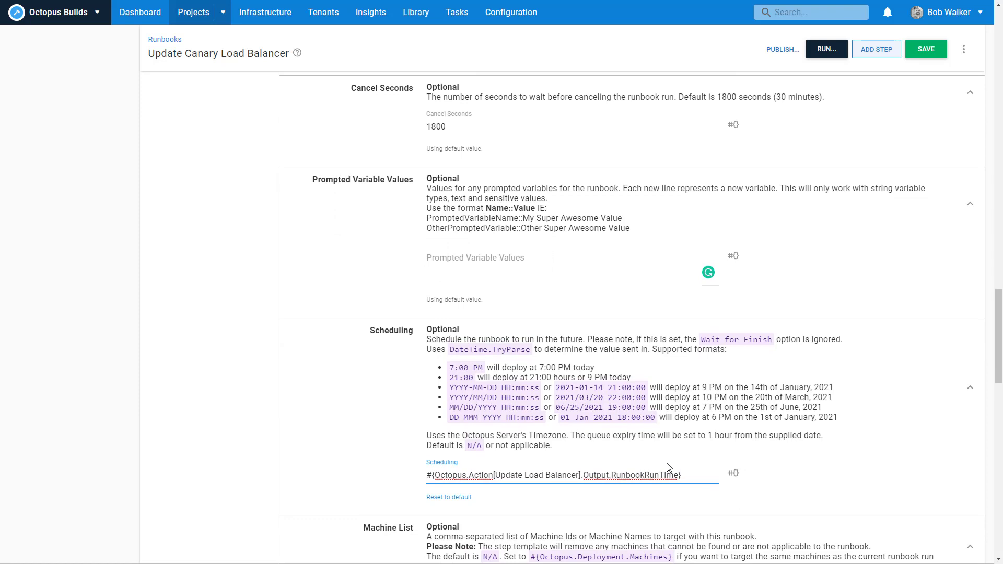
{"action": "scroll", "coordinate": [744, 467], "scroll_direction": "down", "scroll_amount": 6}
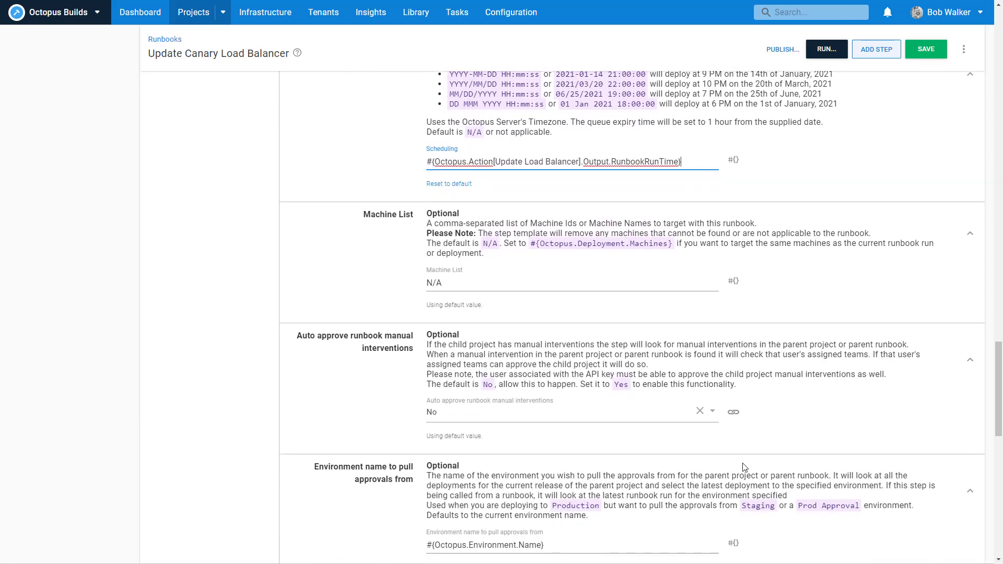
{"action": "scroll", "coordinate": [744, 467], "scroll_direction": "down", "scroll_amount": 8}
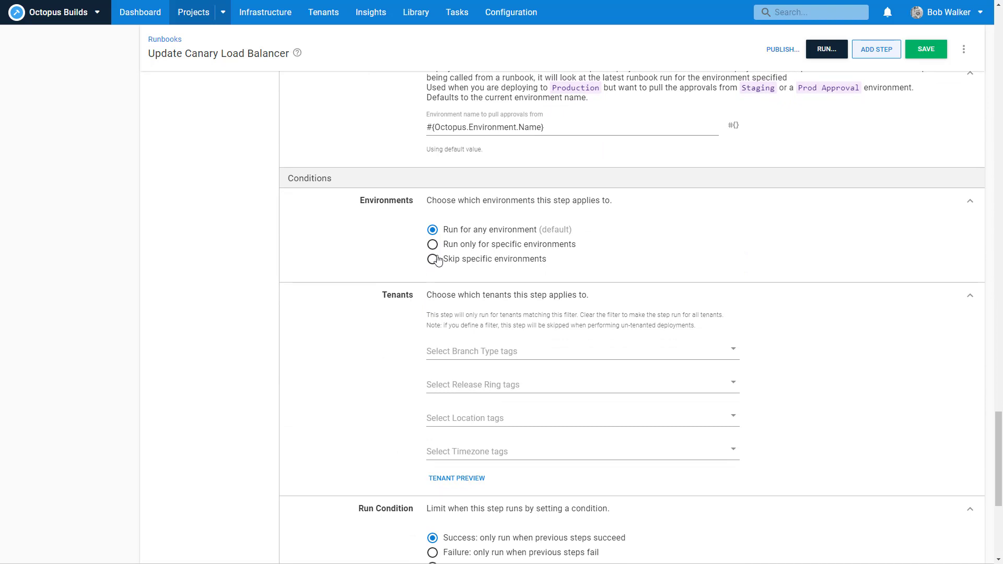
{"action": "scroll", "coordinate": [403, 277], "scroll_direction": "down", "scroll_amount": 3}
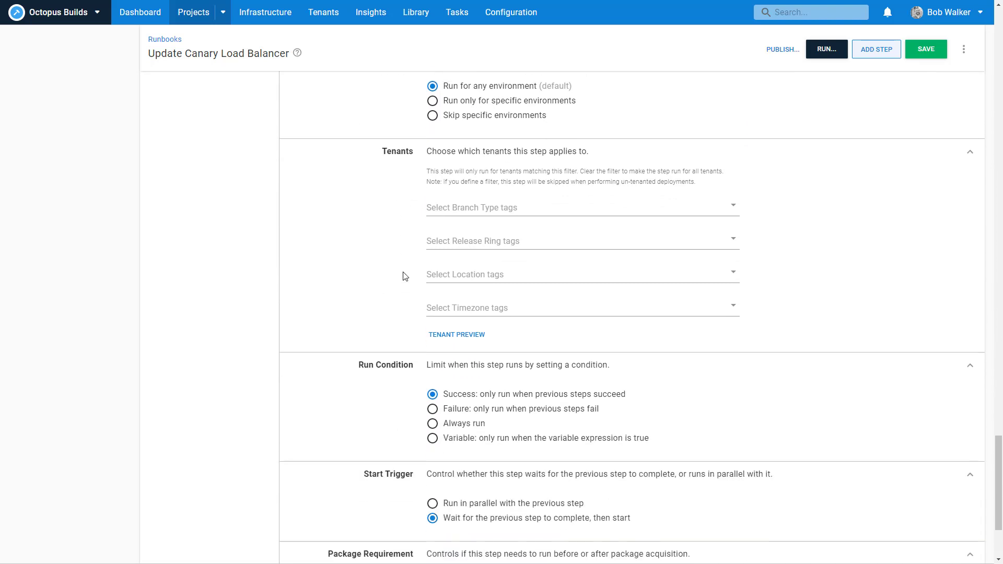
{"action": "left_click", "coordinate": [473, 431]}
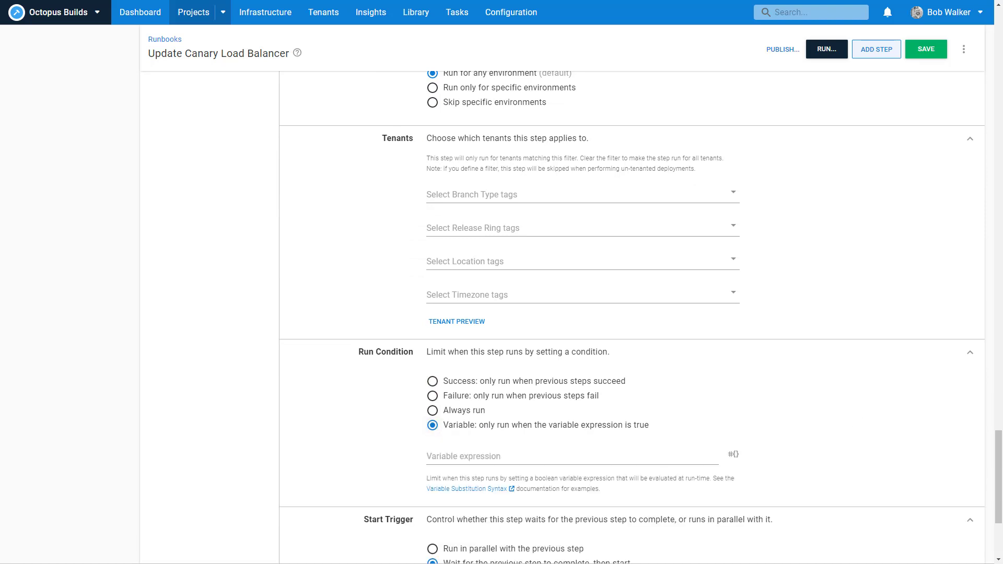
{"action": "scroll", "coordinate": [197, 89], "scroll_direction": "up", "scroll_amount": 15}
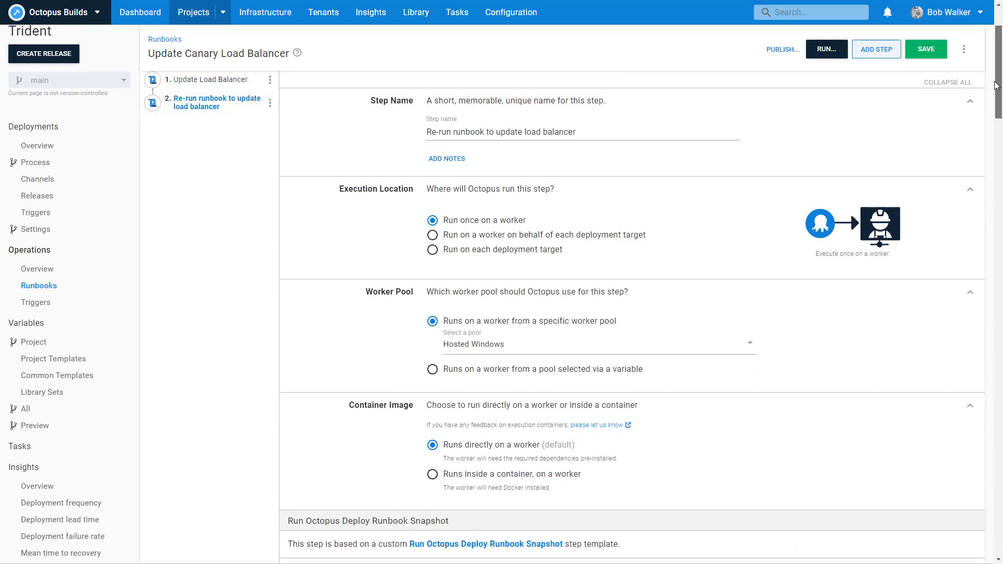
{"action": "left_click_drag", "start_coordinate": [996, 85], "coordinate": [1000, 503]}
{"action": "scroll", "coordinate": [1001, 409], "scroll_direction": "down", "scroll_amount": 1}
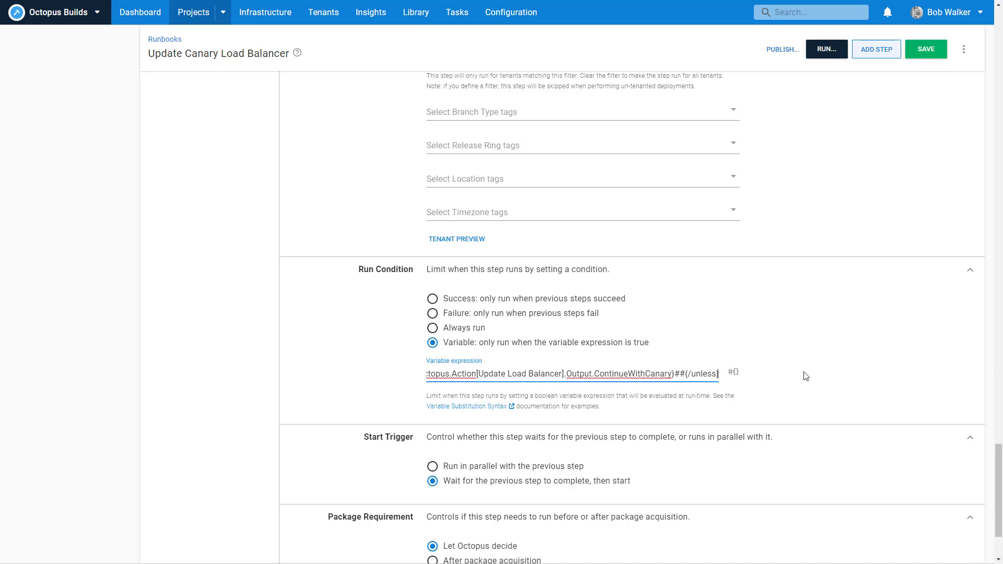
{"action": "key", "text": "Home"}
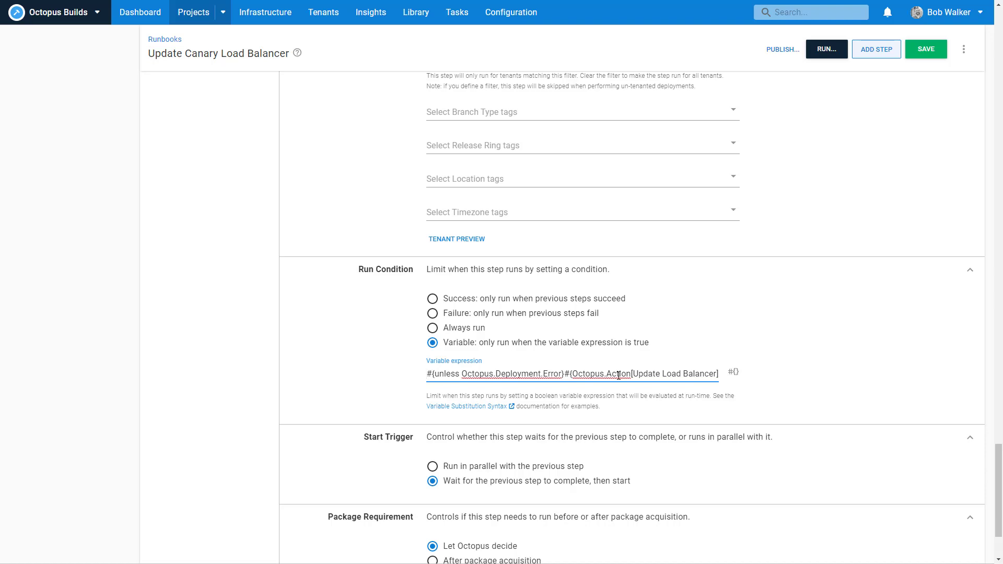
{"action": "scroll", "coordinate": [769, 403], "scroll_direction": "down", "scroll_amount": 2}
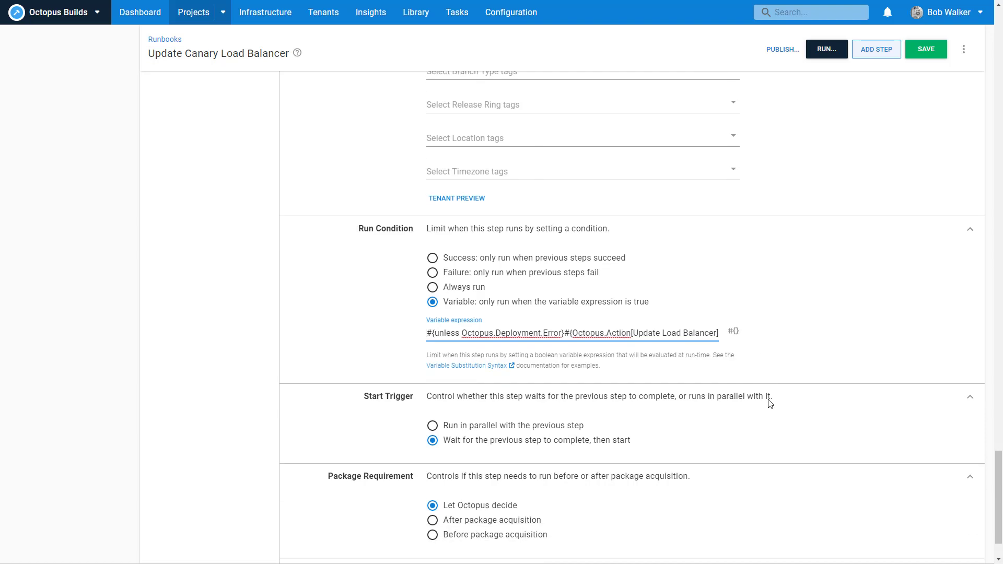
Save the Update Canary Load Balancer runbook's process and publish a new snapshot of it
{"action": "scroll", "coordinate": [769, 403], "scroll_direction": "up", "scroll_amount": 20}
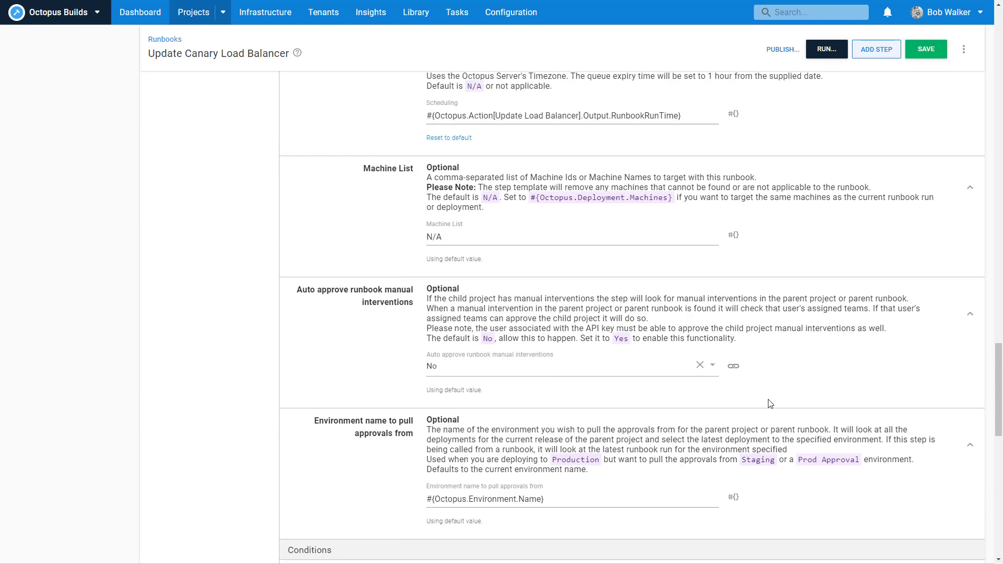
{"action": "scroll", "coordinate": [769, 403], "scroll_direction": "up", "scroll_amount": 20}
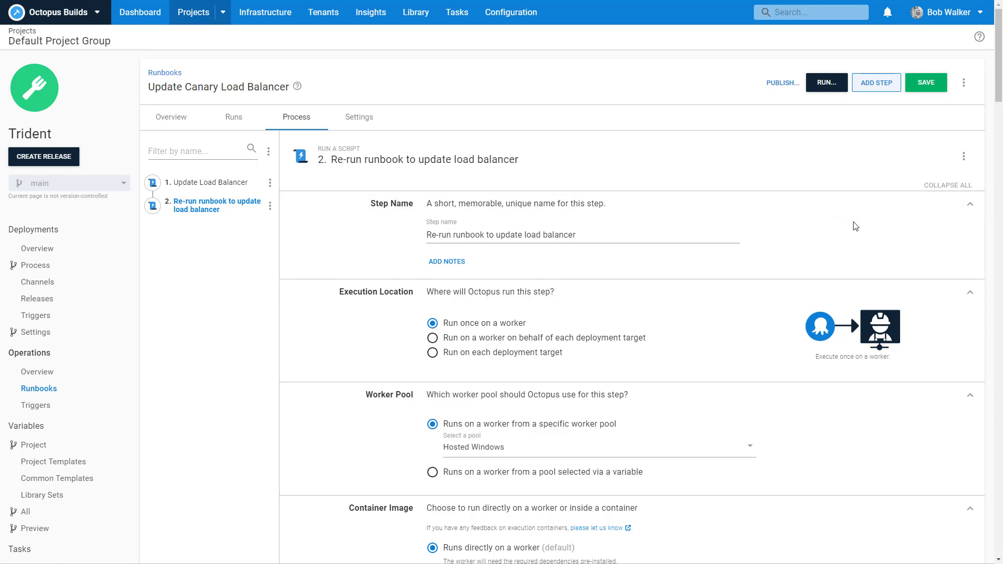
{"action": "left_click", "coordinate": [923, 85]}
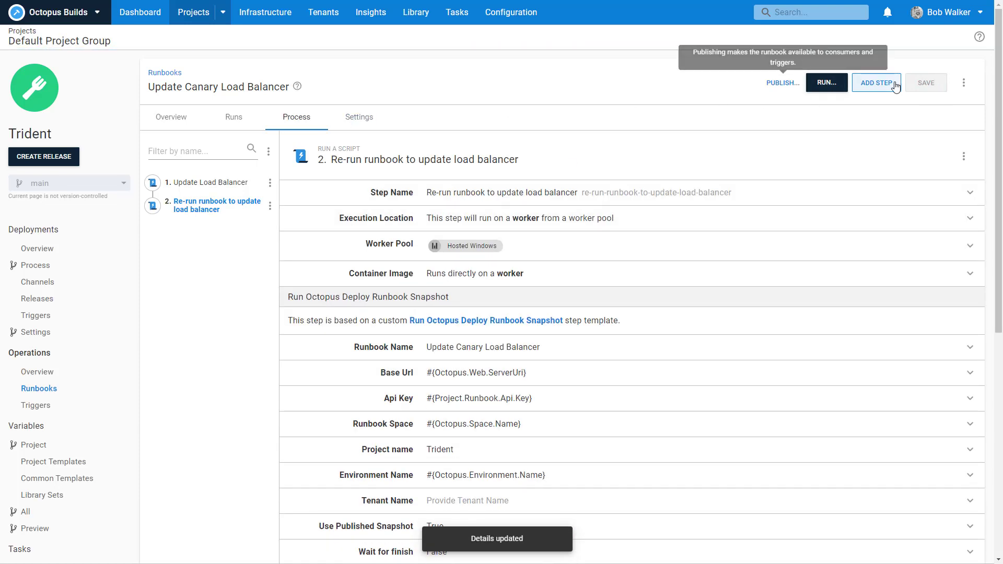
{"action": "left_click", "coordinate": [828, 83]}
{"action": "key", "text": "alt+Left"}
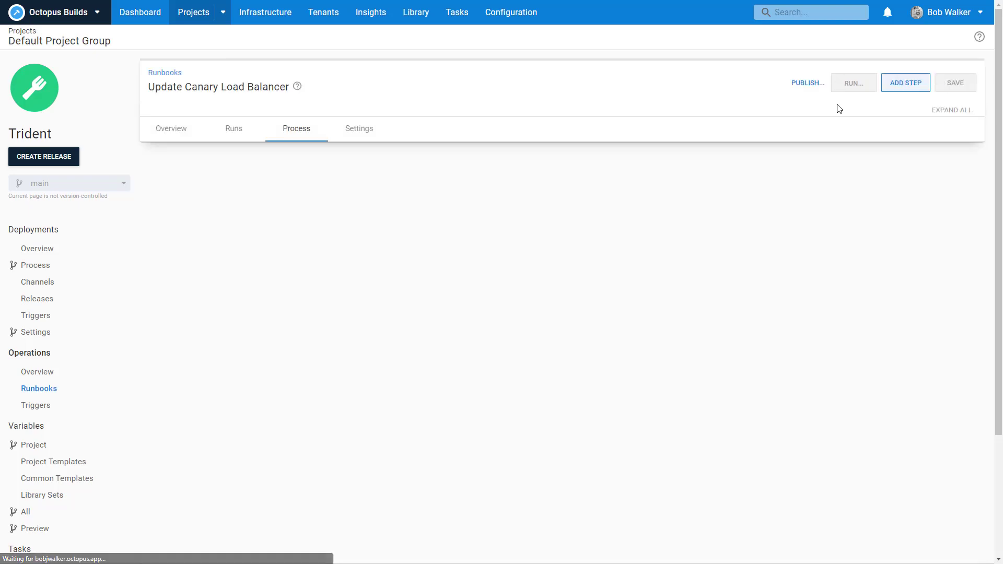
{"action": "left_click", "coordinate": [783, 85]}
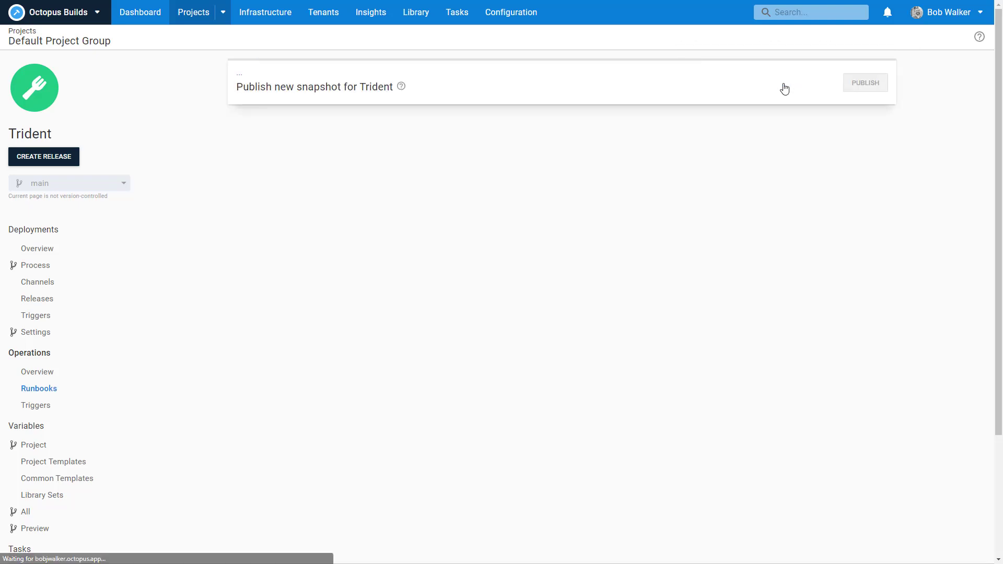
{"action": "left_click", "coordinate": [857, 87]}
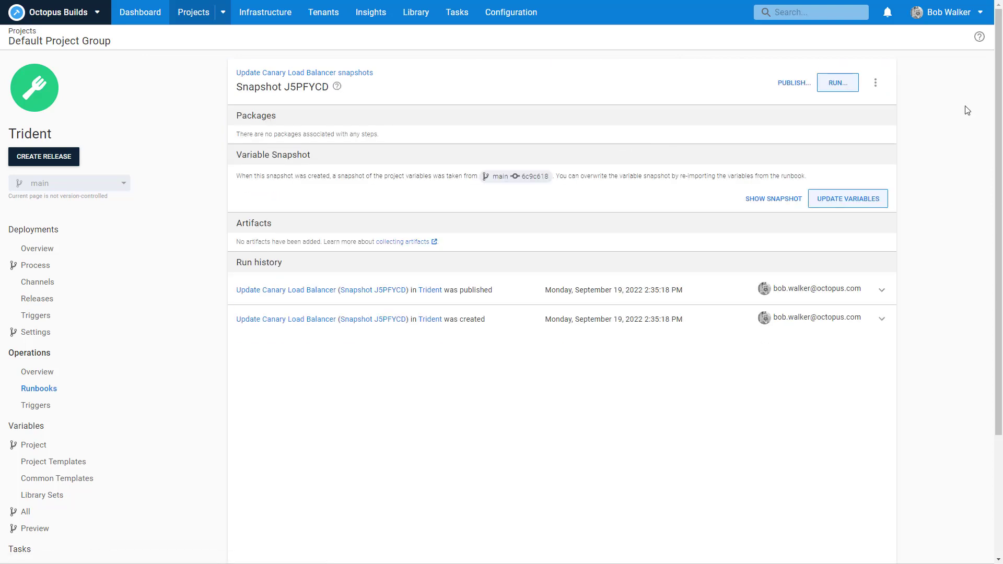
{"action": "left_click", "coordinate": [824, 86]}
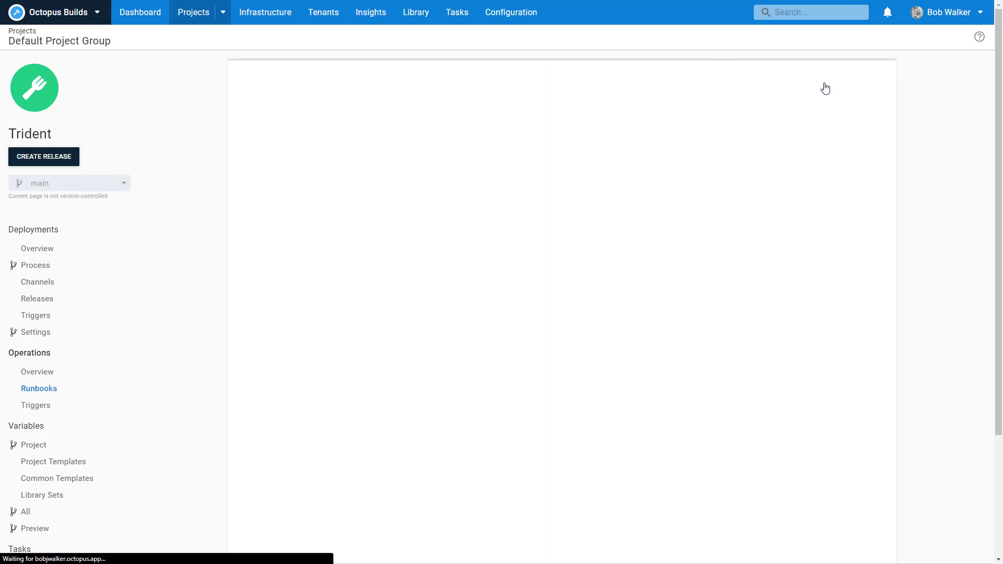
{"action": "left_click", "coordinate": [460, 150]}
{"action": "left_click", "coordinate": [416, 234]}
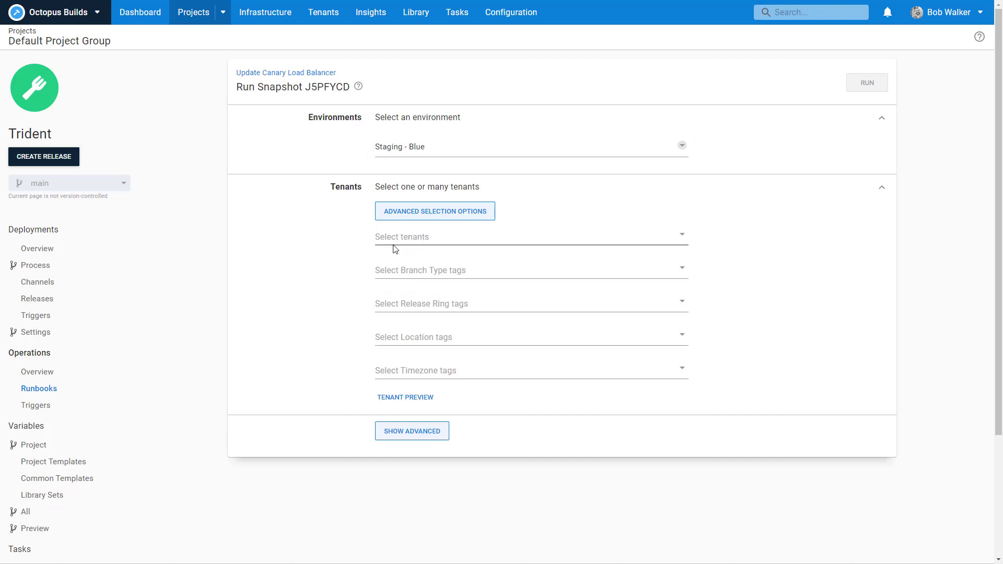
{"action": "key", "text": "alt+Left"}
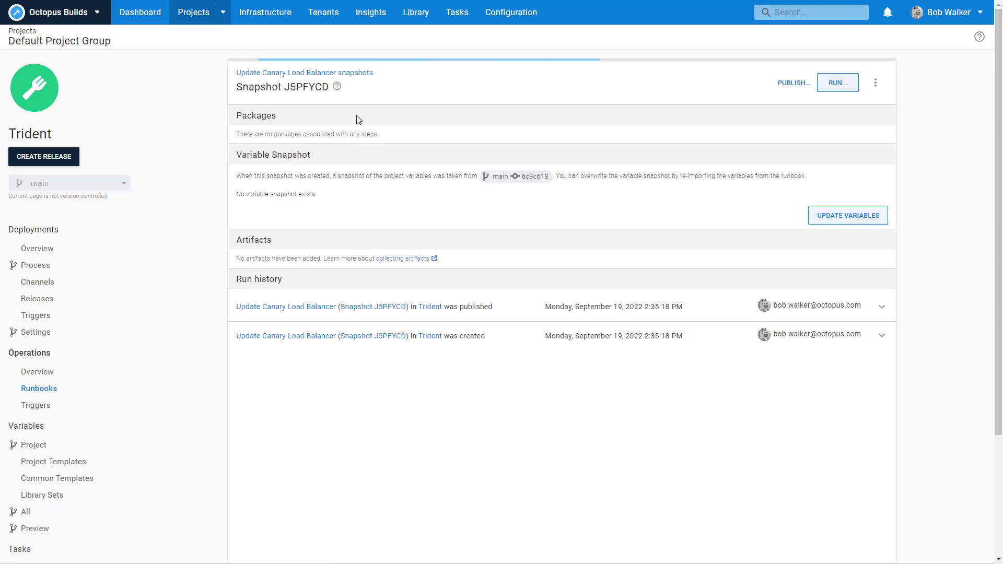
{"action": "key", "text": "alt+Left"}
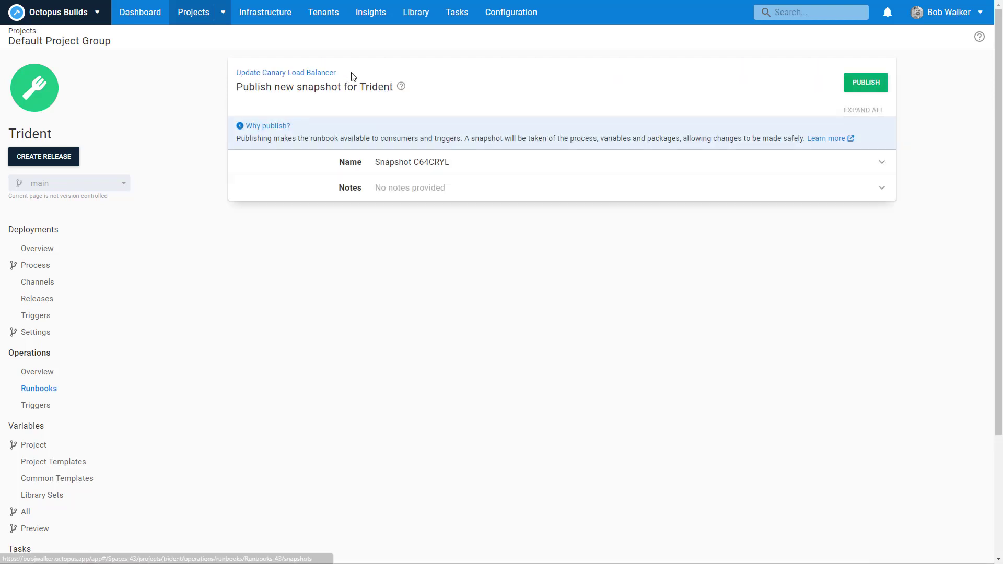
{"action": "key", "text": "alt+Left"}
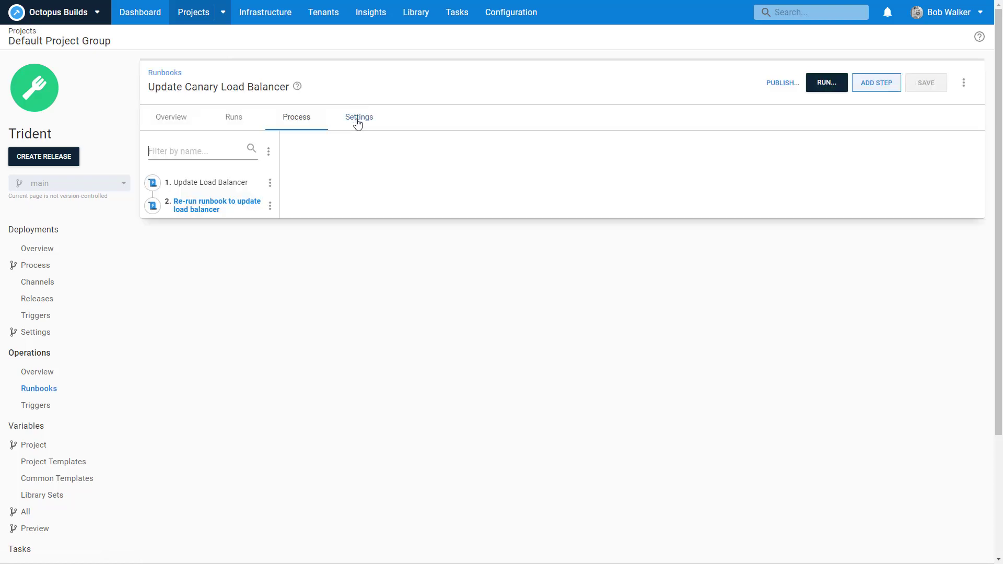
Set the runbook's multi-tenancy to cannot be run against a tenant, limit retention to 30 runs per environment, and save the settings
{"action": "left_click", "coordinate": [358, 118]}
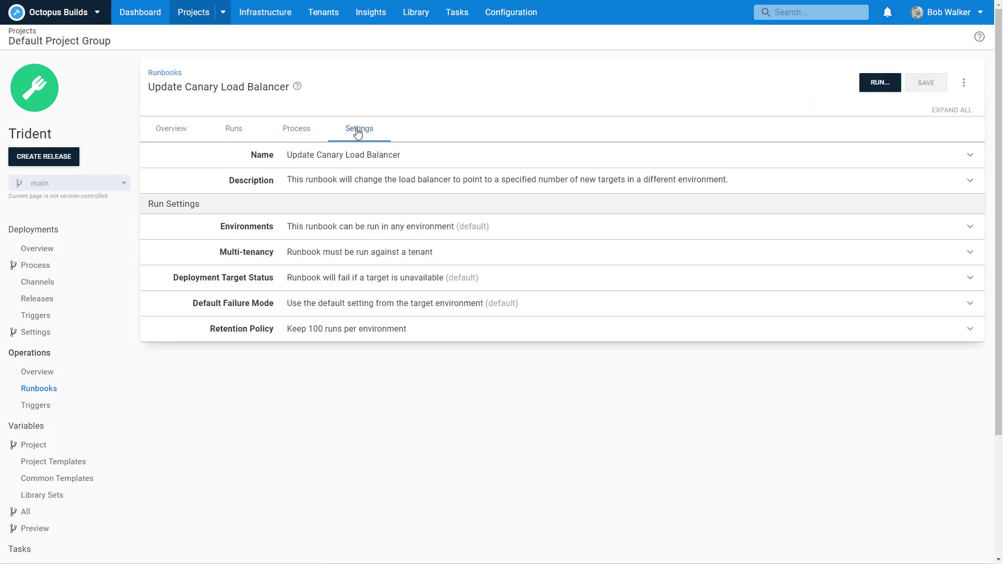
{"action": "left_click", "coordinate": [309, 254]}
{"action": "left_click", "coordinate": [312, 281]}
{"action": "left_click", "coordinate": [339, 412]}
{"action": "double_click", "coordinate": [308, 491]}
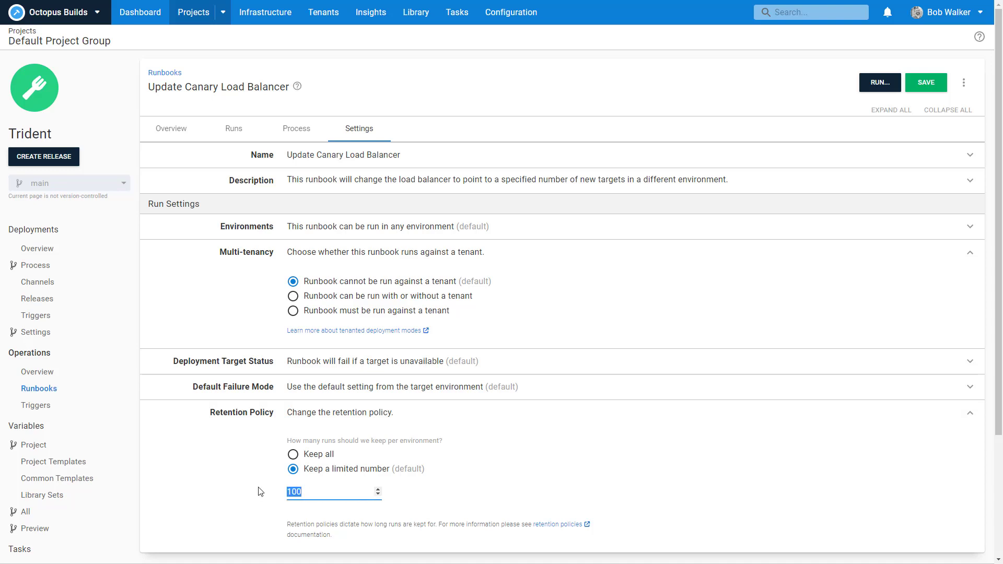
{"action": "type", "text": "30"}
{"action": "left_click", "coordinate": [917, 89]}
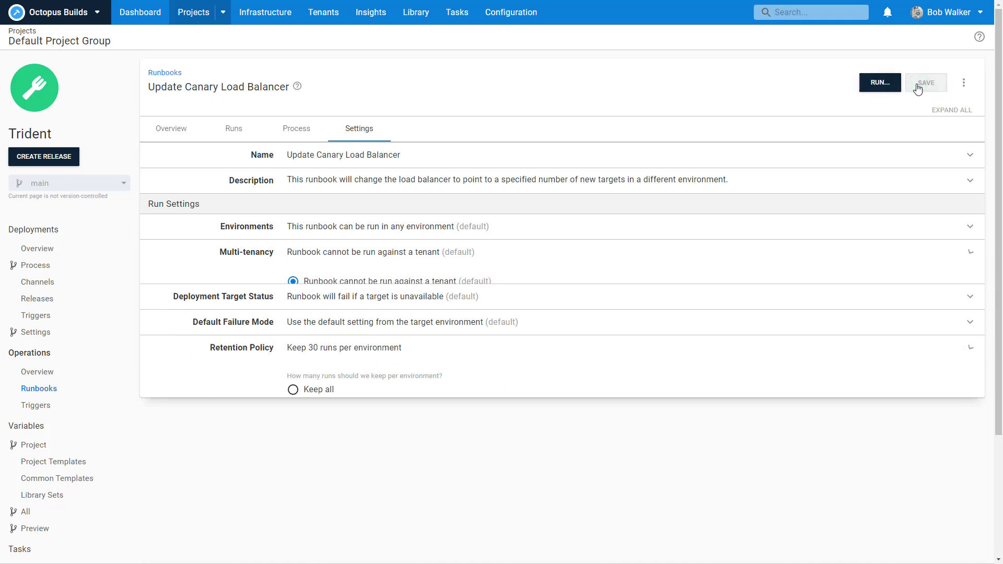
Run the Update Canary Load Balancer runbook on Staging - Blue and examine the worker log of its re-run step
{"action": "left_click", "coordinate": [862, 86]}
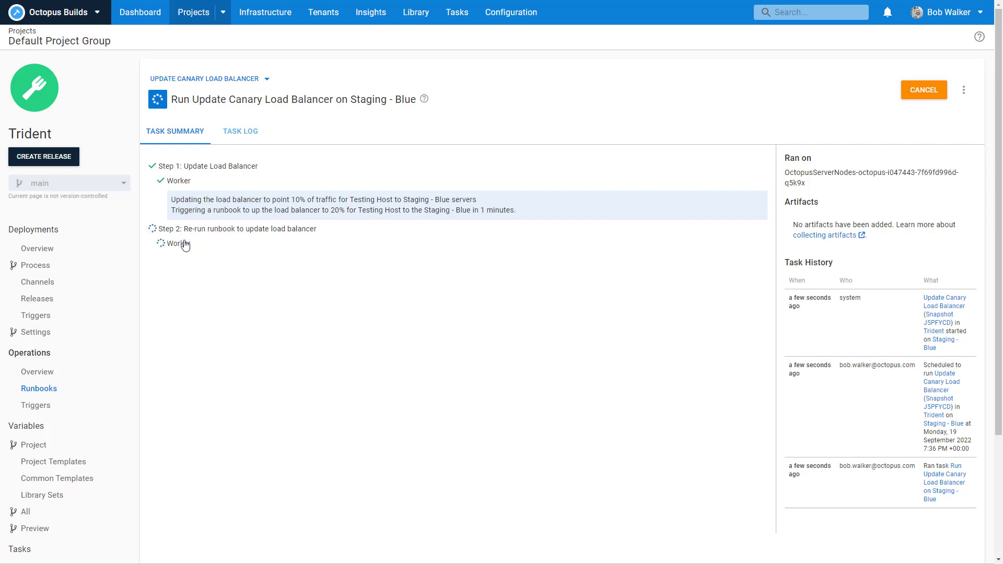
{"action": "left_click", "coordinate": [183, 244]}
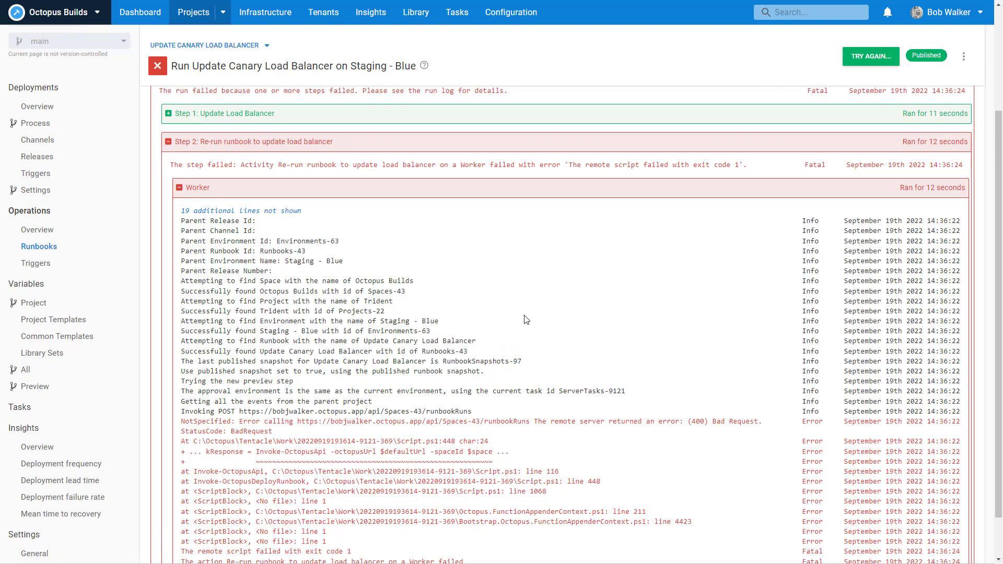
{"action": "scroll", "coordinate": [652, 350], "scroll_direction": "down", "scroll_amount": 1}
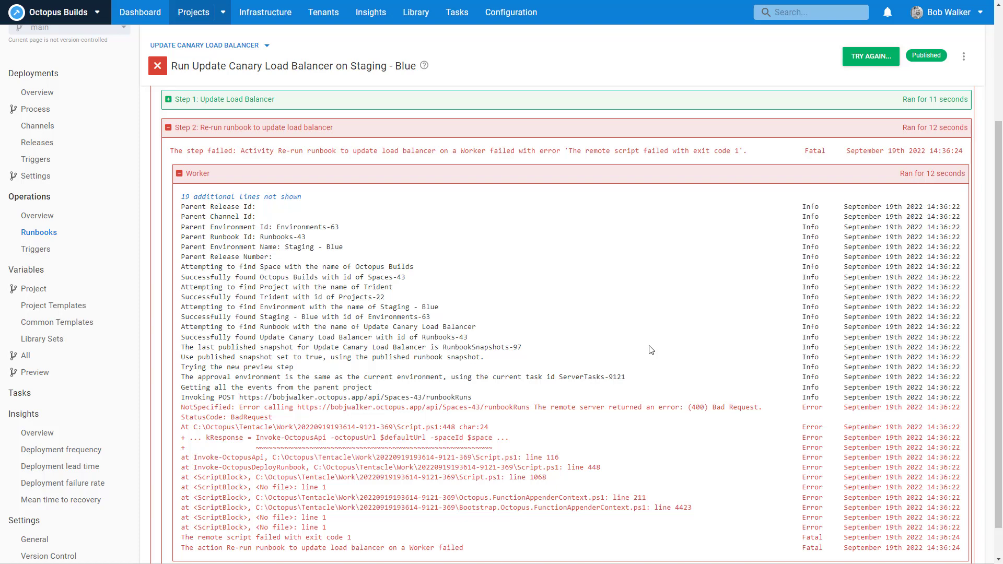
{"action": "scroll", "coordinate": [509, 281], "scroll_direction": "up", "scroll_amount": 3}
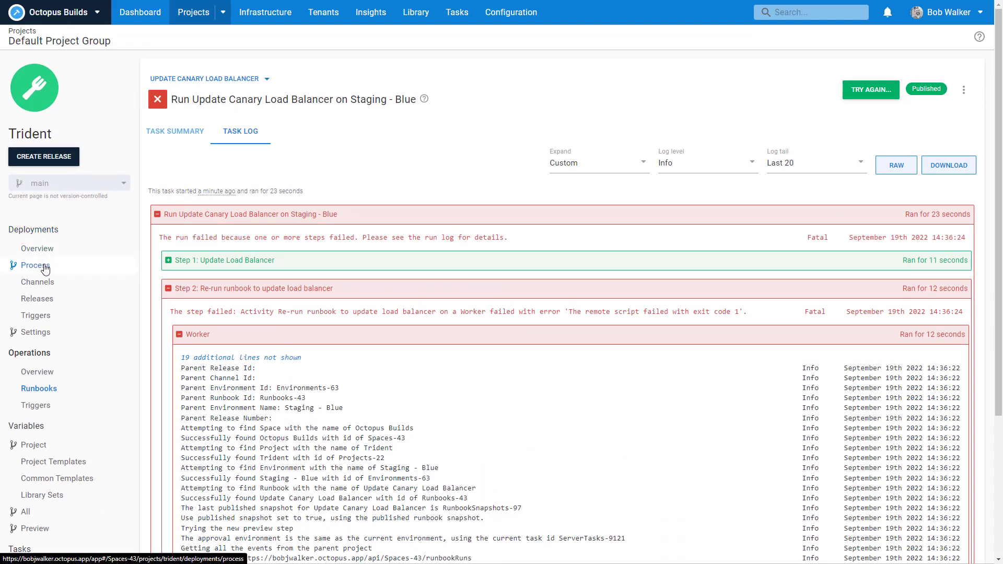
Create a canary-deployments branch from main for Trident's deployment process
{"action": "left_click", "coordinate": [43, 266]}
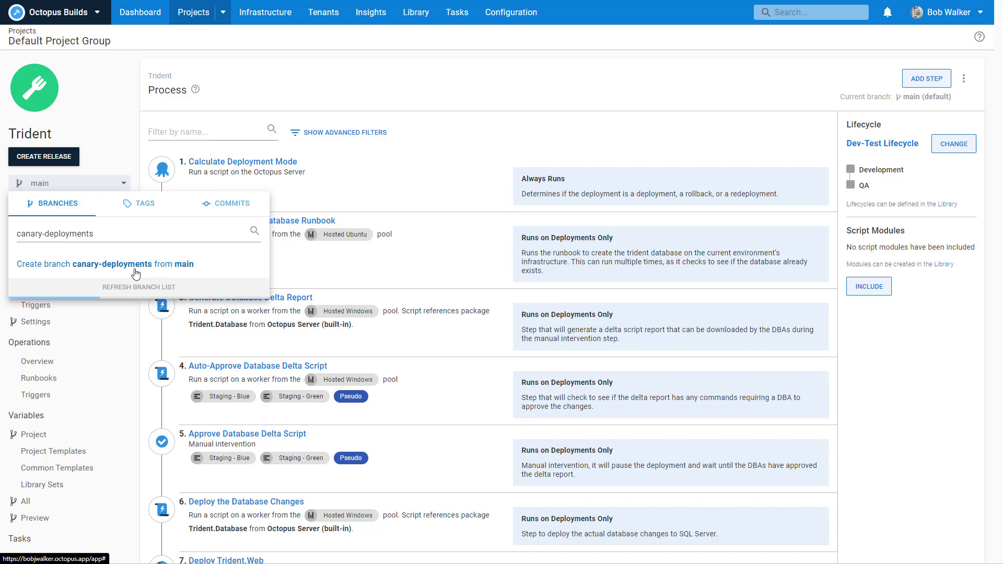
{"action": "left_click", "coordinate": [78, 197]}
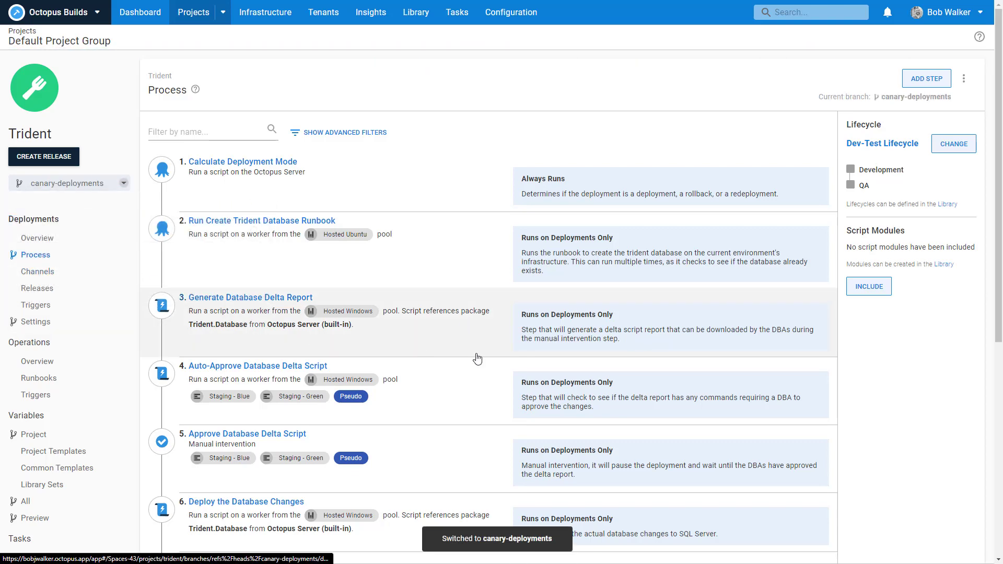
Delete the Update Load Balancer to Blue or Green step from the deployment process
{"action": "scroll", "coordinate": [475, 355], "scroll_direction": "down", "scroll_amount": 7}
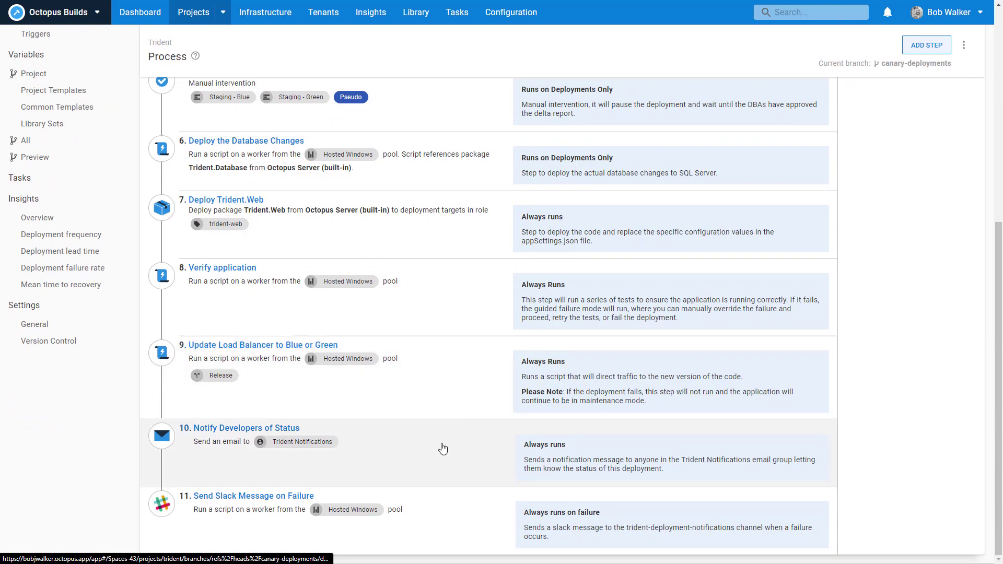
{"action": "left_click", "coordinate": [427, 405]}
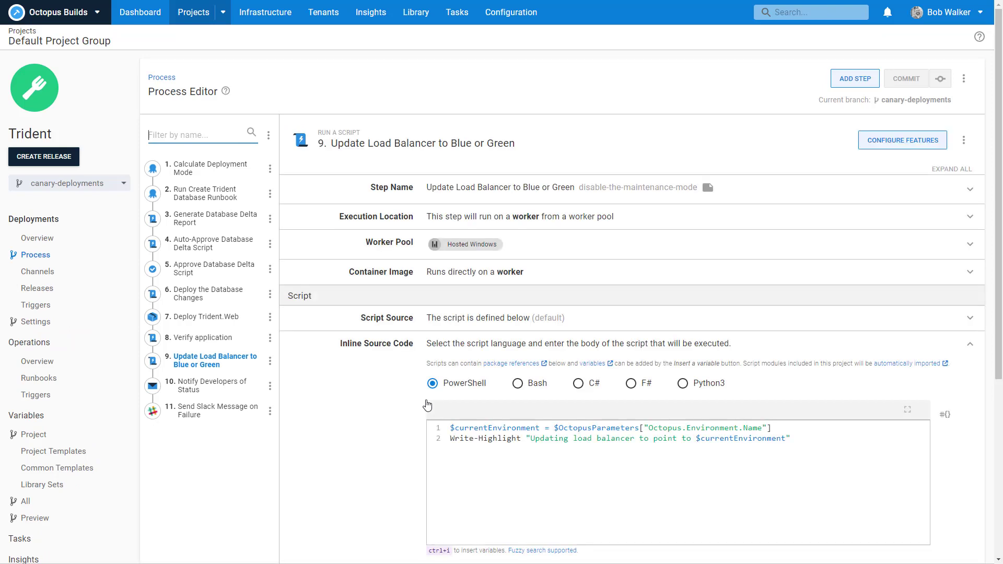
{"action": "left_click", "coordinate": [270, 361]}
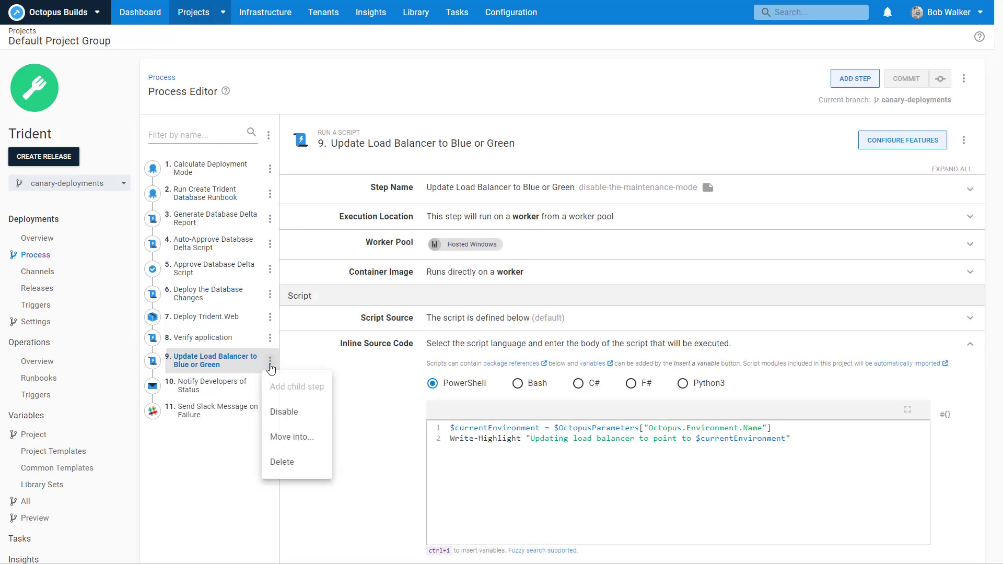
{"action": "left_click", "coordinate": [277, 463]}
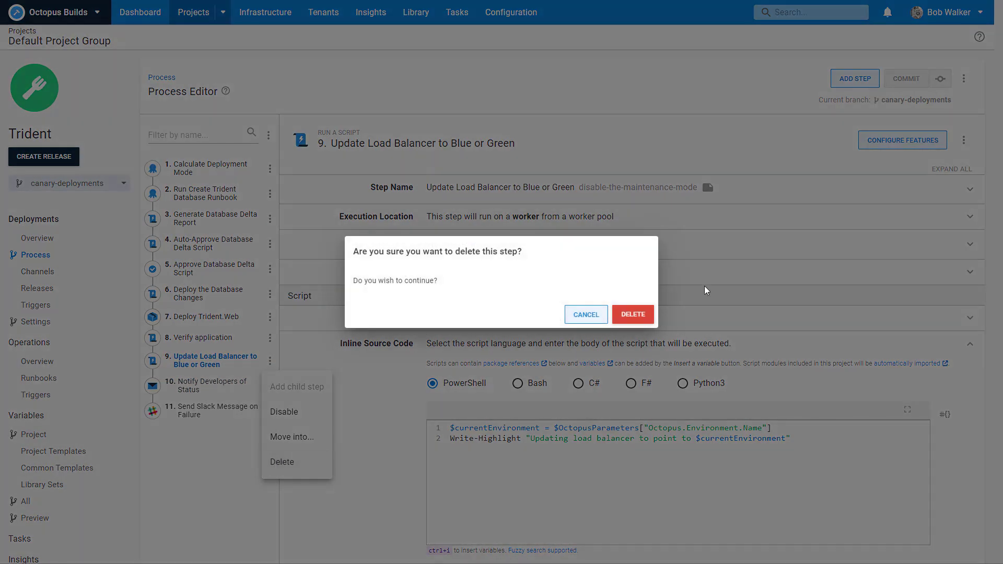
{"action": "left_click", "coordinate": [645, 313]}
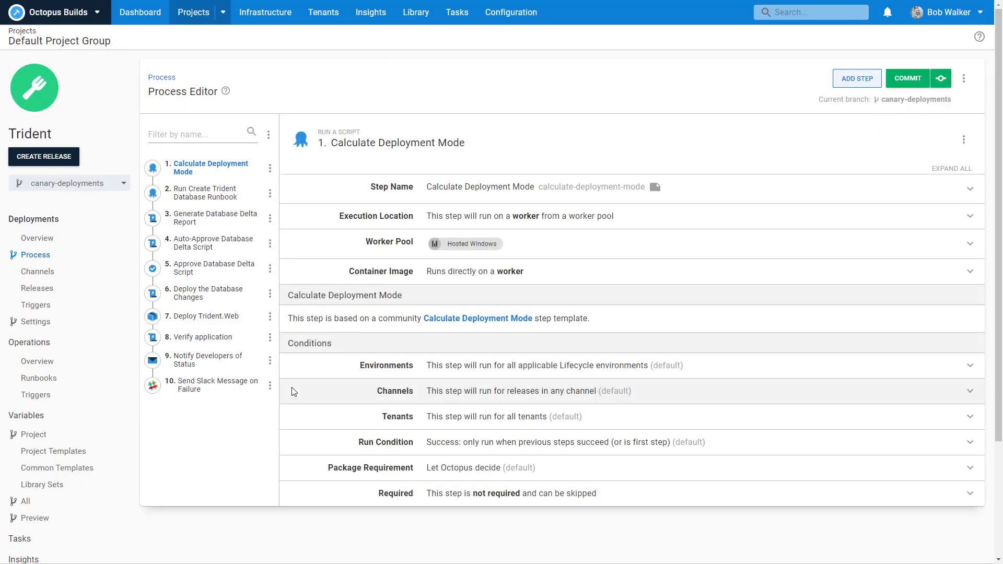
Add a Run Octopus Deploy Runbook Snapshot step named Call the Canary Deployment Runbook that executes on a worker
{"action": "left_click", "coordinate": [857, 78]}
{"action": "left_click", "coordinate": [590, 363]}
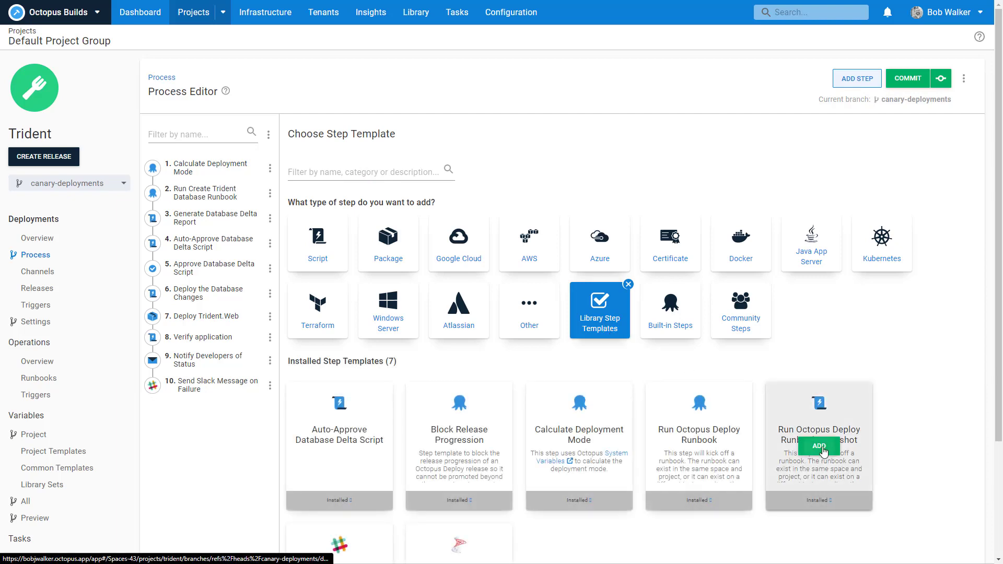
{"action": "left_click", "coordinate": [824, 452]}
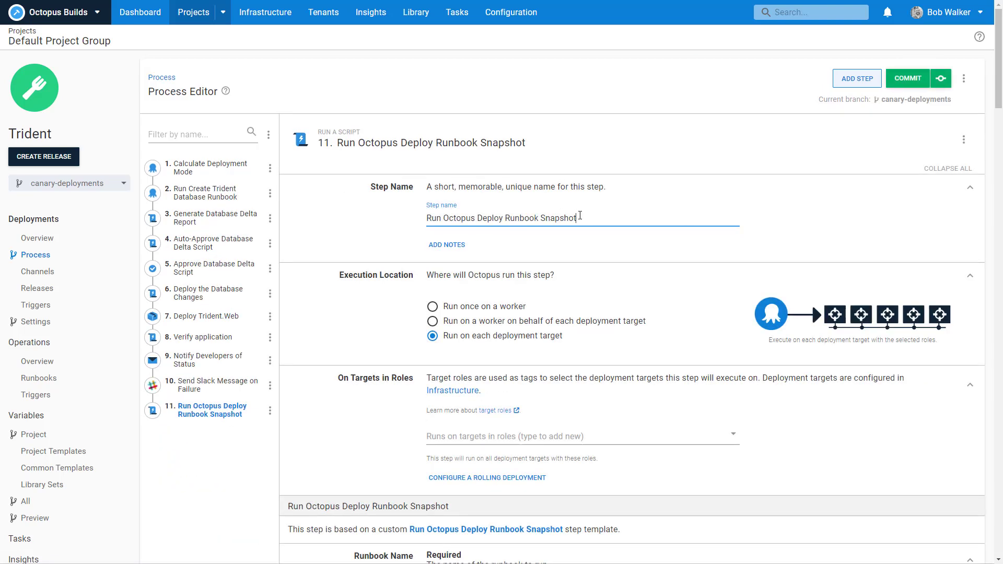
{"action": "left_click_drag", "start_coordinate": [580, 215], "coordinate": [275, 224]}
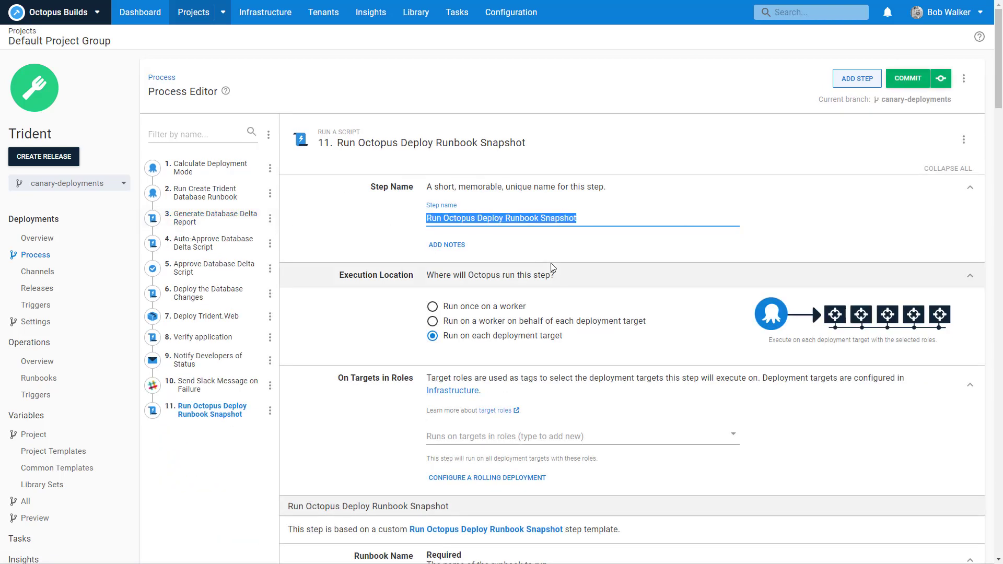
{"action": "type", "text": "Call the"}
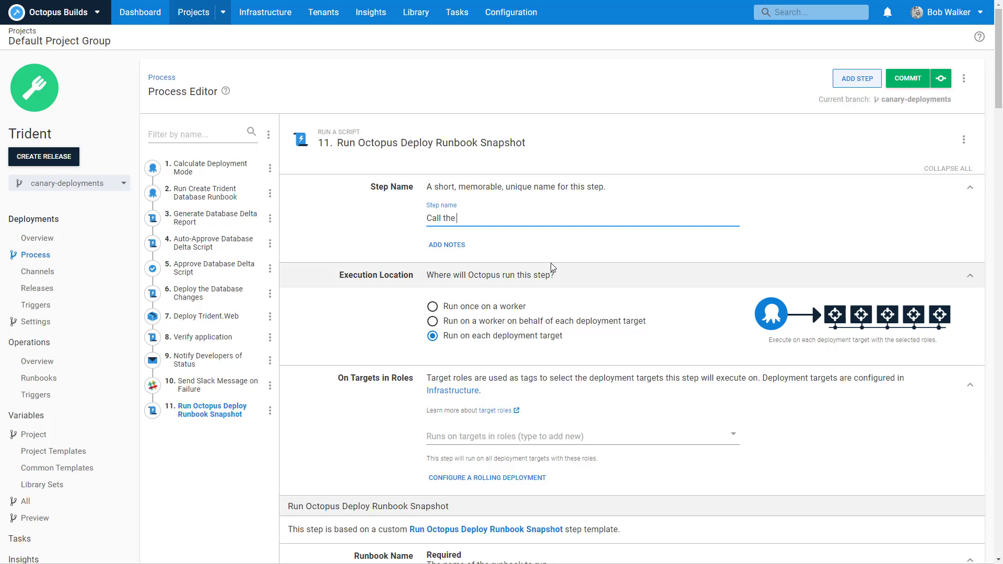
{"action": "type", "text": " Canary D"}
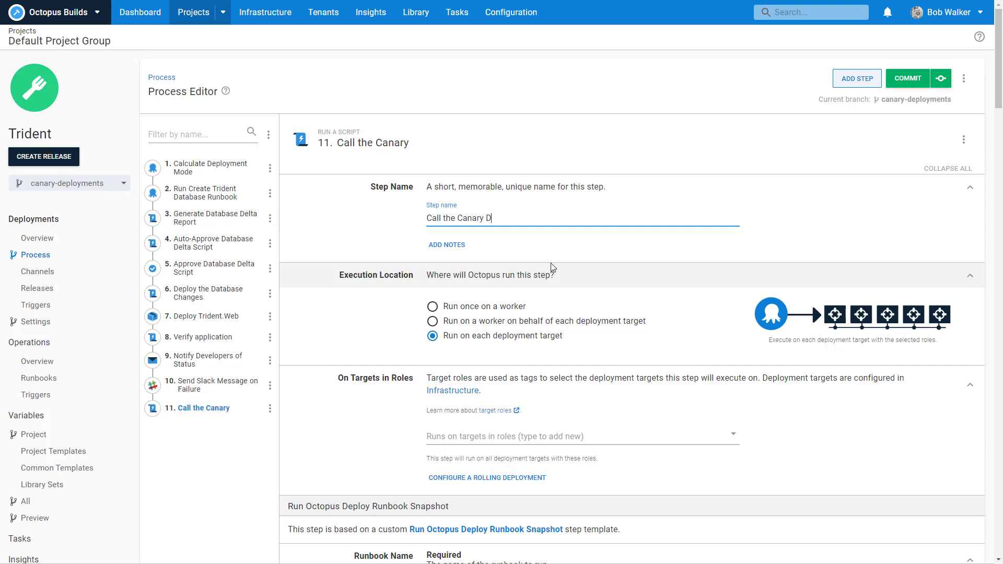
{"action": "type", "text": "eployment Runbook"}
{"action": "scroll", "coordinate": [552, 267], "scroll_direction": "down", "scroll_amount": 9}
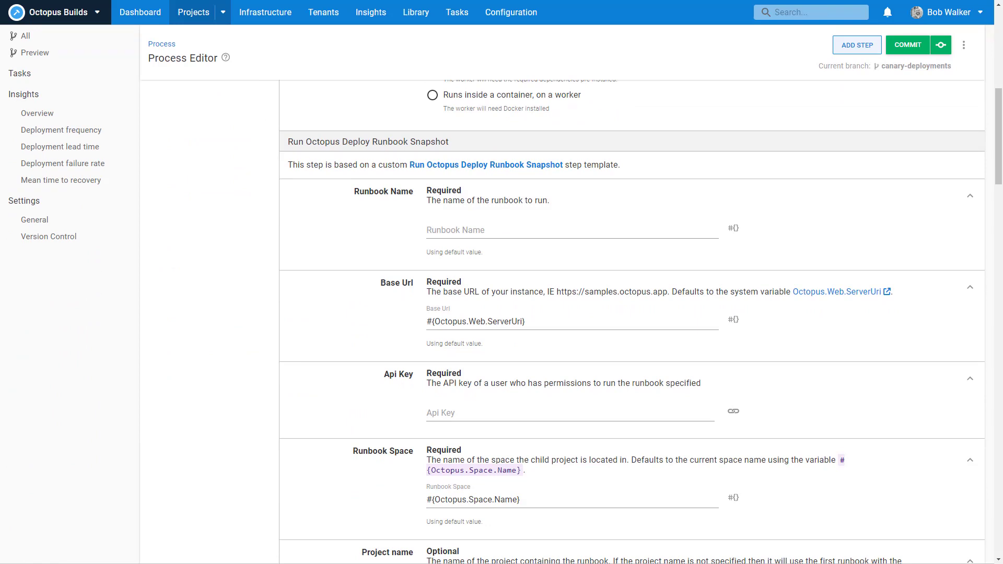
Set the new step's runbook name to Update Canary Load Balancer and switch its API key field to a variable binding
{"action": "left_click", "coordinate": [497, 232]}
{"action": "type", "text": "Update Canary Load Balancer"}
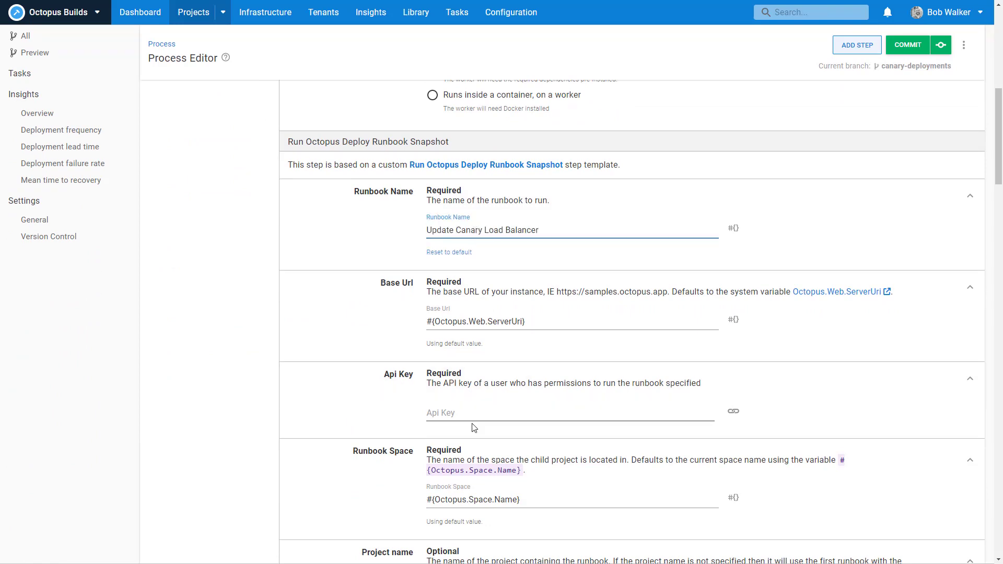
{"action": "left_click", "coordinate": [733, 411]}
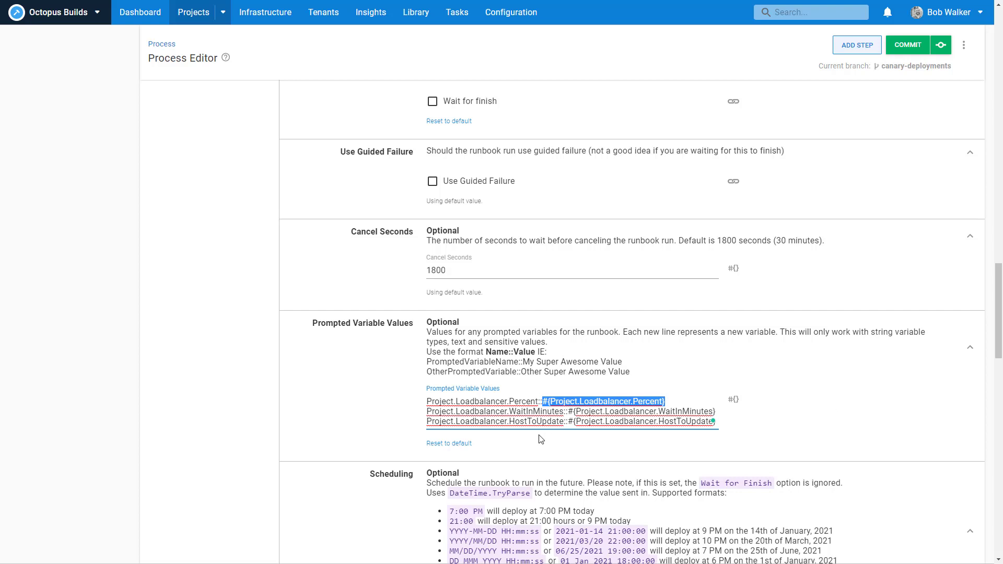
Review the runbook step's prompted variable values, scheduling, machine list and manual intervention approval settings
{"action": "scroll", "coordinate": [541, 439], "scroll_direction": "down", "scroll_amount": 4}
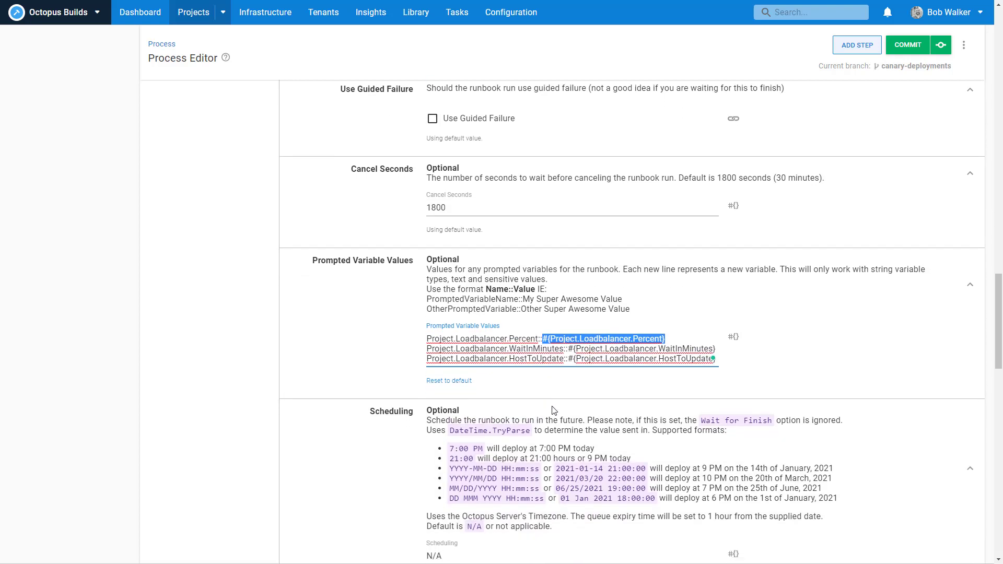
{"action": "left_click", "coordinate": [508, 409]}
{"action": "left_click_drag", "start_coordinate": [508, 409], "coordinate": [387, 413]}
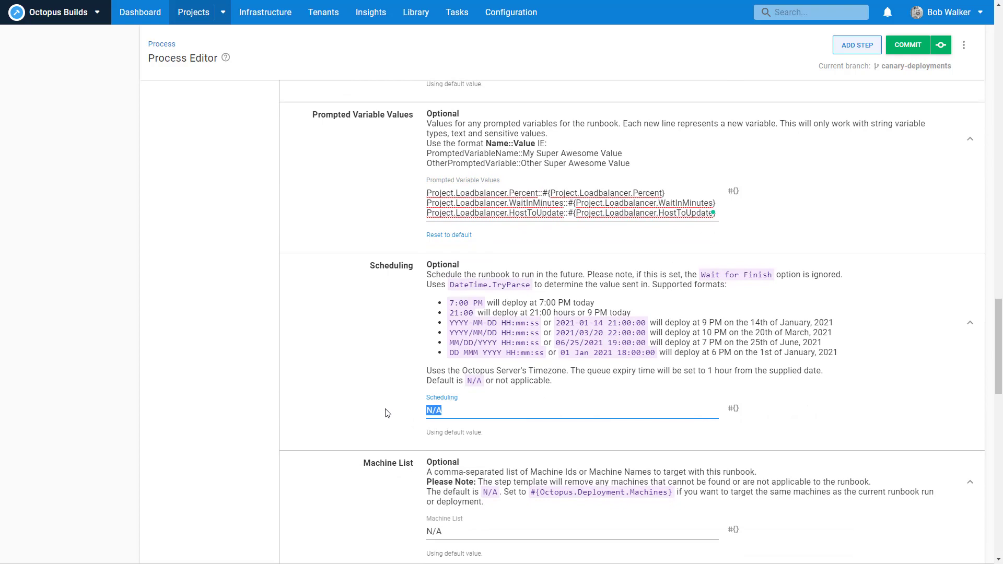
{"action": "scroll", "coordinate": [387, 414], "scroll_direction": "down", "scroll_amount": 4}
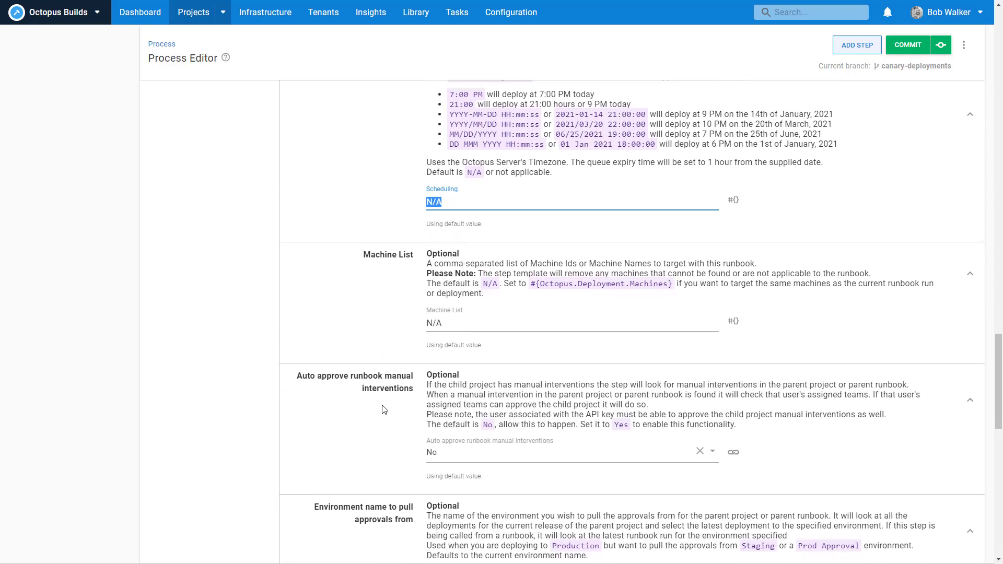
{"action": "scroll", "coordinate": [385, 409], "scroll_direction": "down", "scroll_amount": 4}
{"action": "scroll", "coordinate": [385, 409], "scroll_direction": "down", "scroll_amount": 5}
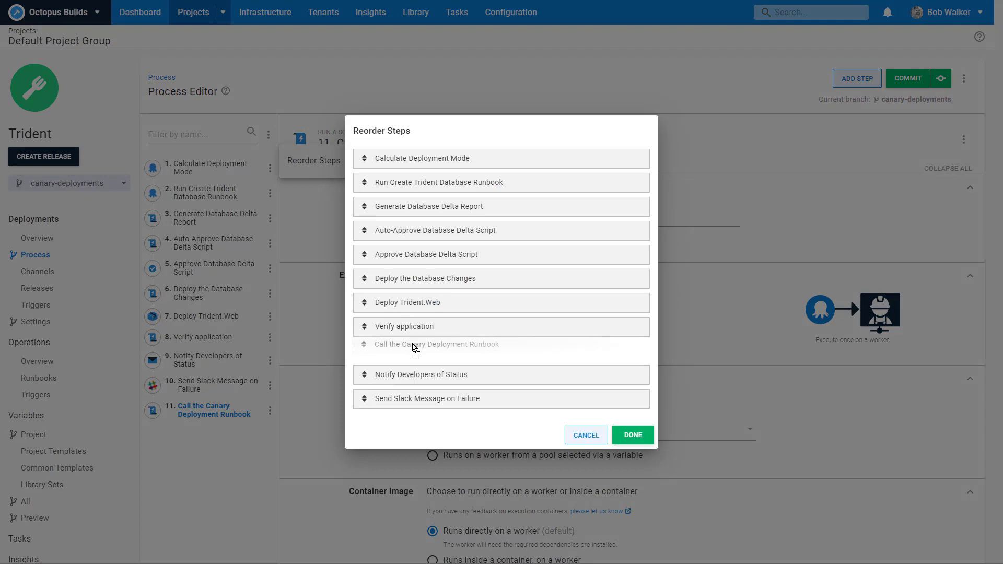
Reorder the deployment process so Call the Canary Deployment Runbook comes directly after Verify application
{"action": "left_click_drag", "start_coordinate": [541, 342], "coordinate": [543, 349]}
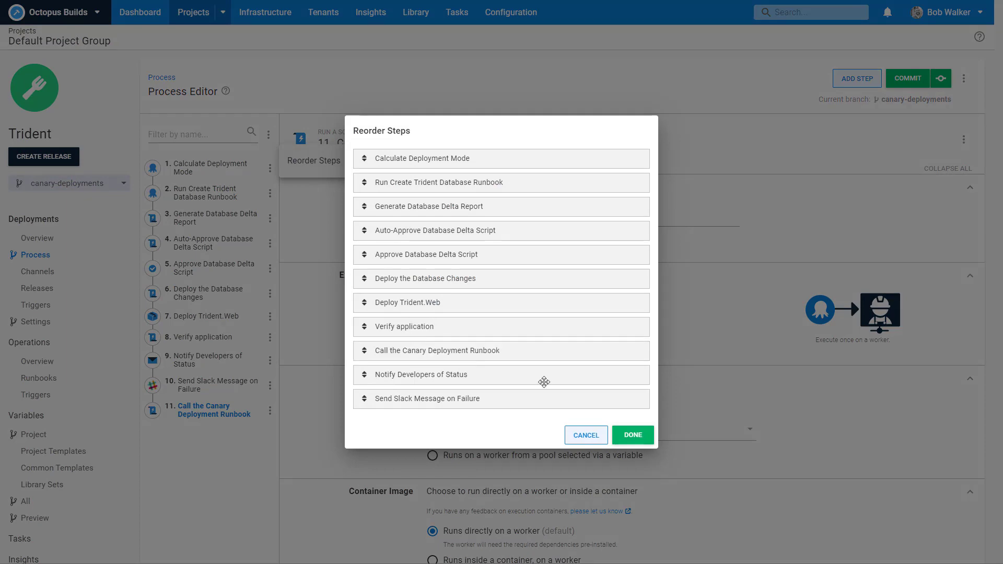
{"action": "left_click", "coordinate": [631, 436]}
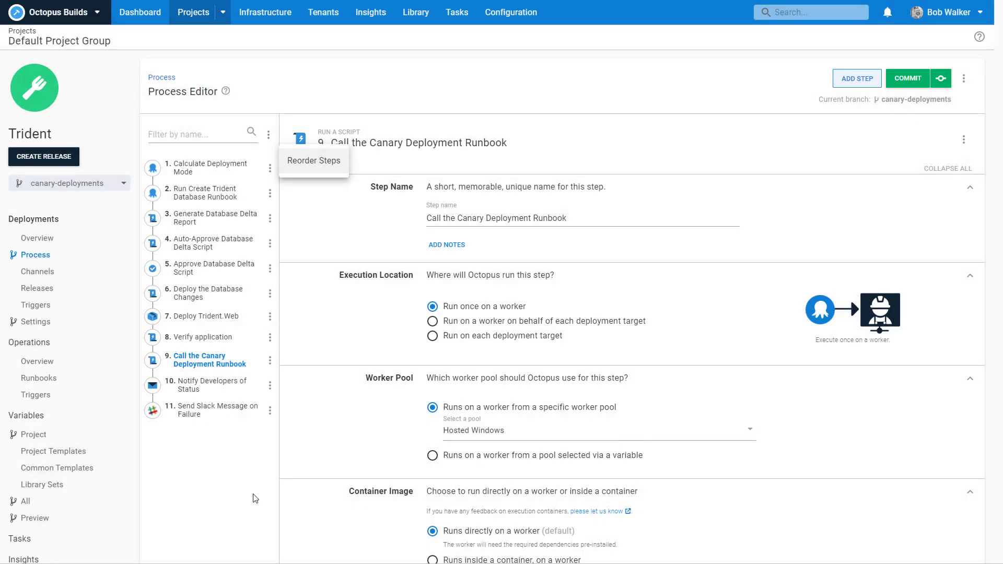
Commit the process changes to the canary-deployments branch with the summary "Swapping out the update load balancer step 9"
{"action": "left_click", "coordinate": [907, 82]}
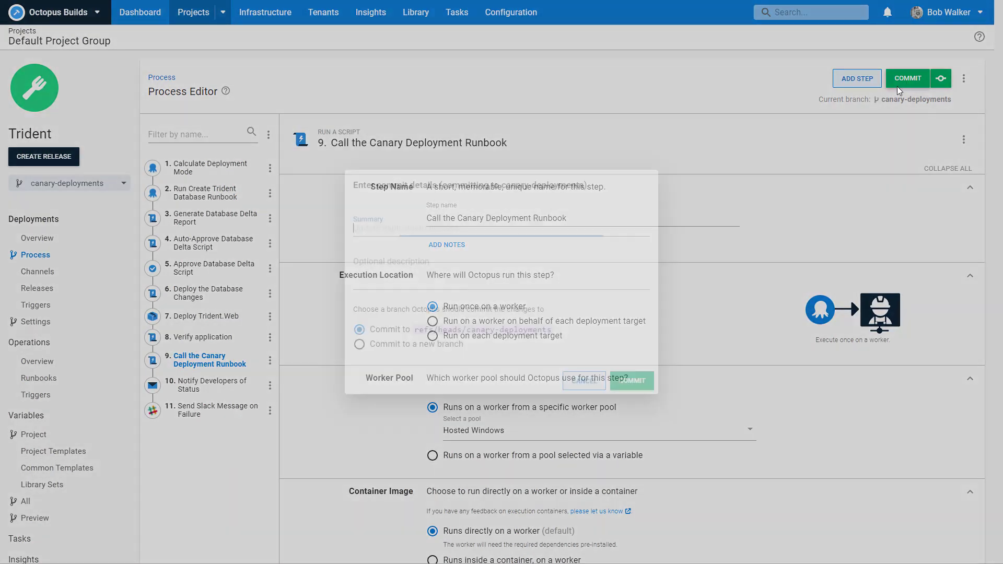
{"action": "type", "text": "Swapping out the update load bana"}
{"action": "type", "text": "nce"}
{"action": "key", "text": "BackSpace"}
{"action": "key", "text": "BackSpace"}
{"action": "key", "text": "BackSpace"}
{"action": "key", "text": "BackSpace"}
{"action": "key", "text": "BackSpace"}
{"action": "key", "text": "BackSpace"}
{"action": "key", "text": "BackSpace"}
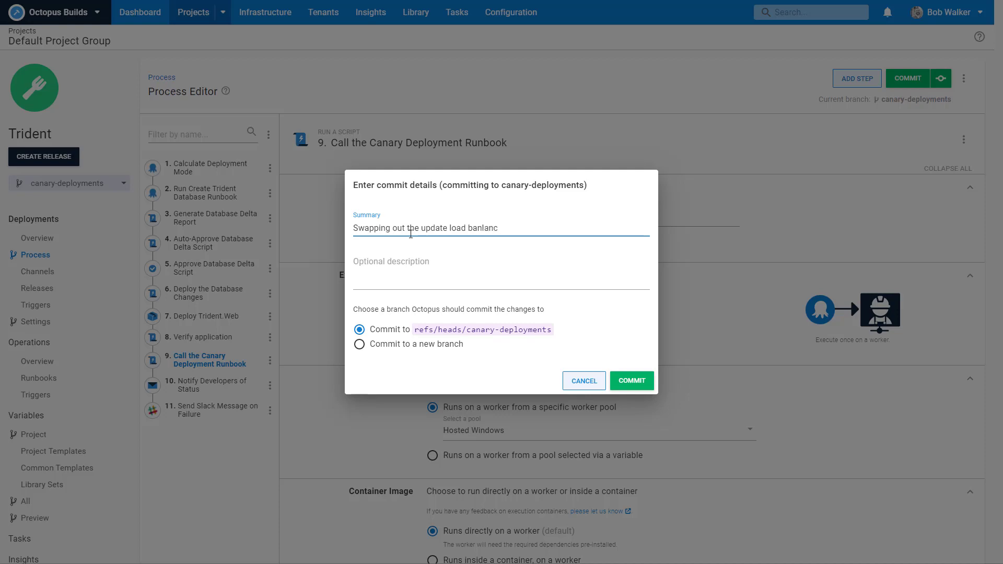
{"action": "type", "text": "alancer step 9"}
{"action": "left_click", "coordinate": [630, 381]}
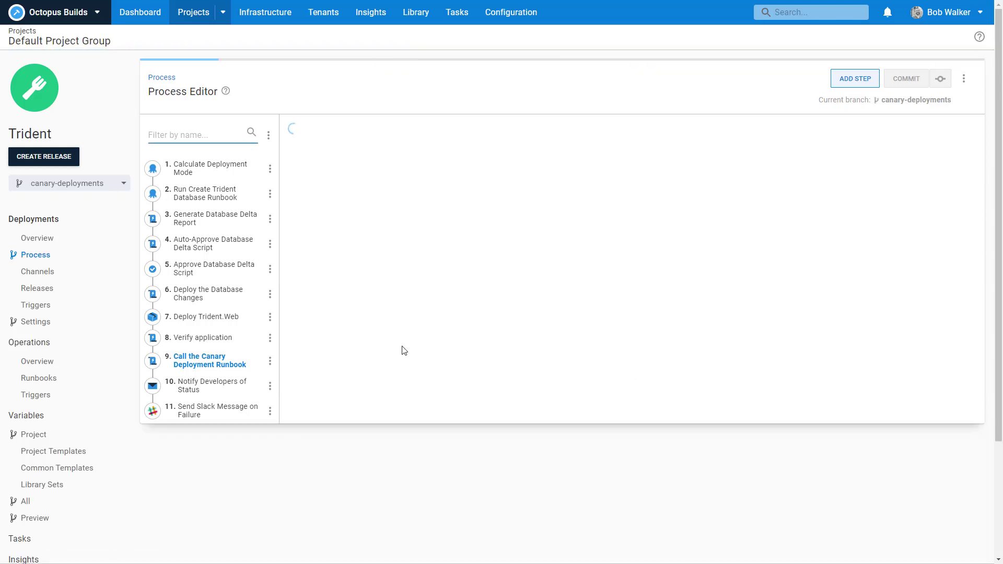
Enter a new Trident project variable named Project.Loadbalancer.Percent with the value 10
{"action": "left_click", "coordinate": [54, 439]}
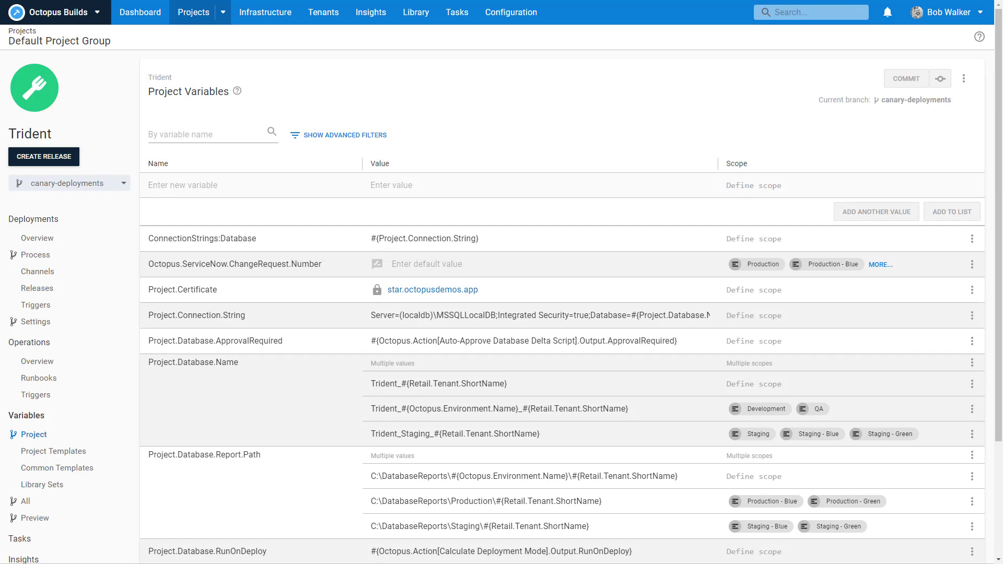
{"action": "type", "text": "Project.Loadbalancer.Percent"}
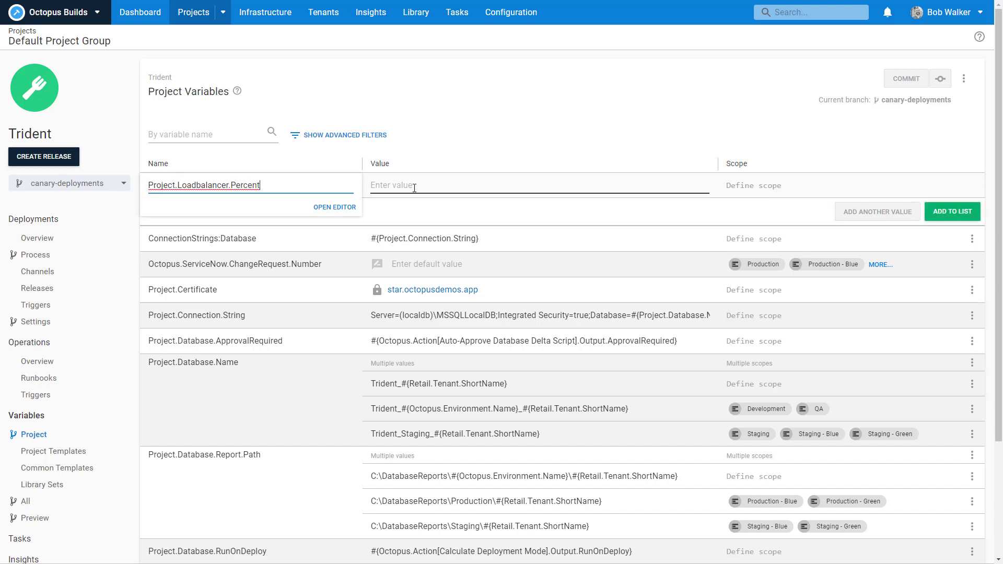
{"action": "left_click", "coordinate": [414, 188]}
{"action": "type", "text": "10"}
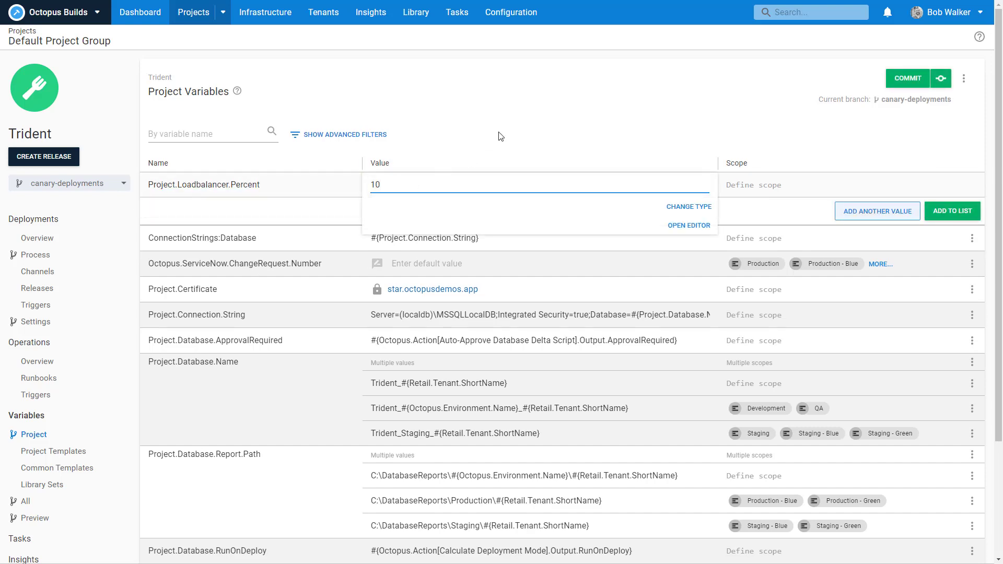
Make Project.Loadbalancer.Percent a prompted variable labelled Load Balancer Percent with a single-line text box control
{"action": "left_click", "coordinate": [688, 226]}
{"action": "left_click", "coordinate": [303, 311]}
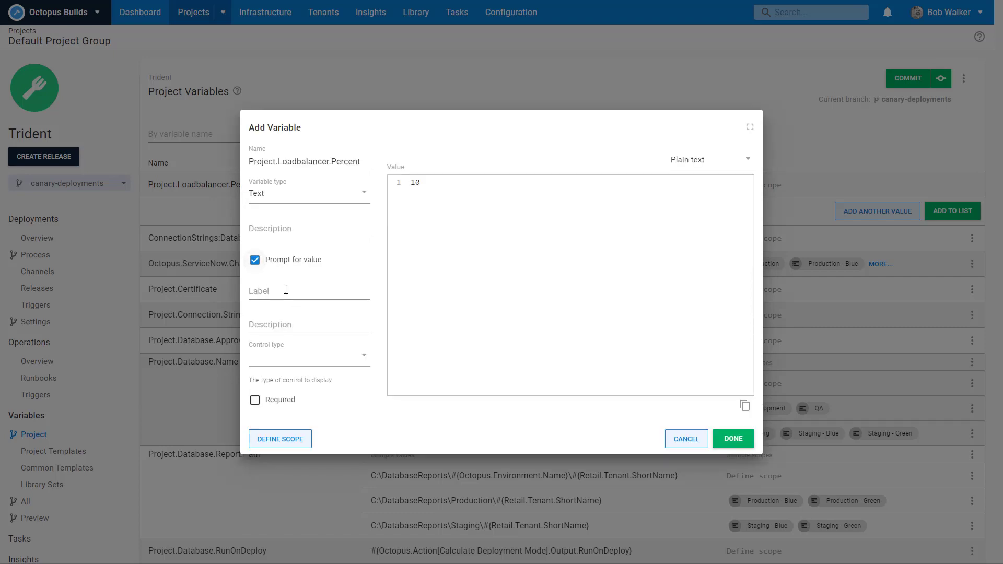
{"action": "left_click", "coordinate": [282, 293]}
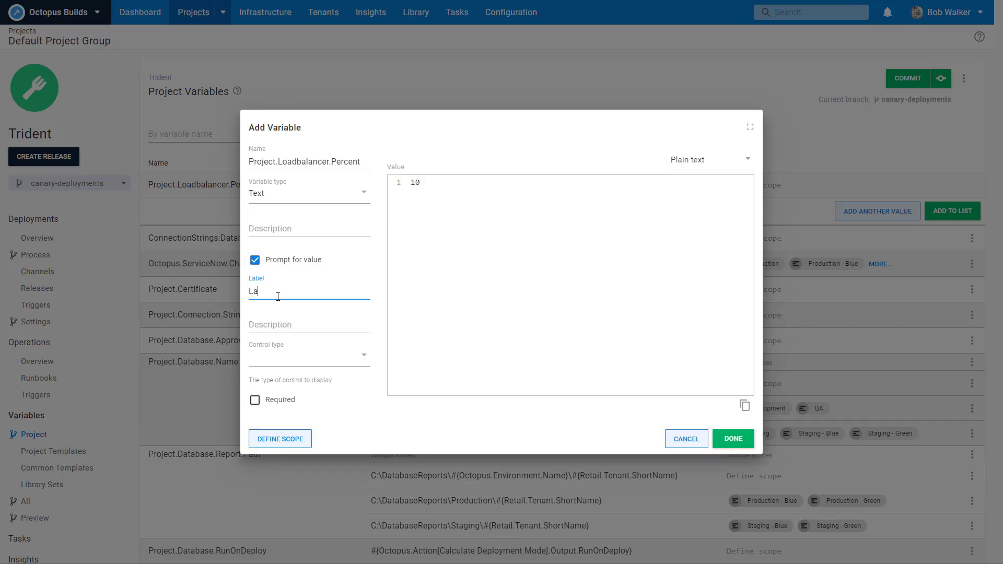
{"action": "type", "text": "ad Balancer Percent"}
{"action": "left_click", "coordinate": [308, 355]}
{"action": "type", "text": "Lo"}
{"action": "left_click", "coordinate": [285, 415]}
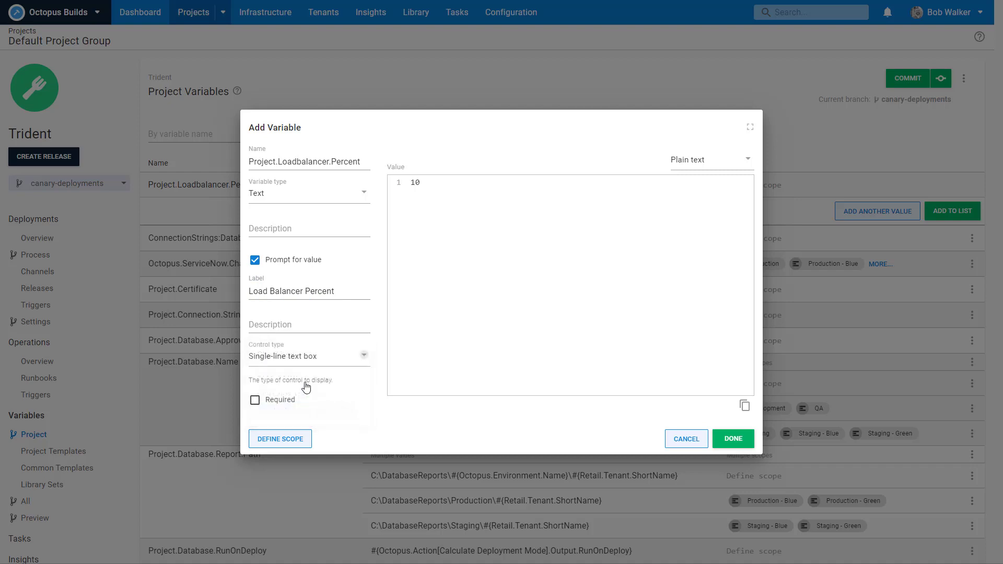
Scope the Percent variable to the Staging - Blue, Staging - Green, Production - Blue and Production - Green environments
{"action": "left_click", "coordinate": [287, 438]}
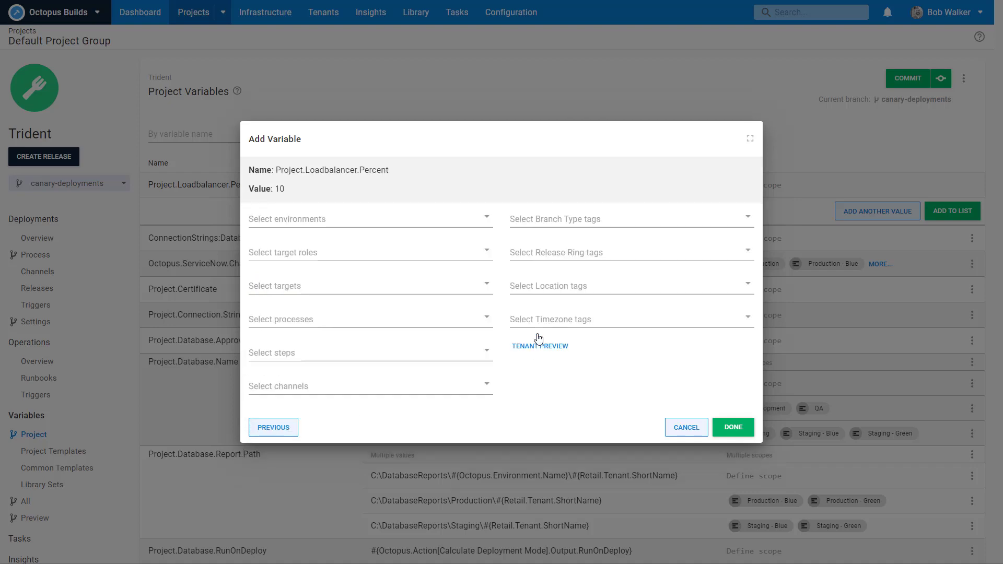
{"action": "left_click", "coordinate": [364, 215]}
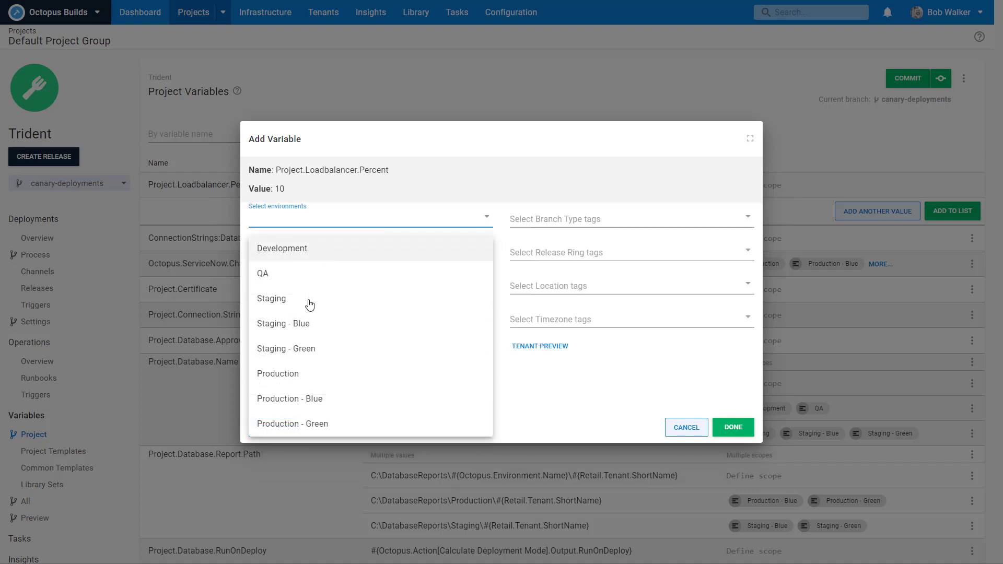
{"action": "left_click", "coordinate": [307, 320]}
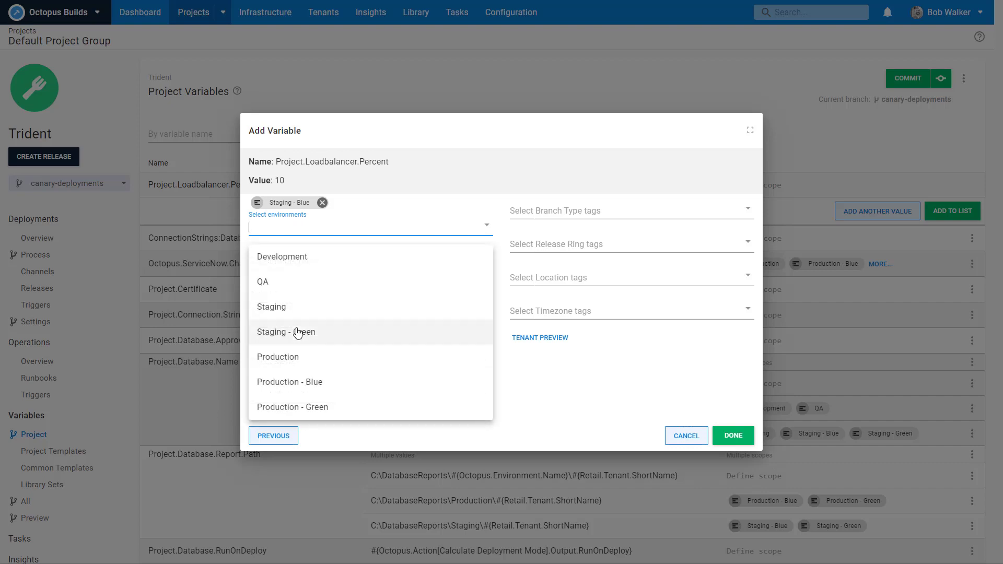
{"action": "left_click", "coordinate": [329, 331]}
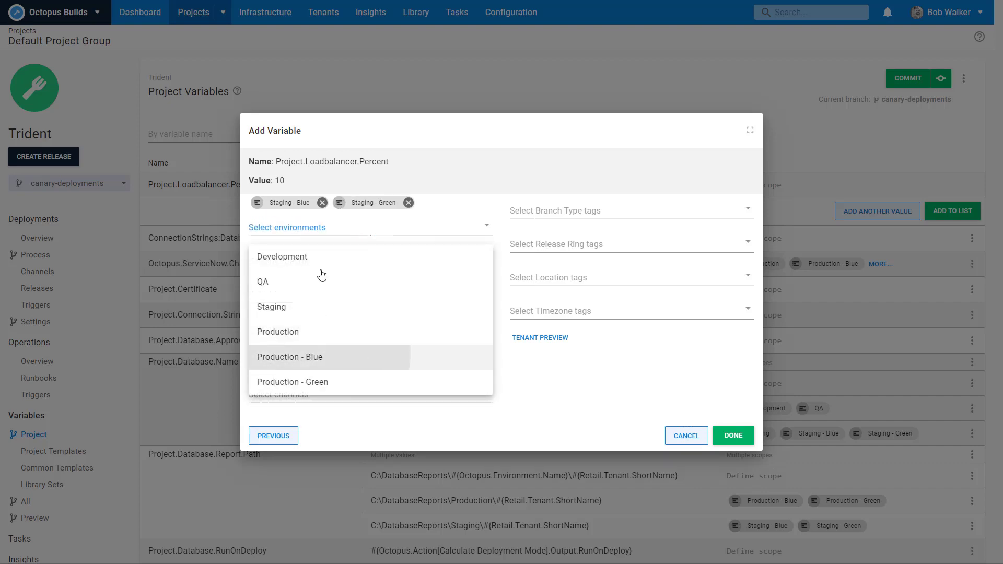
{"action": "left_click", "coordinate": [316, 355]}
{"action": "left_click", "coordinate": [315, 370]}
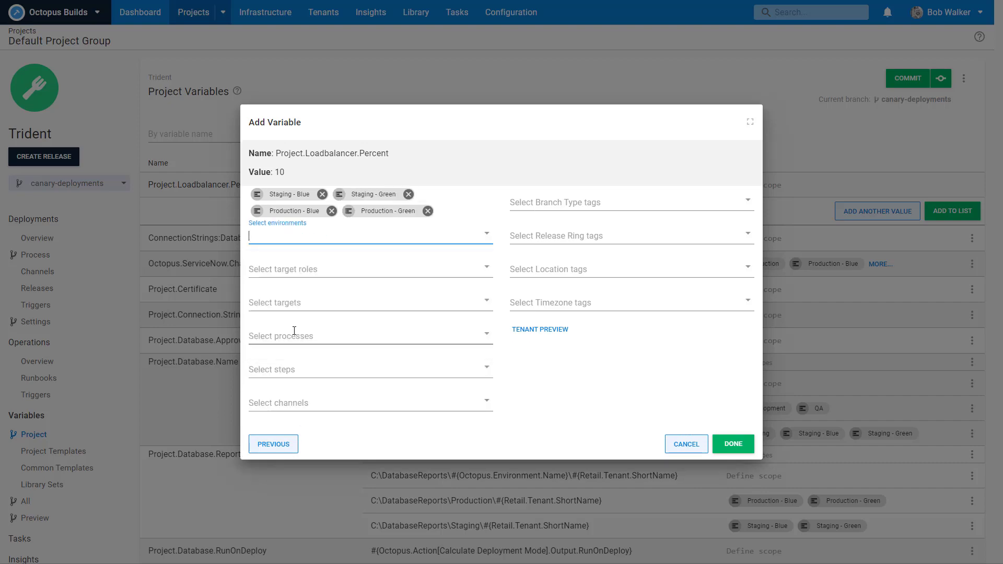
Scope the Percent variable to the Update Canary Load Balancer and Deployment Process processes and add it to the variable list
{"action": "left_click", "coordinate": [291, 337]}
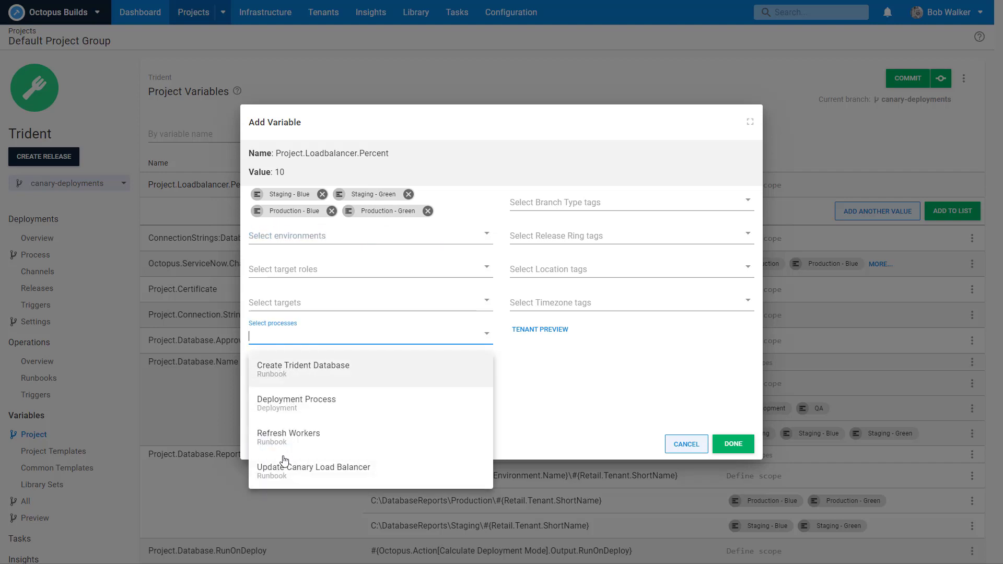
{"action": "left_click", "coordinate": [285, 469]}
{"action": "left_click", "coordinate": [284, 350]}
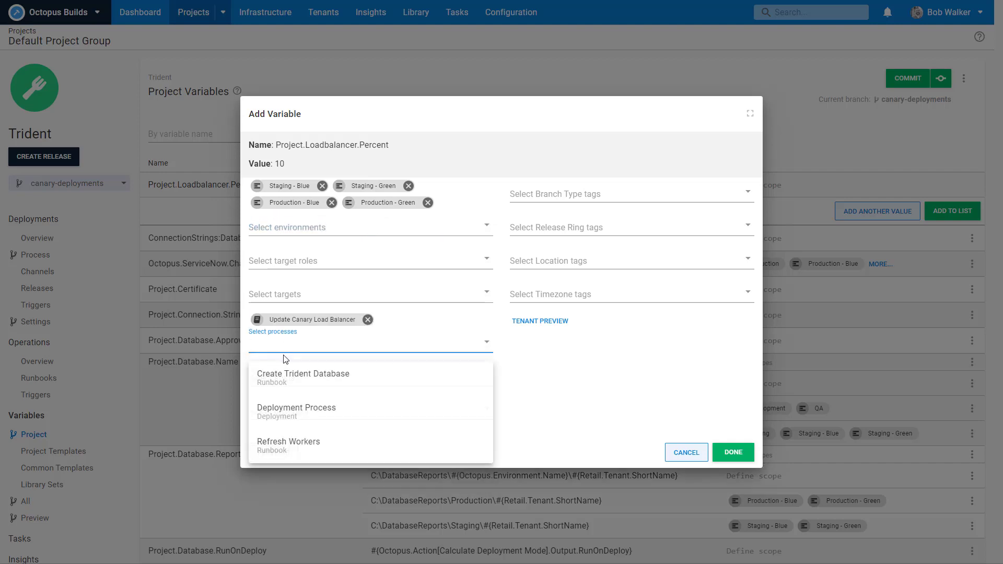
{"action": "left_click", "coordinate": [294, 414]}
{"action": "left_click", "coordinate": [733, 453]}
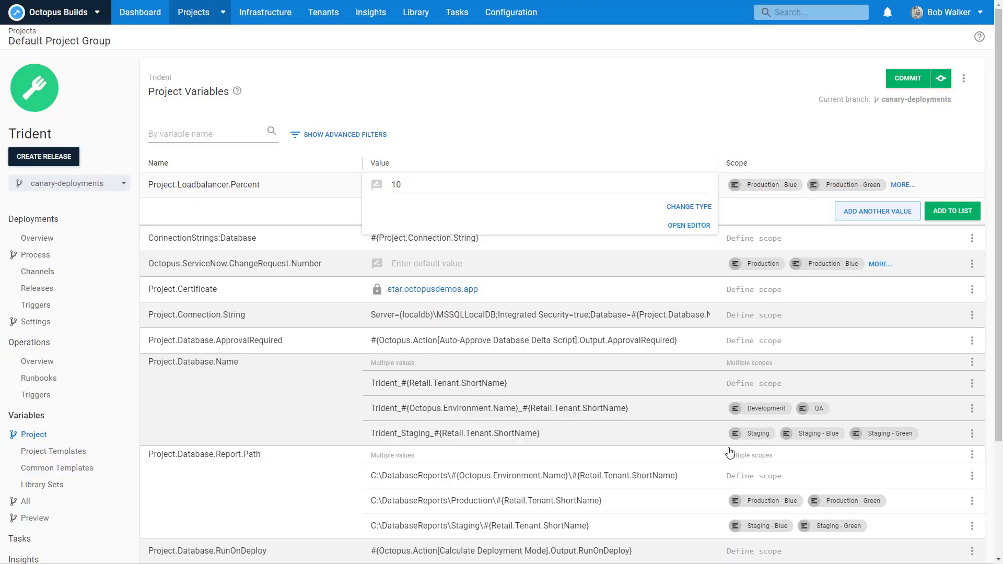
{"action": "left_click", "coordinate": [937, 211]}
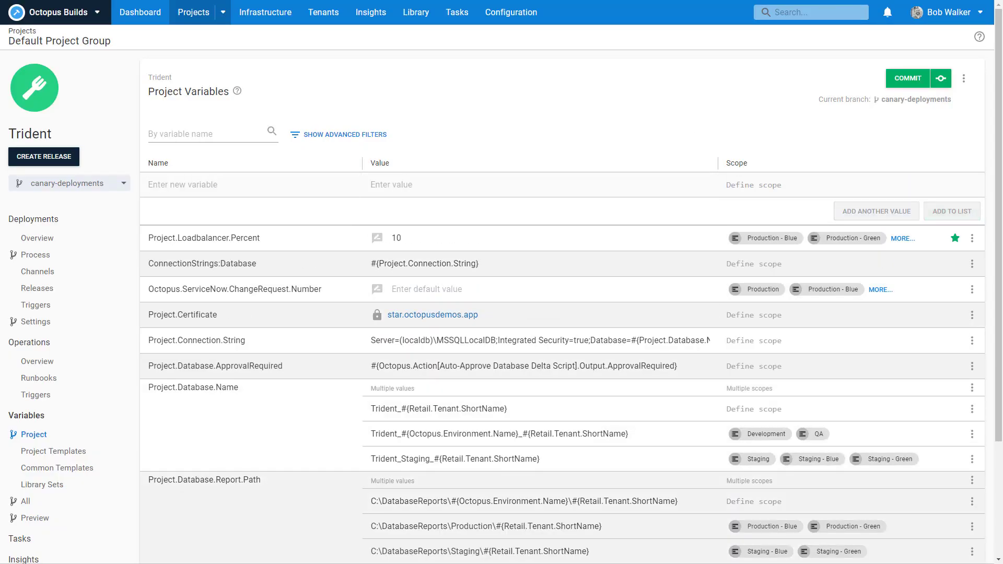
Enter a new project variable named Project.Loadbalancer.WaitInMinutes with the value 1
{"action": "left_click", "coordinate": [250, 185]}
{"action": "type", "text": "Project.Loadbalancer.WaitInMinutes"}
{"action": "key", "text": "Tab"}
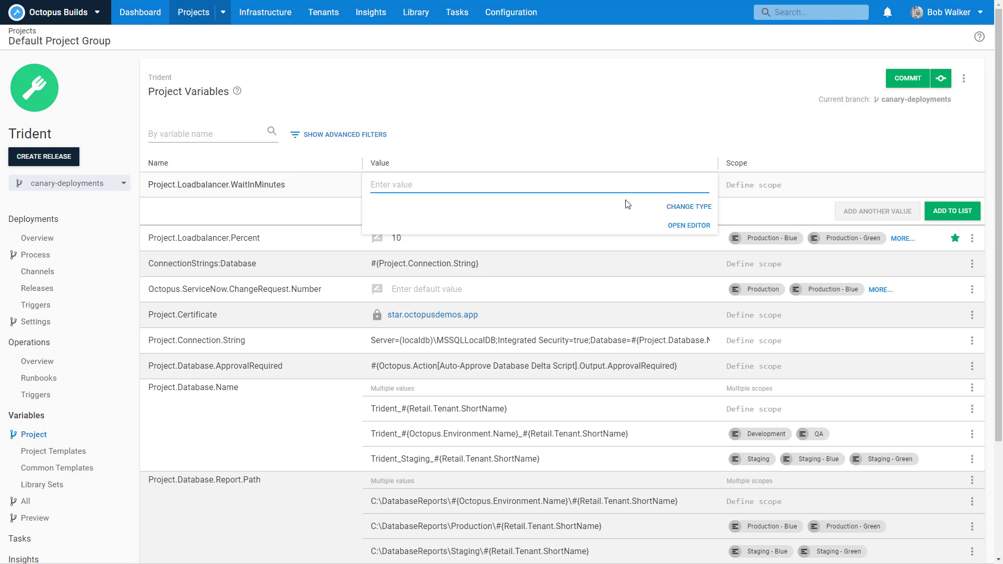
{"action": "type", "text": "1"}
{"action": "left_click", "coordinate": [614, 130]}
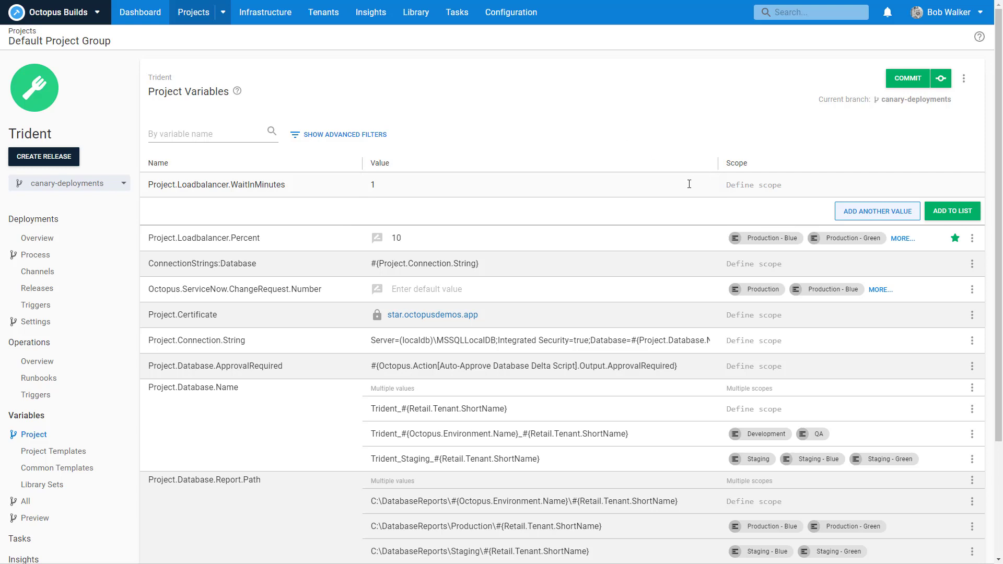
{"action": "left_click", "coordinate": [740, 188]}
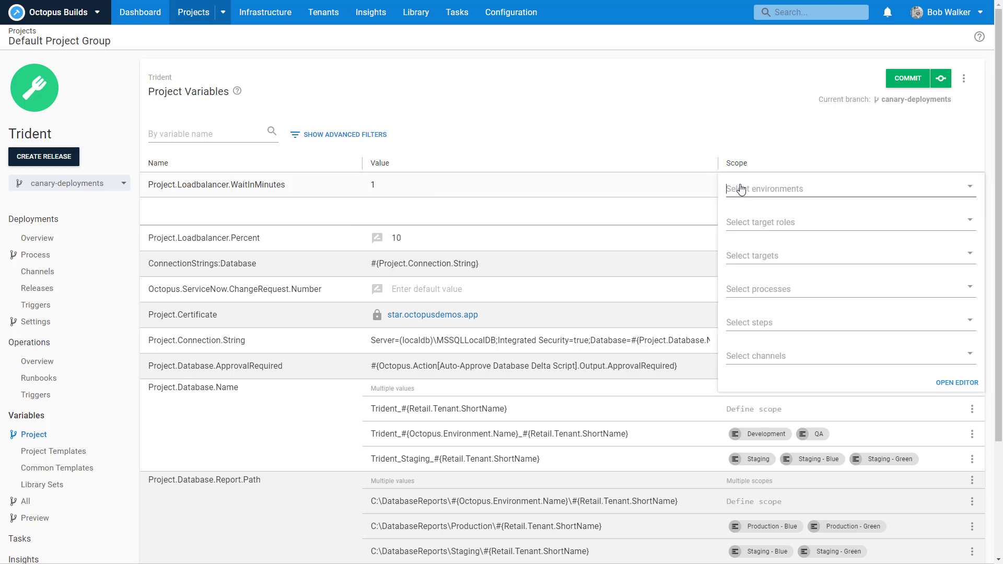
{"action": "left_click", "coordinate": [611, 186]}
Make WaitInMinutes a prompted variable labelled Load Balancer Update Delay, described as Delay in Minutes, with a single-line text box control
{"action": "left_click", "coordinate": [675, 226]}
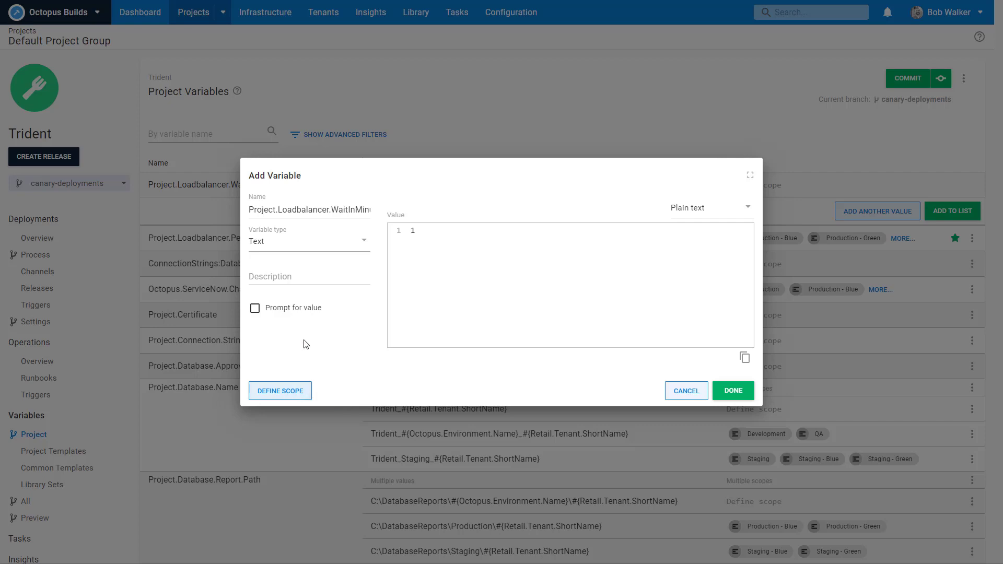
{"action": "left_click", "coordinate": [275, 308]}
{"action": "left_click", "coordinate": [276, 291]}
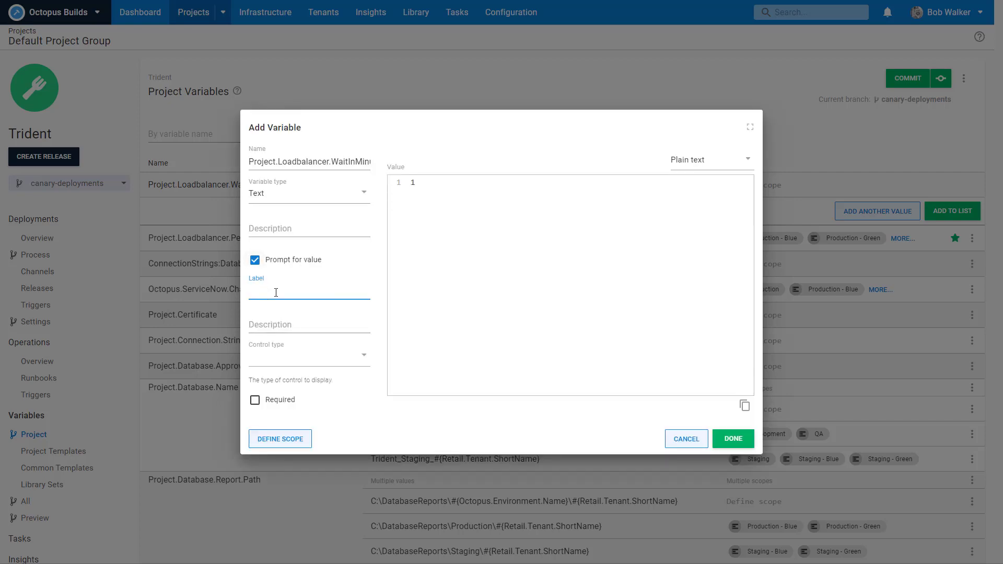
{"action": "type", "text": "Delay"}
{"action": "key", "text": "BackSpace"}
{"action": "key", "text": "BackSpace"}
{"action": "key", "text": "BackSpace"}
{"action": "type", "text": "Load Balancer Update Delay"}
{"action": "key", "text": "Tab"}
{"action": "type", "text": "Dela"}
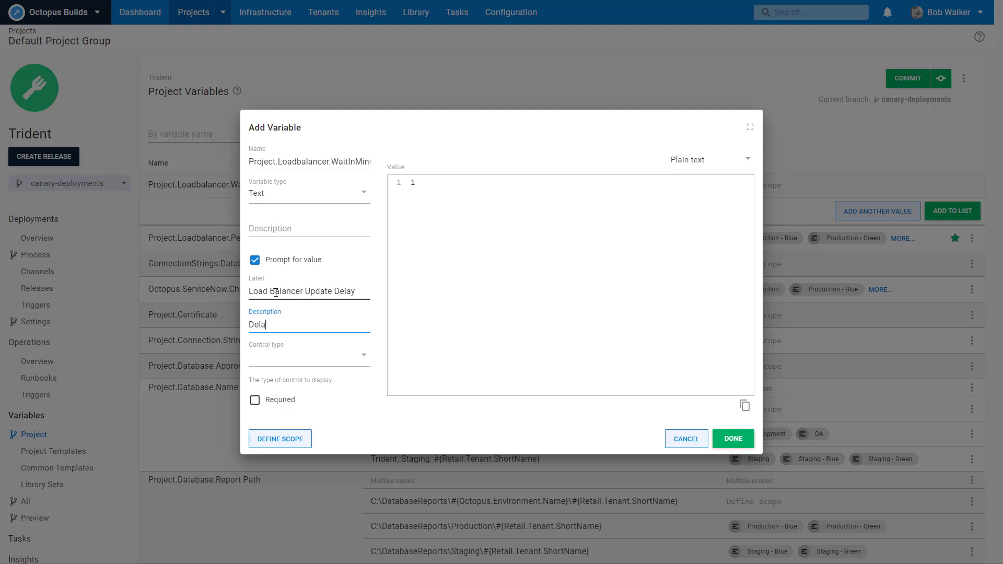
{"action": "type", "text": "y in Minutes"}
{"action": "left_click", "coordinate": [269, 363]}
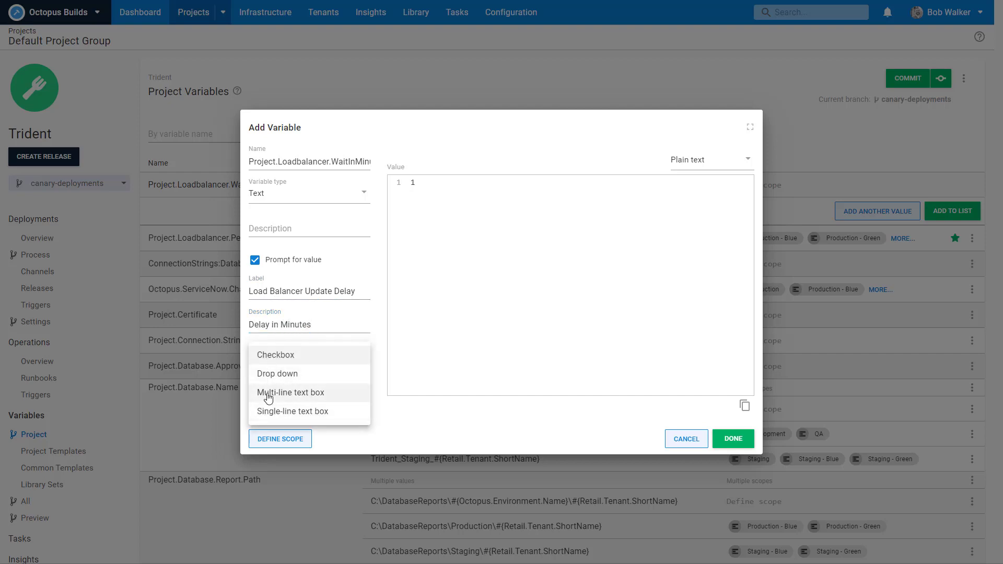
{"action": "left_click", "coordinate": [269, 411]}
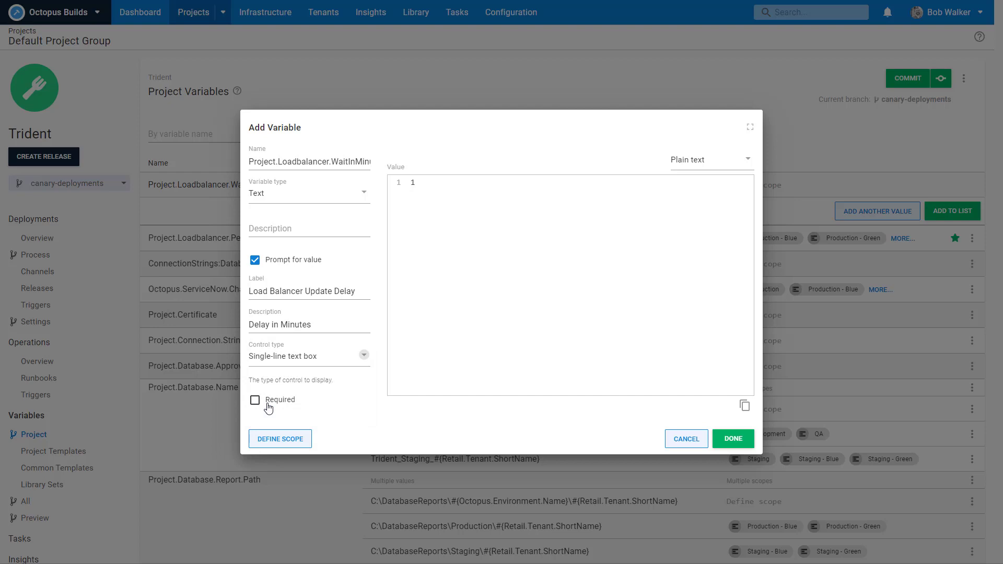
{"action": "left_click", "coordinate": [439, 186]}
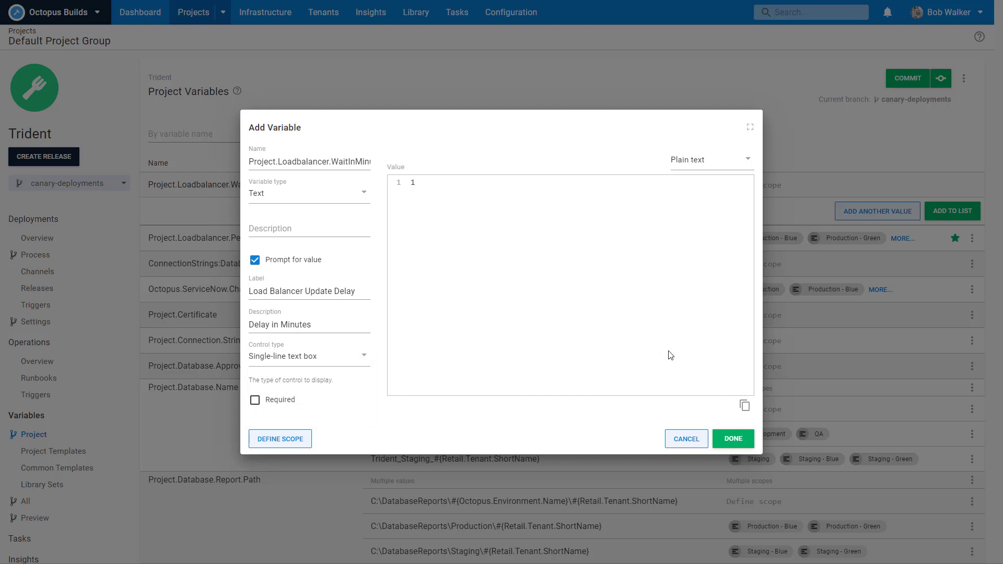
Scope the WaitInMinutes variable to the Staging - Blue, Staging - Green, Production - Blue and Production - Green environments
{"action": "left_click", "coordinate": [295, 440]}
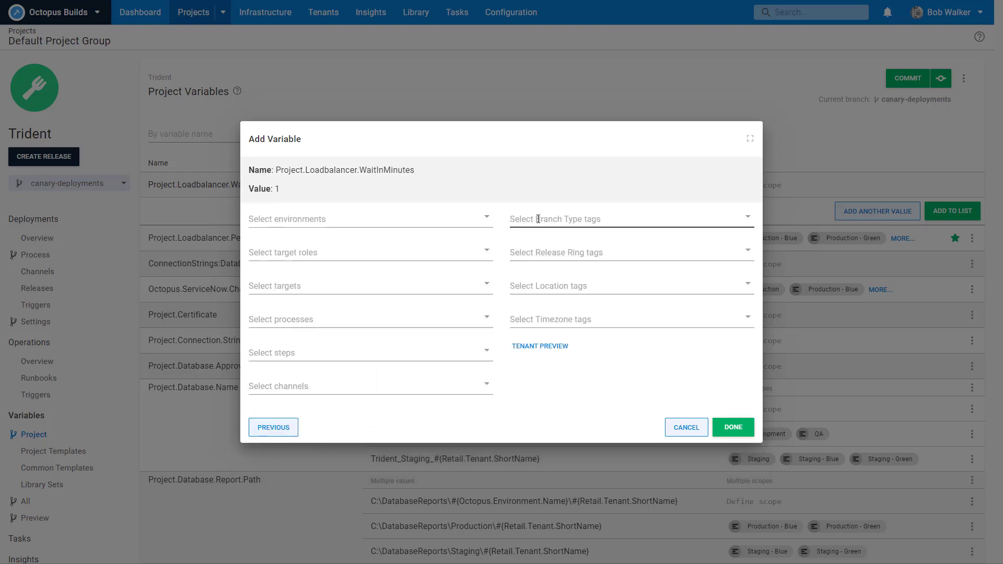
{"action": "left_click", "coordinate": [383, 214]}
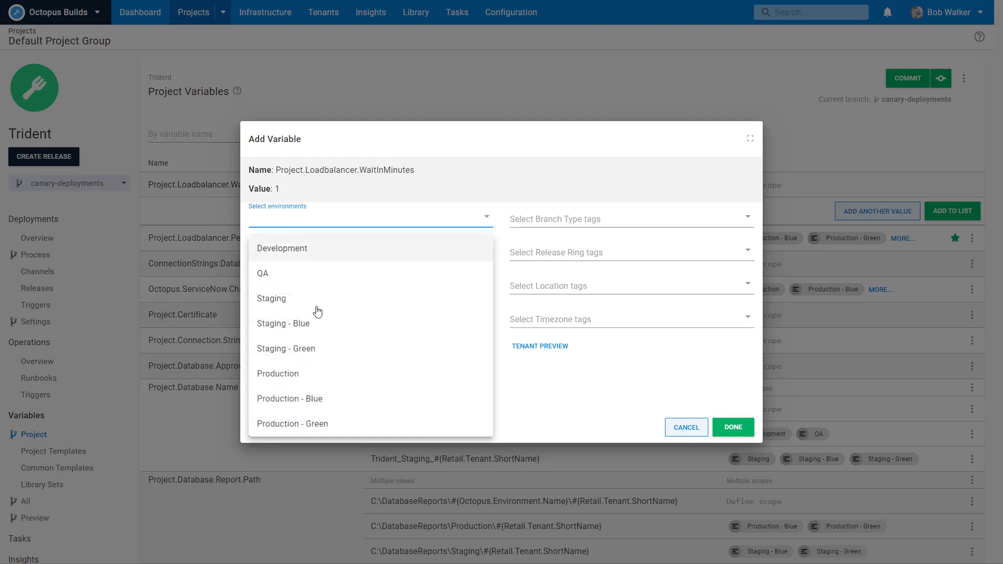
{"action": "left_click", "coordinate": [311, 326]}
{"action": "left_click", "coordinate": [318, 235]}
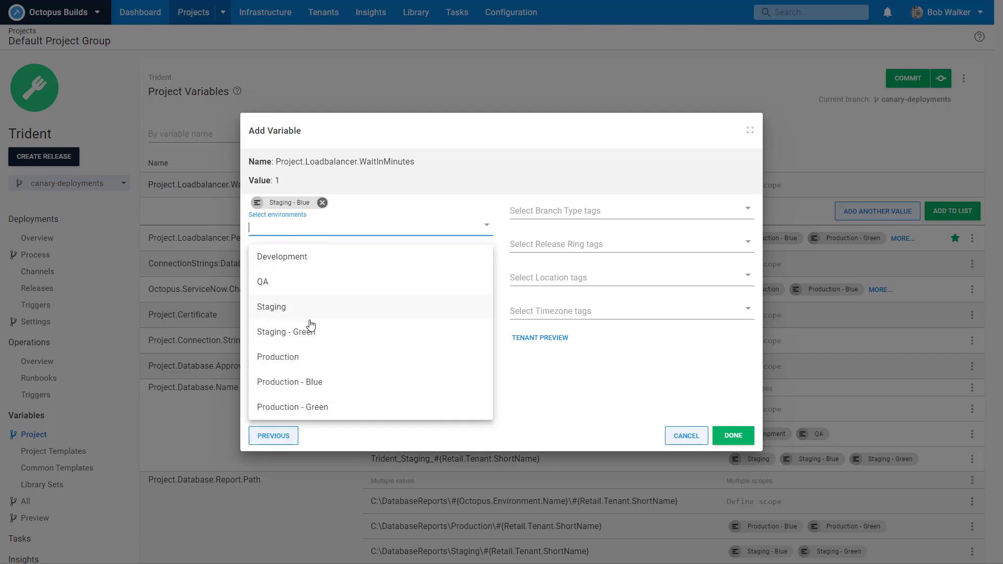
{"action": "left_click", "coordinate": [307, 323]}
{"action": "left_click", "coordinate": [310, 229]}
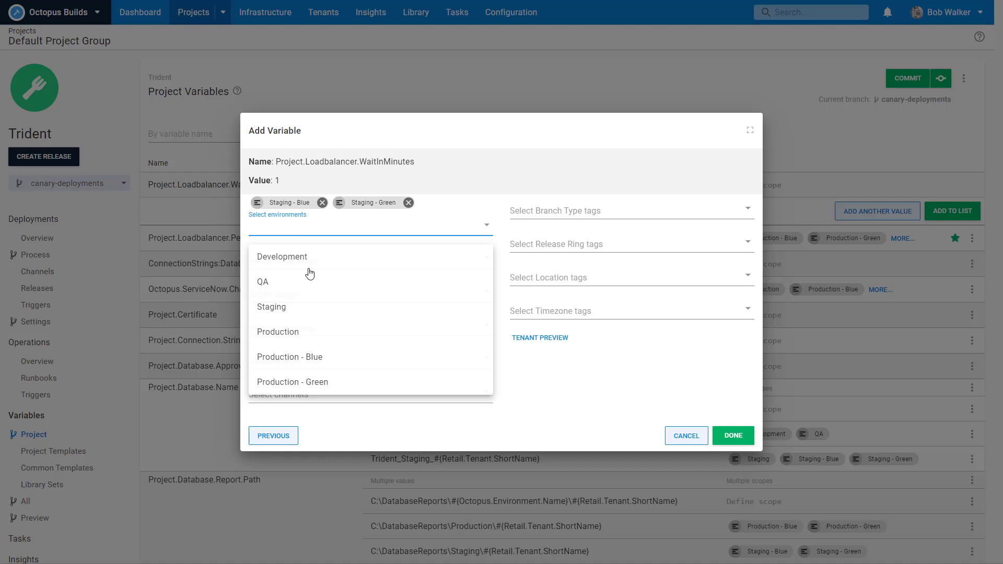
{"action": "left_click", "coordinate": [312, 355]}
{"action": "left_click", "coordinate": [315, 237]}
{"action": "left_click", "coordinate": [380, 365]}
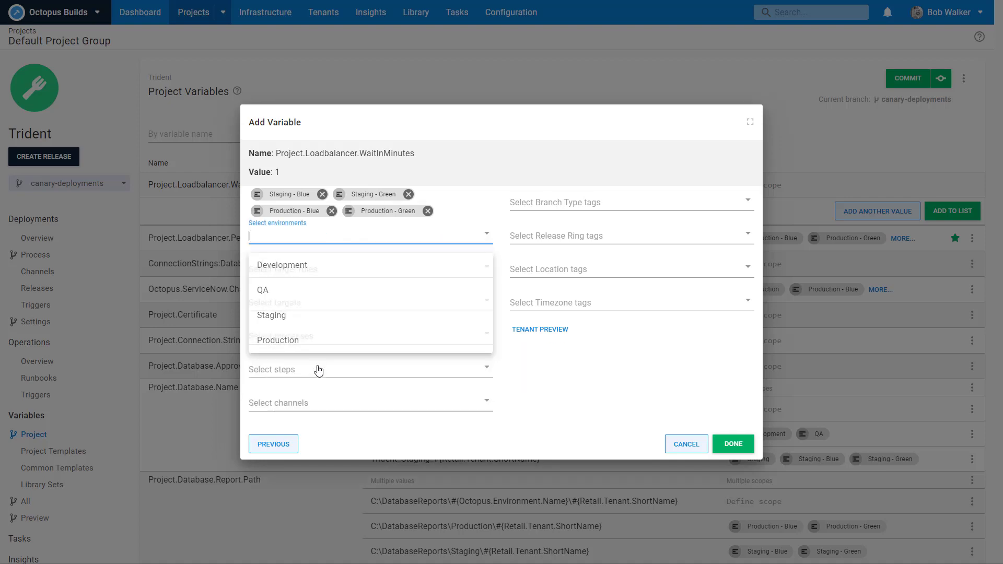
Scope WaitInMinutes to the Deployment Process and Update Canary Load Balancer processes and add it to the variable list
{"action": "left_click", "coordinate": [296, 335]}
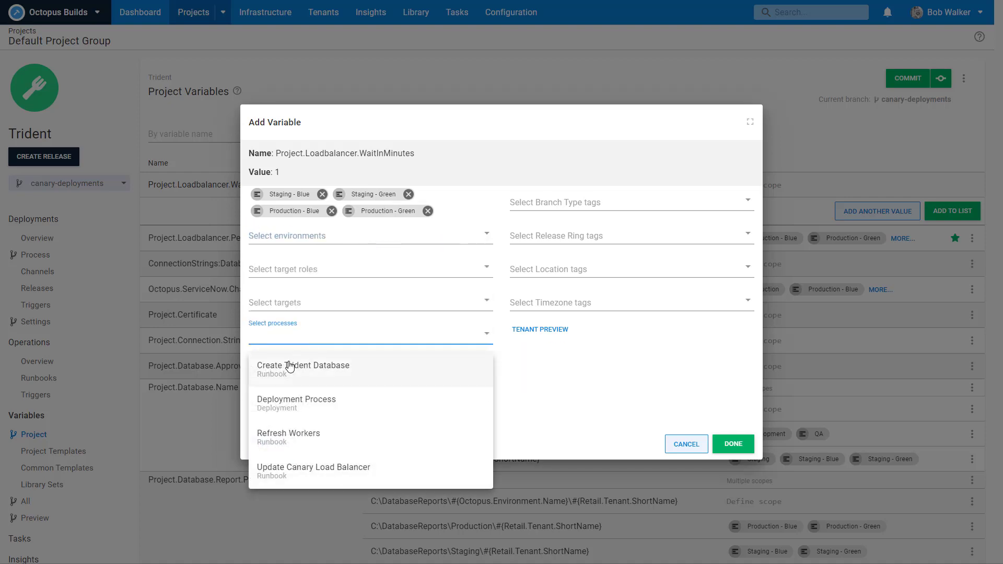
{"action": "left_click", "coordinate": [285, 399]}
{"action": "left_click", "coordinate": [283, 347]}
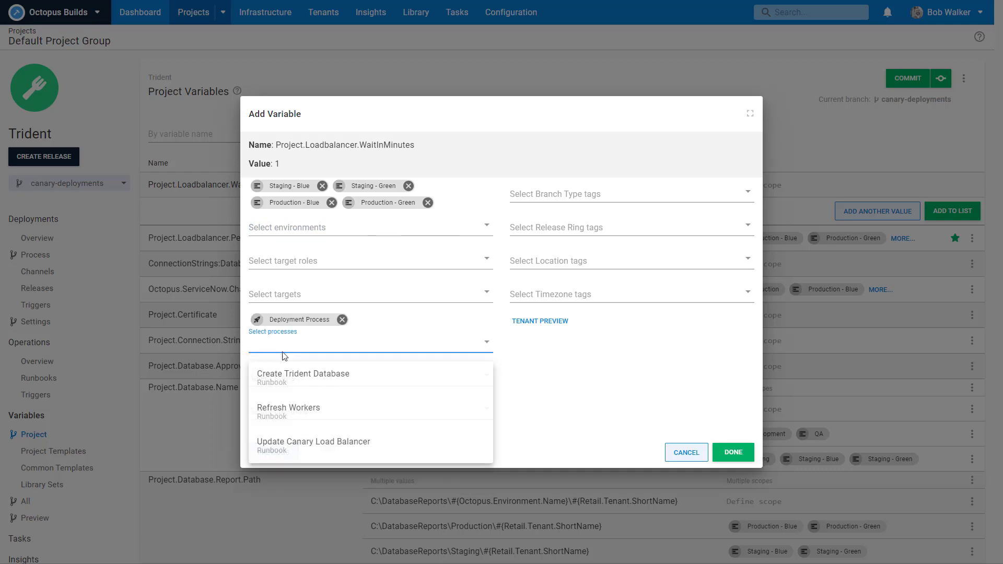
{"action": "left_click", "coordinate": [296, 448]}
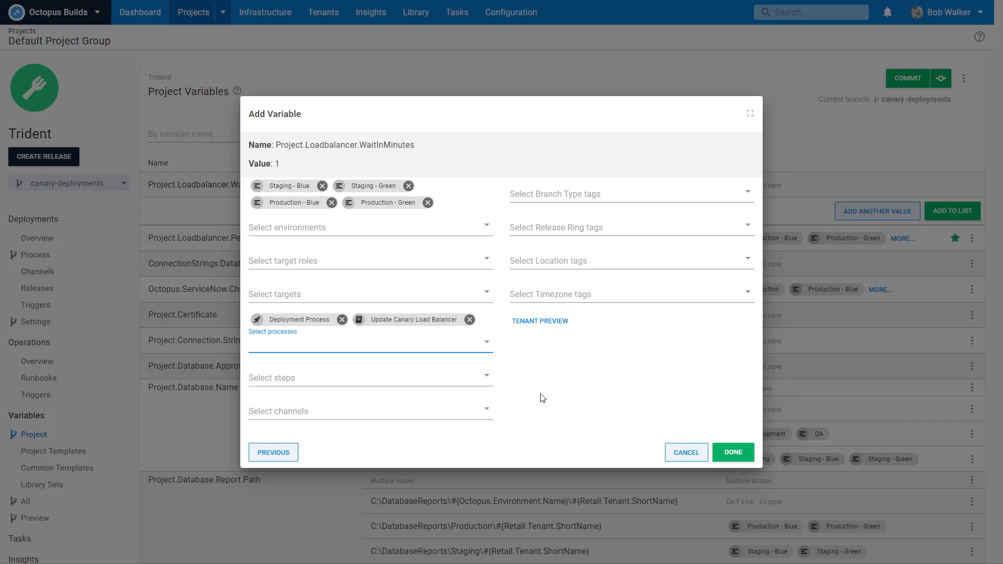
{"action": "left_click", "coordinate": [733, 452]}
{"action": "left_click", "coordinate": [967, 215]}
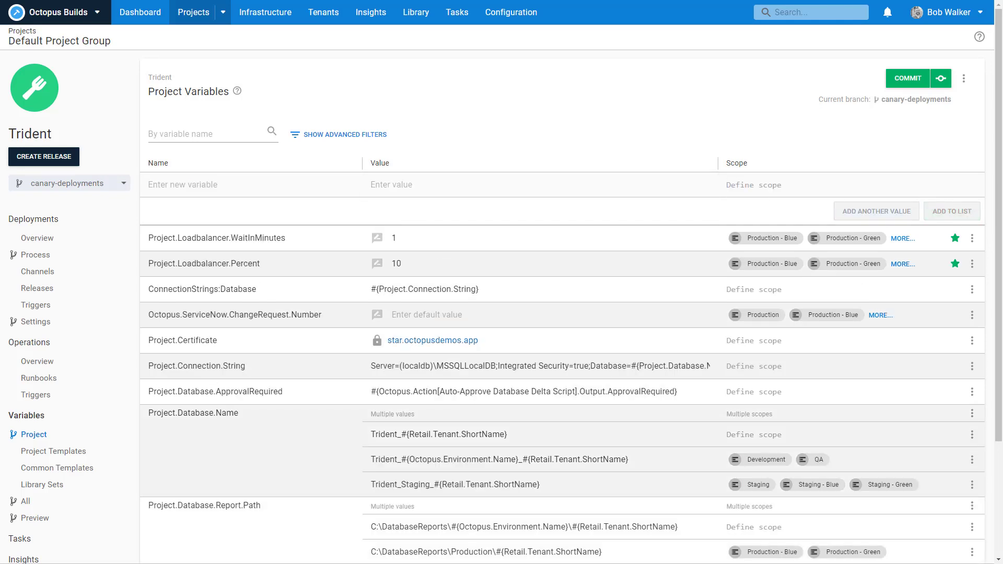
Enter a new project variable named Project.Loadbalancer.HostToUpdate with the value #{Project.Tenant.Loadbalancer.HostName}
{"action": "left_click", "coordinate": [230, 187]}
{"action": "type", "text": "Project.Loadbalancer.HostToUpdate"}
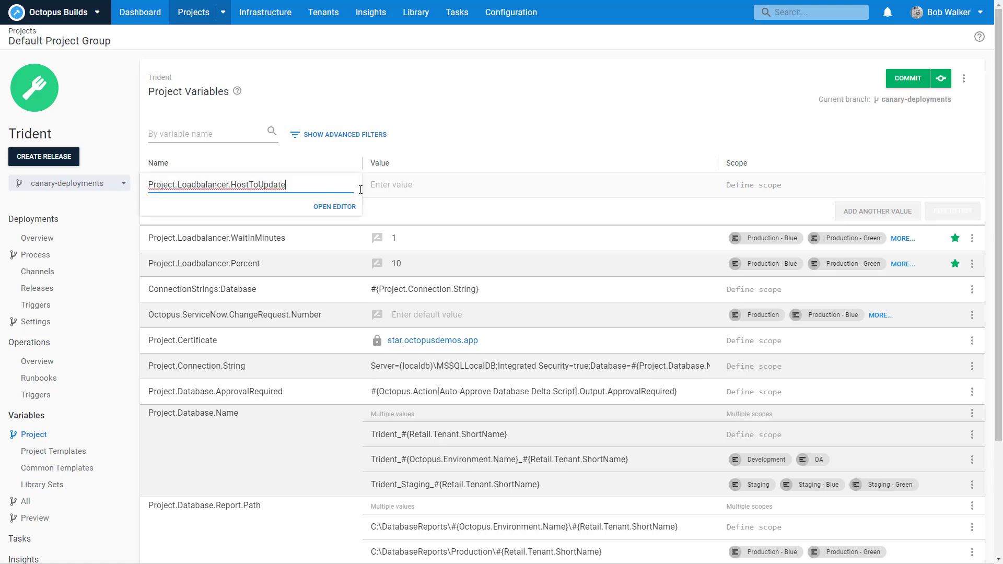
{"action": "left_click", "coordinate": [504, 187]}
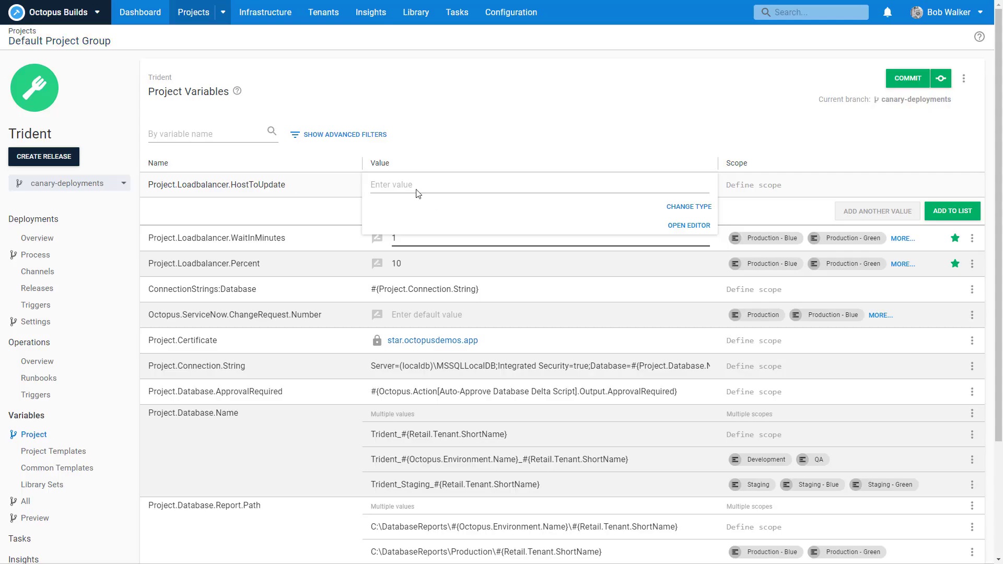
{"action": "left_click", "coordinate": [414, 187]}
{"action": "type", "text": "Project.Tenant.Loadbalancer.HostName"}
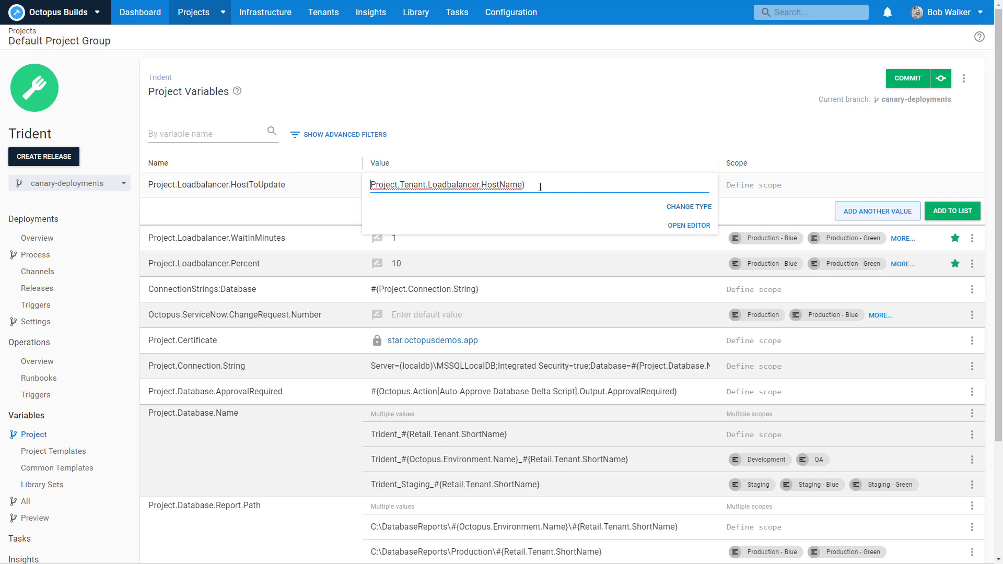
{"action": "type", "text": "#{"}
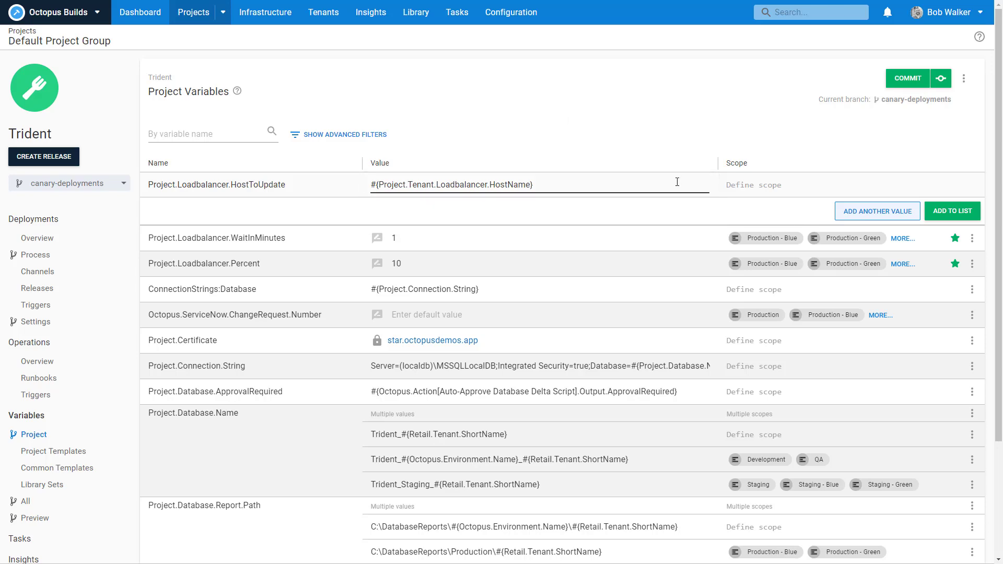
Make HostToUpdate a prompted variable and scope it to the Update Canary Load Balancer process
{"action": "left_click", "coordinate": [688, 225]}
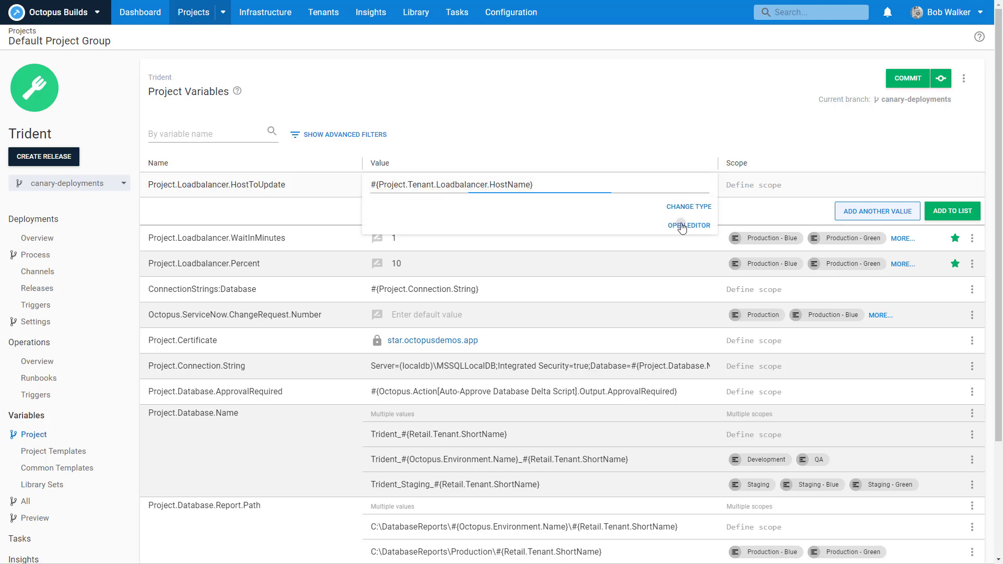
{"action": "left_click", "coordinate": [255, 308]}
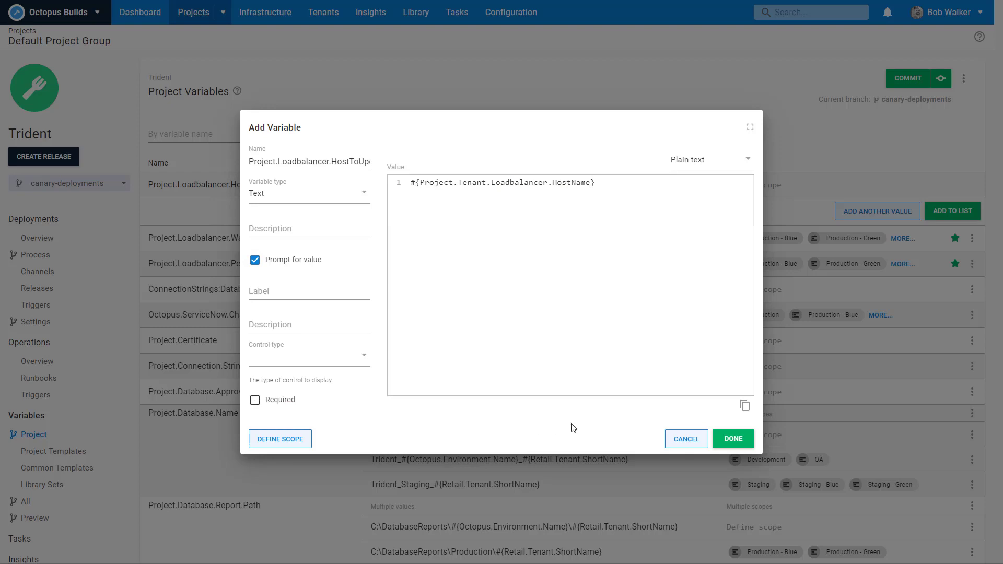
{"action": "left_click", "coordinate": [290, 439]}
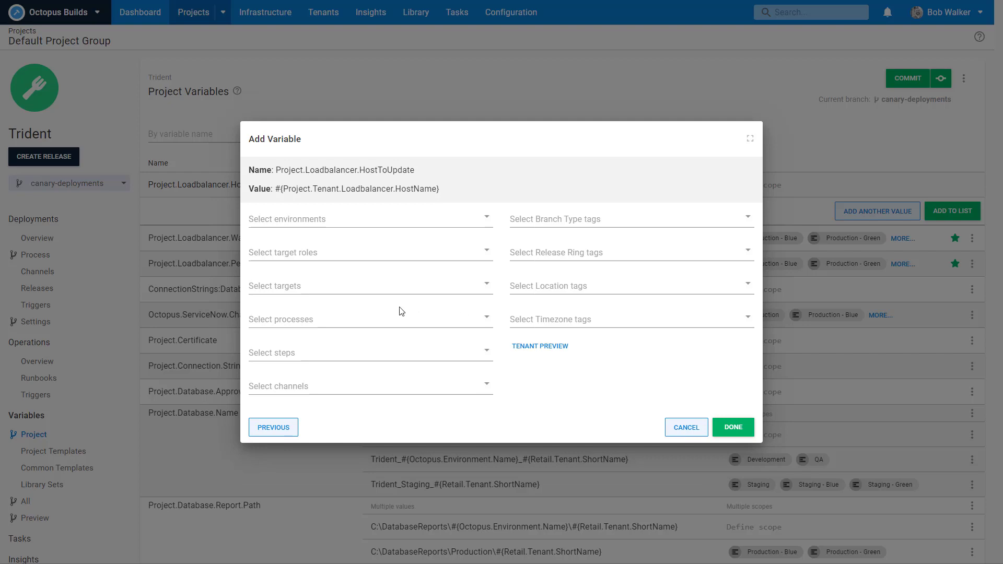
{"action": "left_click", "coordinate": [363, 324]}
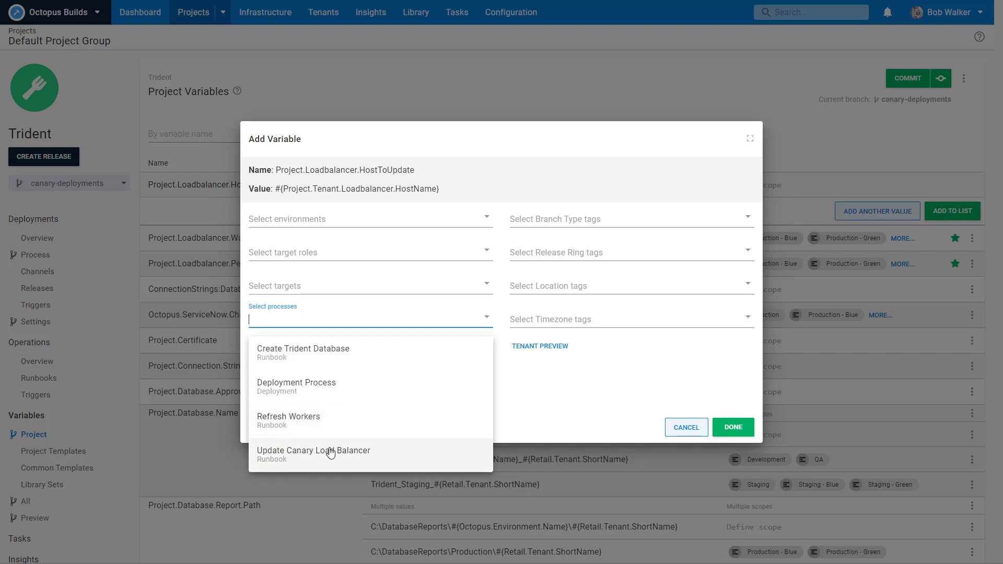
{"action": "left_click", "coordinate": [331, 443]}
Scope HostToUpdate to the Staging - Blue, Staging - Green, Production - Blue and Production - Green environments and add it to the variable list
{"action": "left_click", "coordinate": [320, 215]}
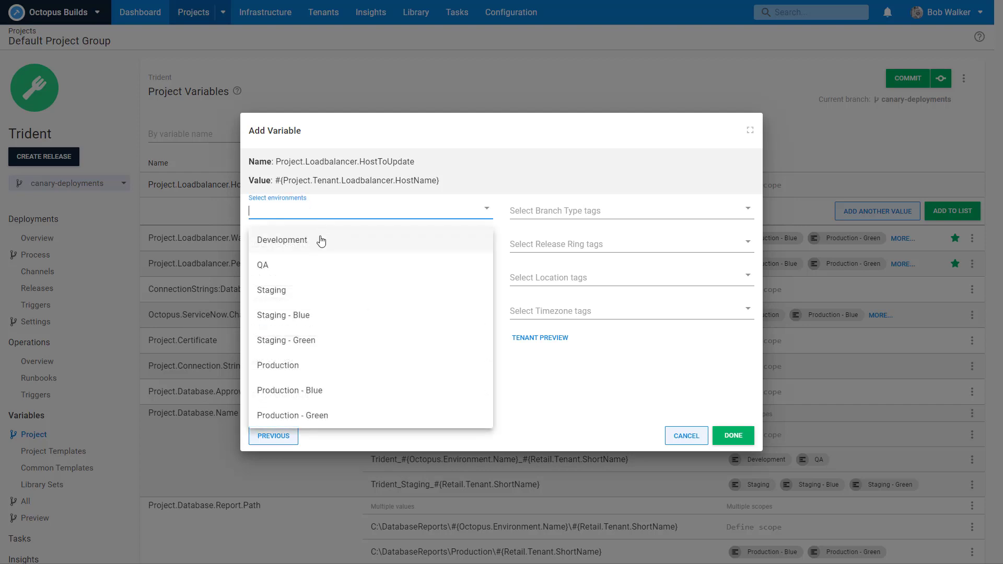
{"action": "left_click", "coordinate": [301, 317]}
{"action": "left_click", "coordinate": [315, 219]}
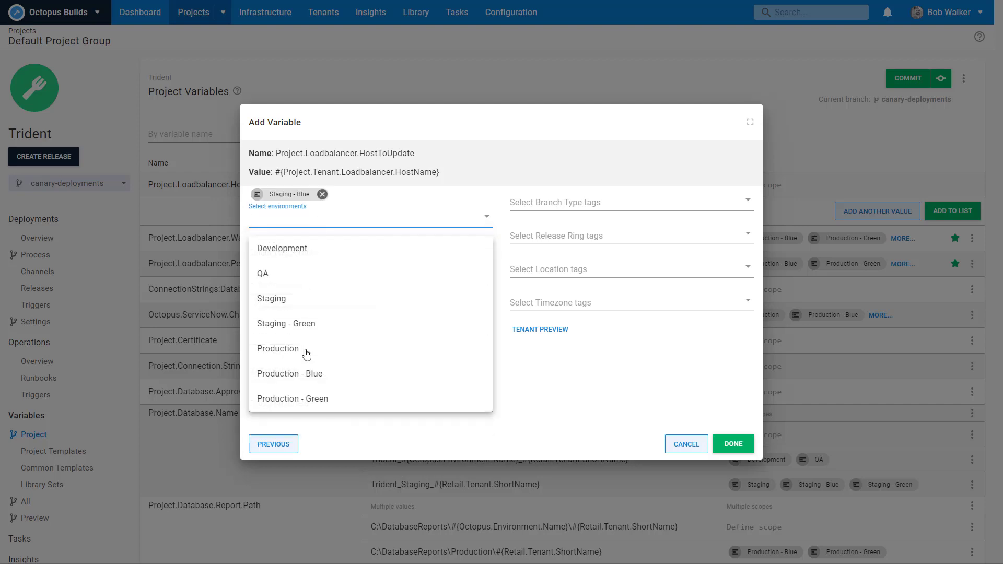
{"action": "left_click", "coordinate": [306, 322]}
{"action": "left_click", "coordinate": [320, 217]}
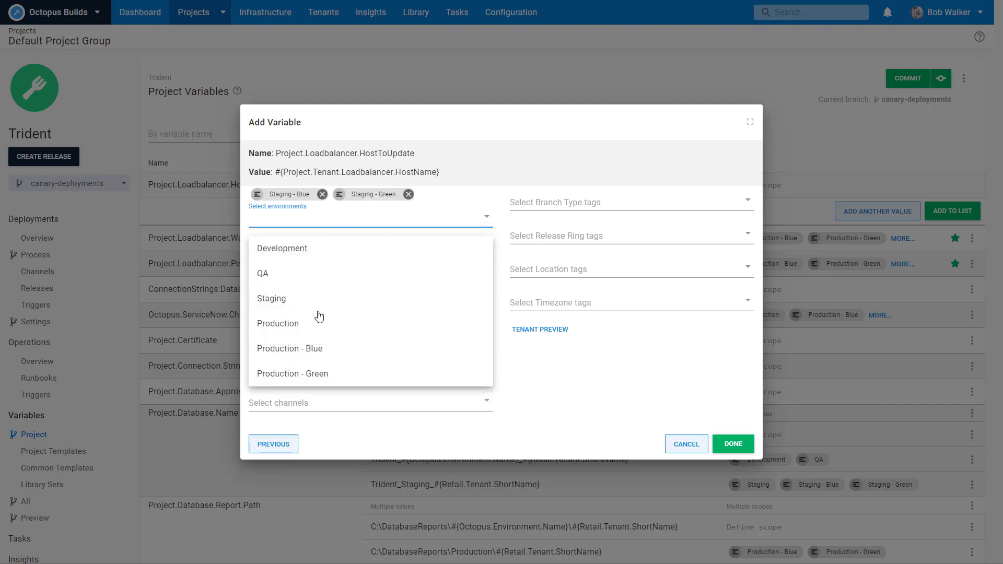
{"action": "left_click", "coordinate": [310, 348]}
{"action": "left_click", "coordinate": [335, 227]}
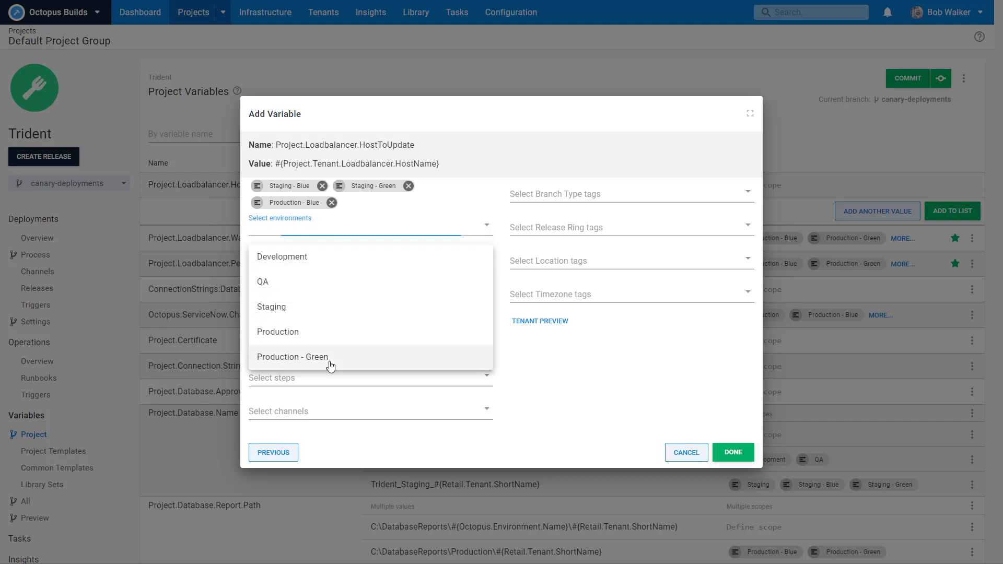
{"action": "left_click", "coordinate": [329, 359]}
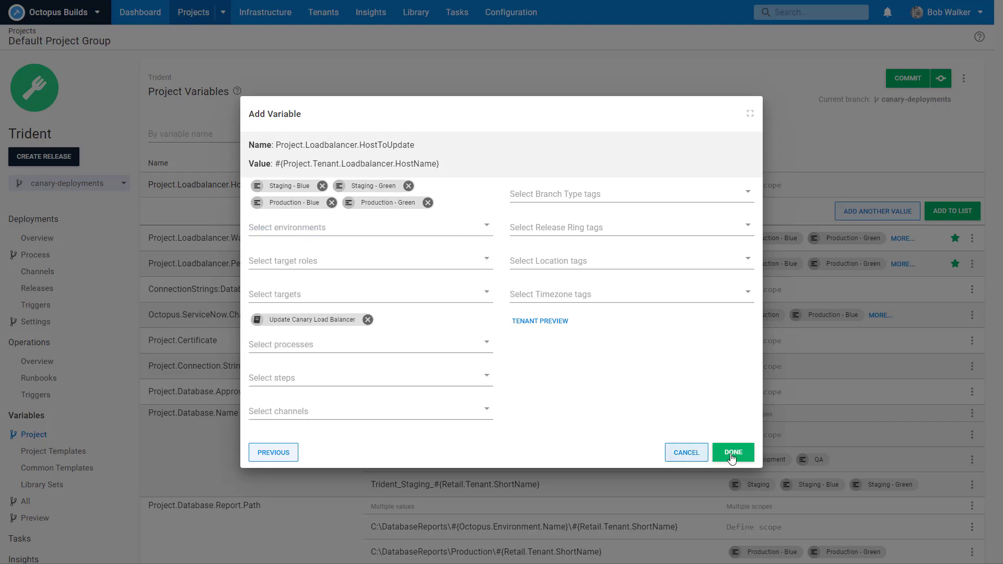
{"action": "left_click", "coordinate": [733, 454]}
{"action": "left_click", "coordinate": [557, 103]}
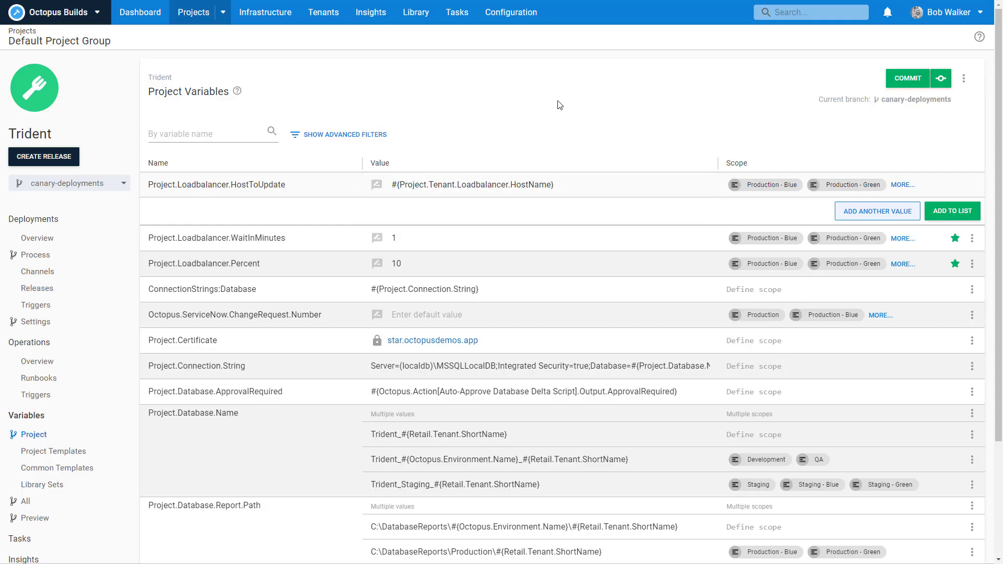
{"action": "left_click", "coordinate": [975, 218]}
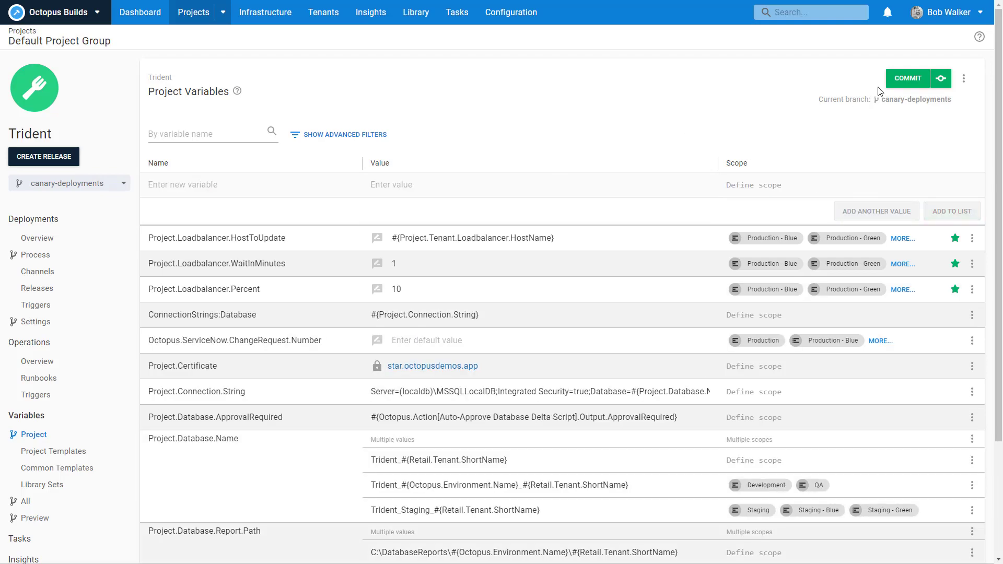
Commit the variable changes to canary-deployments with the summary "Adding in prompted variables"
{"action": "left_click", "coordinate": [888, 79]}
{"action": "type", "text": "Add"}
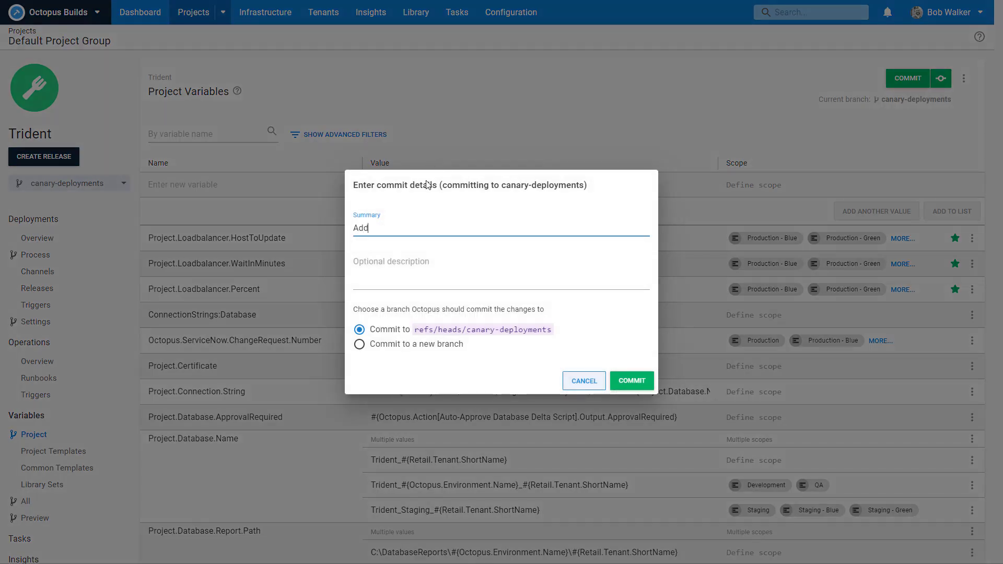
{"action": "type", "text": "ing in prompted variables"}
{"action": "left_click", "coordinate": [632, 381]}
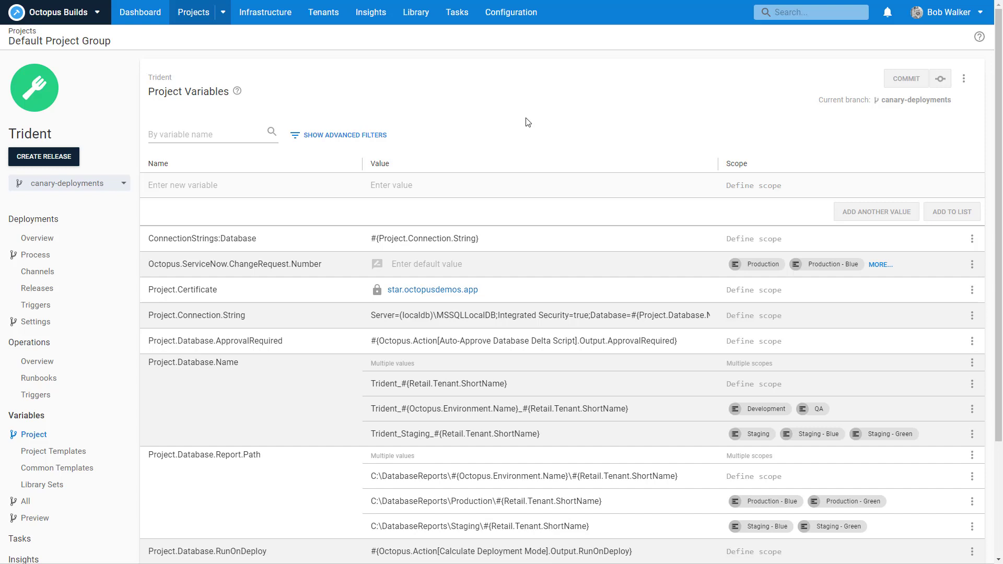
Review the deployment process steps and create a Trident release from canary-deployments in the Release channel
{"action": "left_click", "coordinate": [32, 256]}
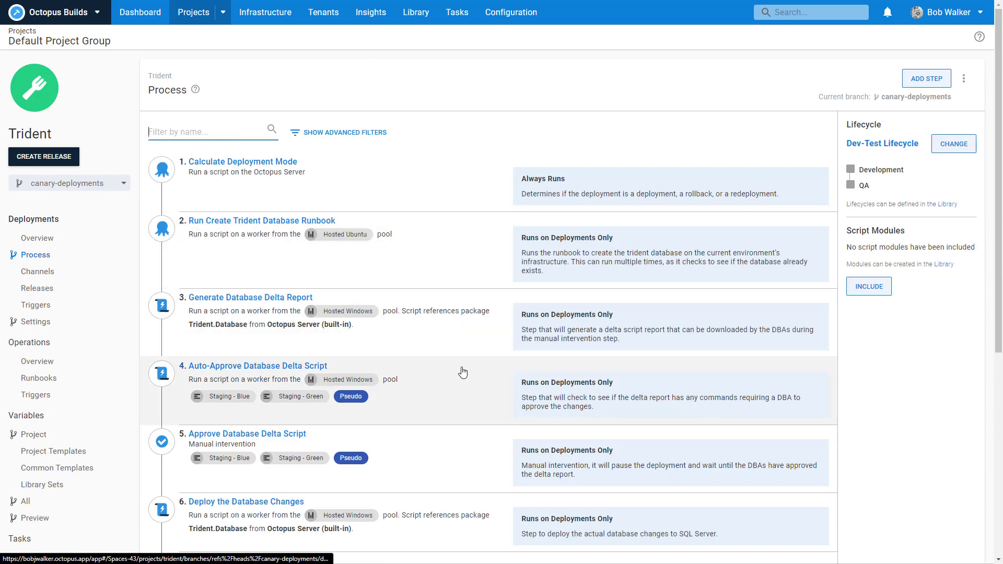
{"action": "scroll", "coordinate": [465, 370], "scroll_direction": "down", "scroll_amount": 1}
{"action": "scroll", "coordinate": [466, 370], "scroll_direction": "down", "scroll_amount": 6}
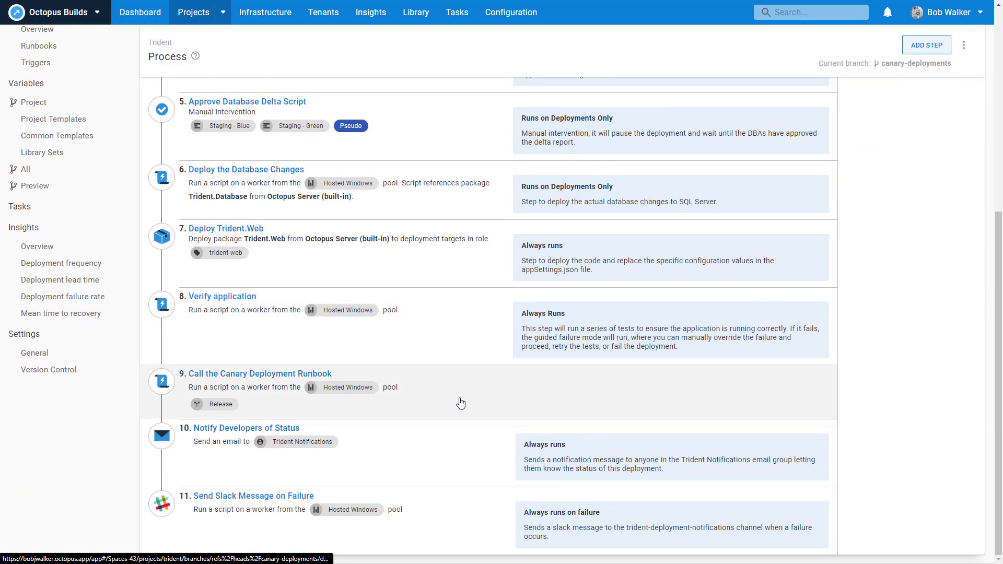
{"action": "scroll", "coordinate": [467, 387], "scroll_direction": "up", "scroll_amount": 6}
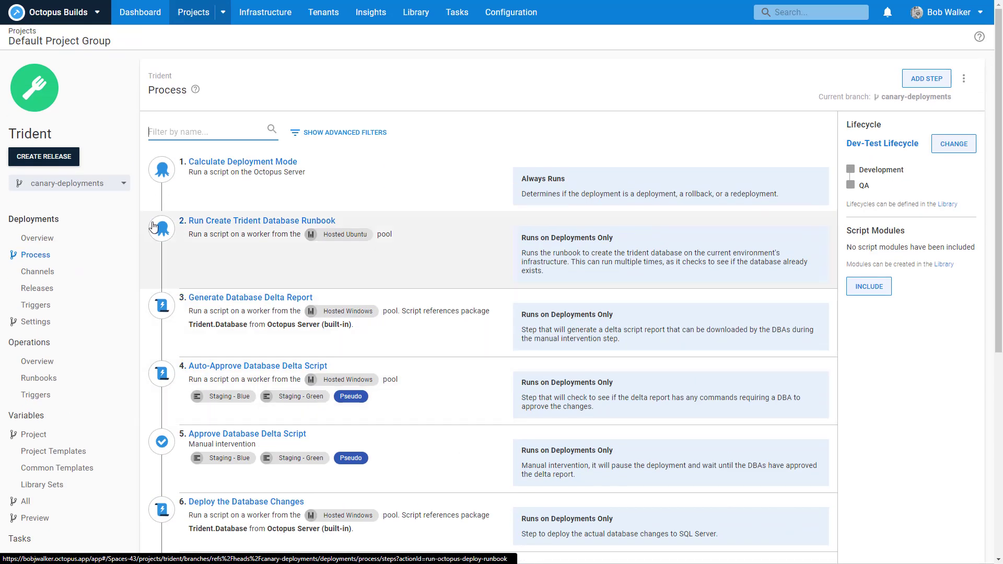
{"action": "left_click", "coordinate": [44, 156]}
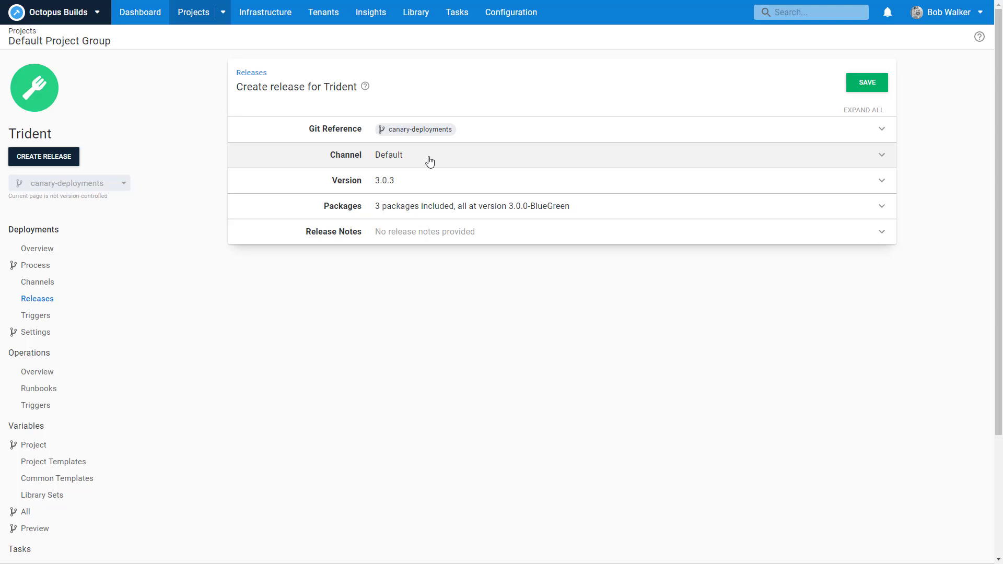
{"action": "left_click", "coordinate": [429, 158]}
{"action": "left_click", "coordinate": [421, 183]}
{"action": "left_click", "coordinate": [419, 204]}
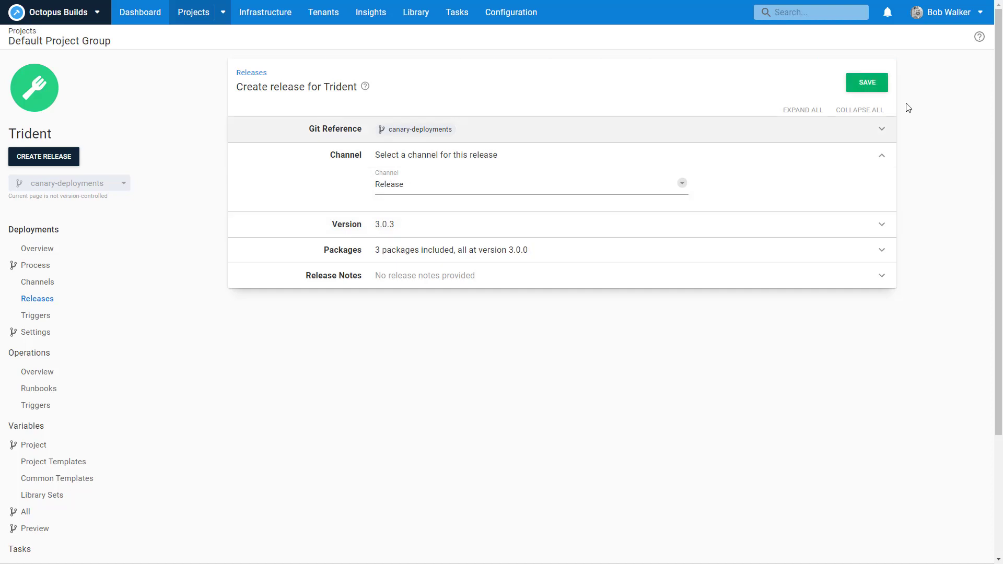
{"action": "left_click", "coordinate": [866, 82]}
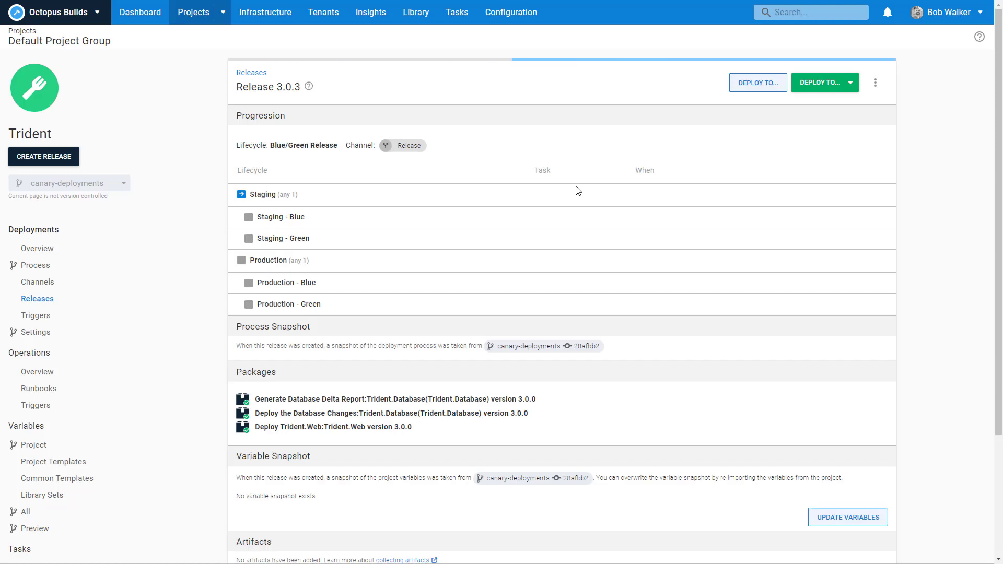
Set up a deployment of the new release to Staging - Blue for the Internal tenant
{"action": "left_click", "coordinate": [838, 94]}
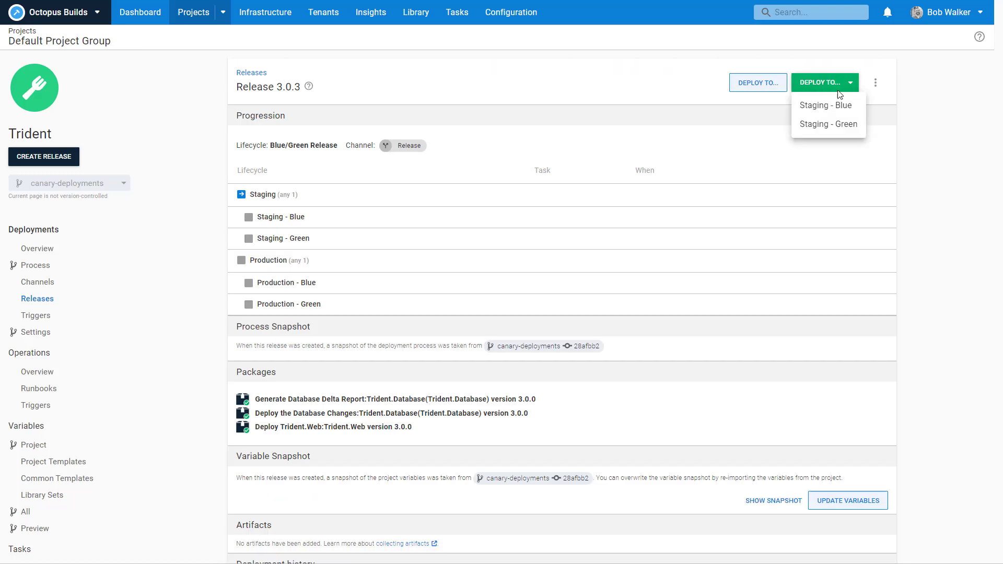
{"action": "left_click", "coordinate": [837, 104]}
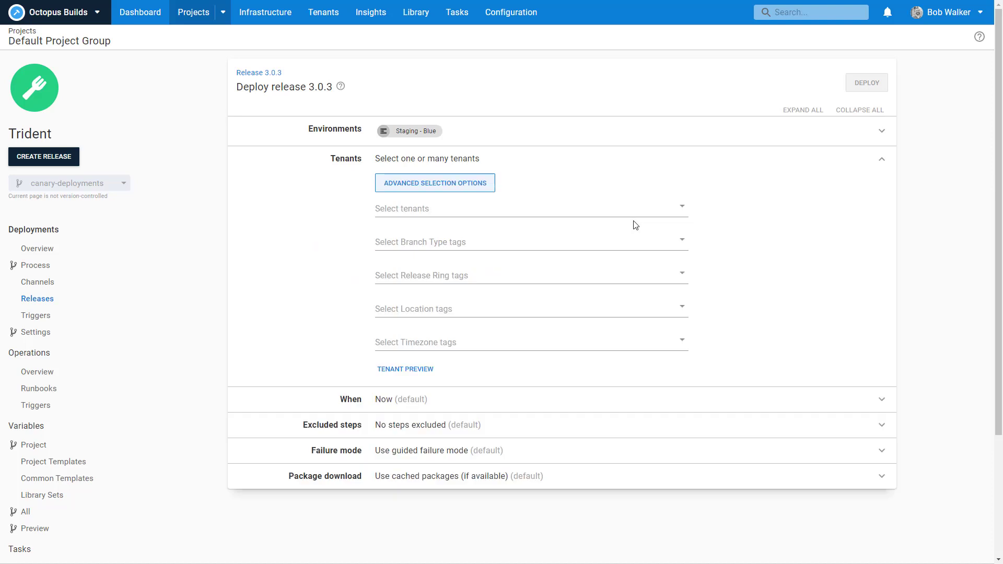
{"action": "left_click", "coordinate": [559, 209]}
{"action": "left_click", "coordinate": [544, 234]}
{"action": "left_click", "coordinate": [822, 254]}
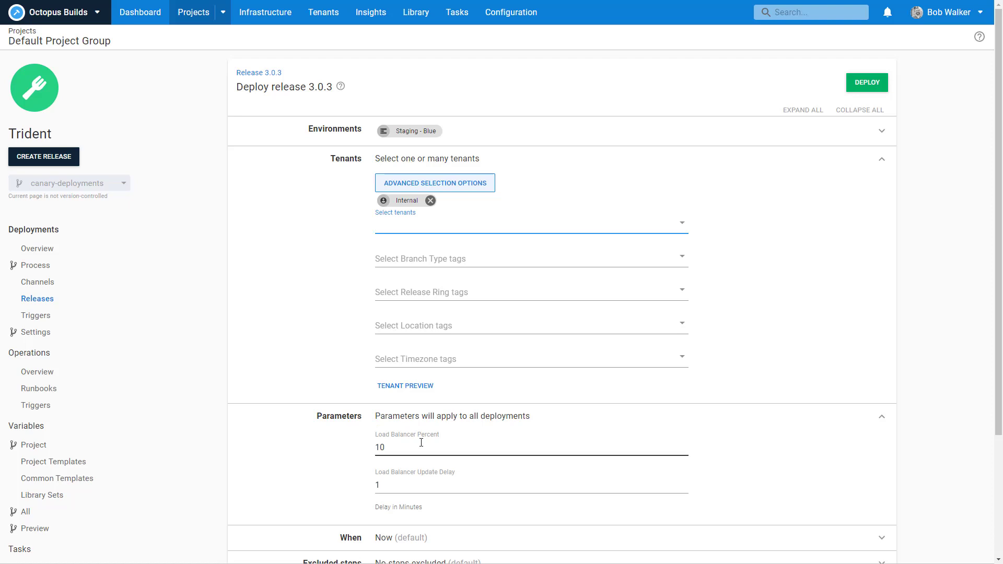
Try load balancer percents of 50 and 3 and an update delay of 600 minutes for the deployment
{"action": "type", "text": "50"}
{"action": "left_click_drag", "start_coordinate": [397, 446], "coordinate": [355, 443]}
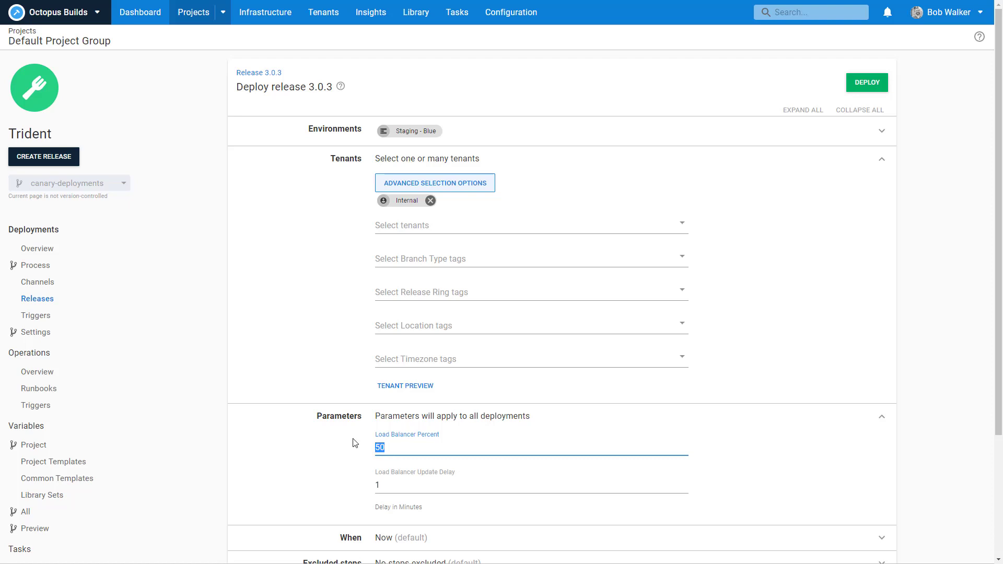
{"action": "type", "text": "3"}
{"action": "left_click", "coordinate": [385, 486]}
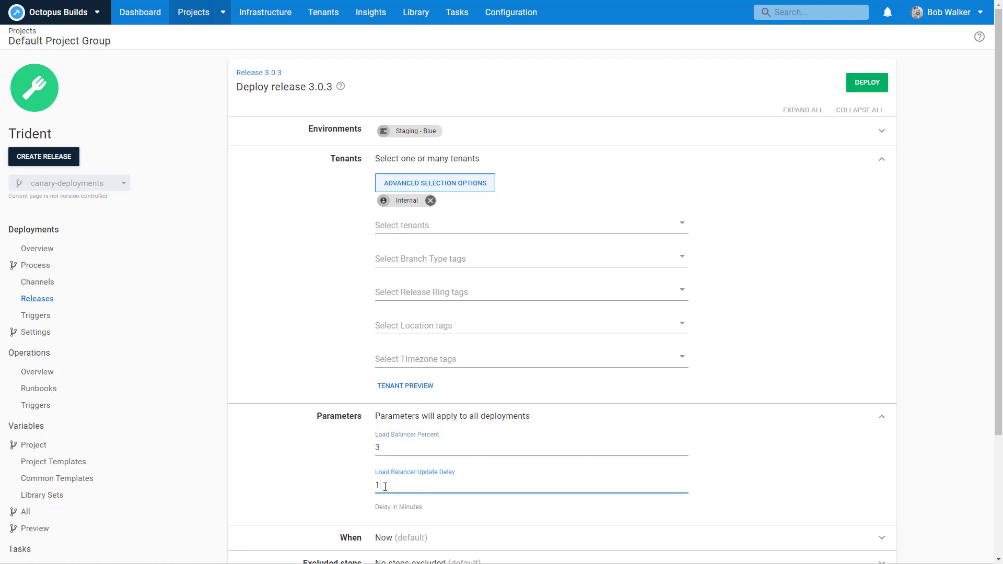
{"action": "key", "text": "BackSpace"}
{"action": "type", "text": "600"}
Deploy the release with an update delay of 1 minute and a load balancer percent of 10, and open the launched runbook run
{"action": "left_click_drag", "start_coordinate": [384, 486], "coordinate": [370, 486]}
{"action": "type", "text": "1"}
{"action": "left_click_drag", "start_coordinate": [389, 448], "coordinate": [370, 448]}
{"action": "type", "text": "10"}
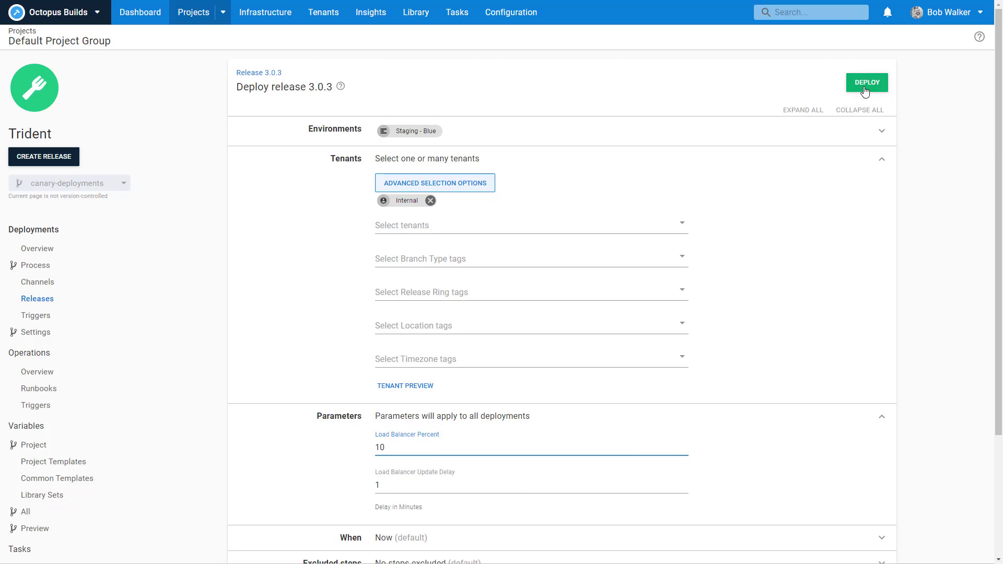
{"action": "left_click", "coordinate": [863, 88]}
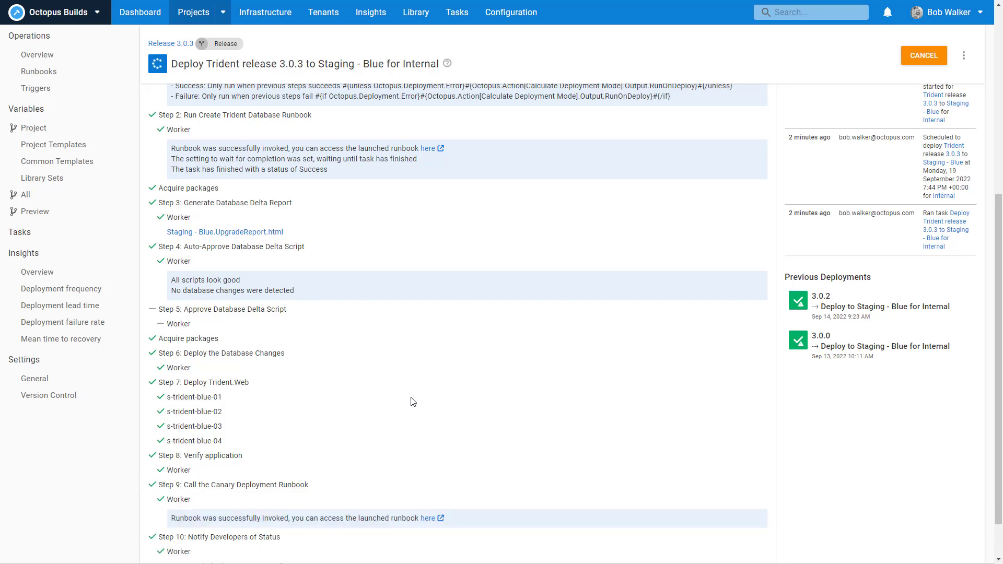
{"action": "left_click", "coordinate": [427, 518]}
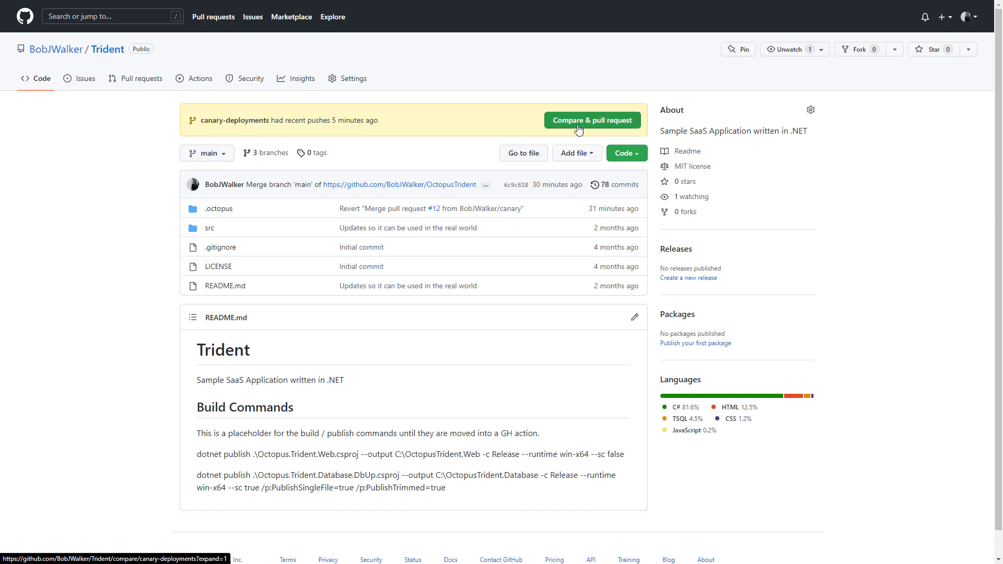
Switch to the Trident repository on GitHub, open the "Canary deployments" pull request from canary-deployments into main, and merge it
{"action": "left_click", "coordinate": [578, 128]}
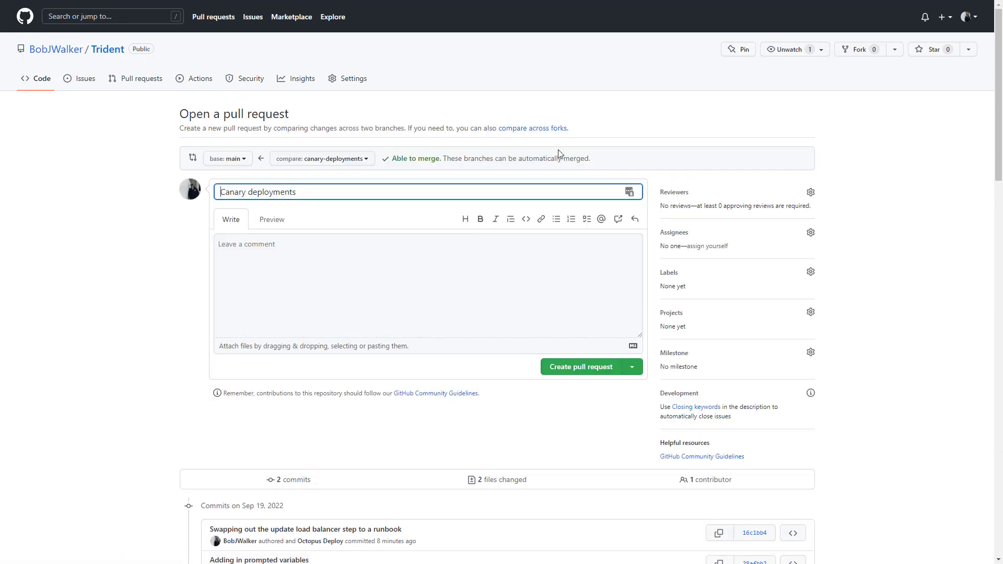
{"action": "left_click", "coordinate": [565, 365]}
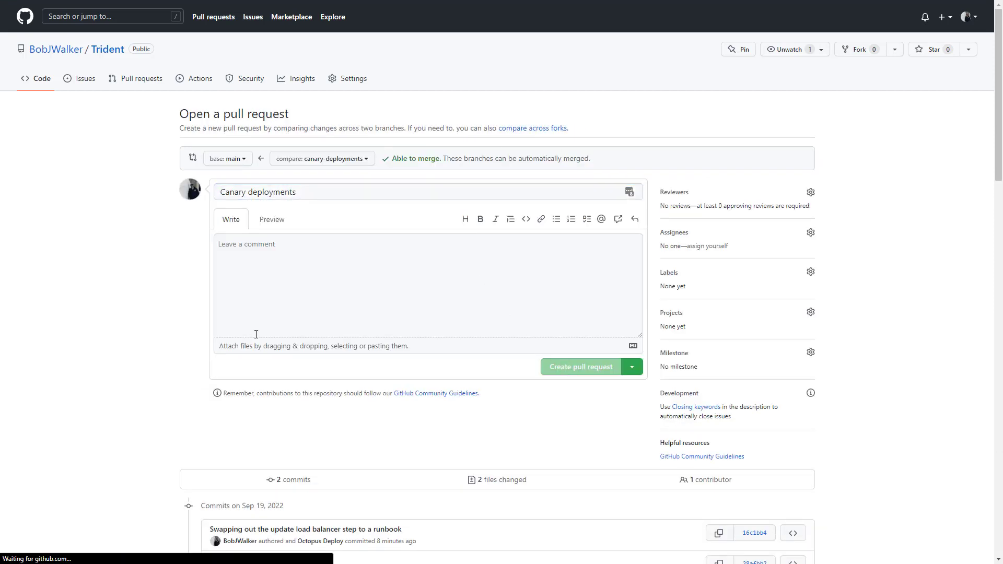
{"action": "left_click", "coordinate": [257, 432]}
{"action": "left_click", "coordinate": [254, 428]}
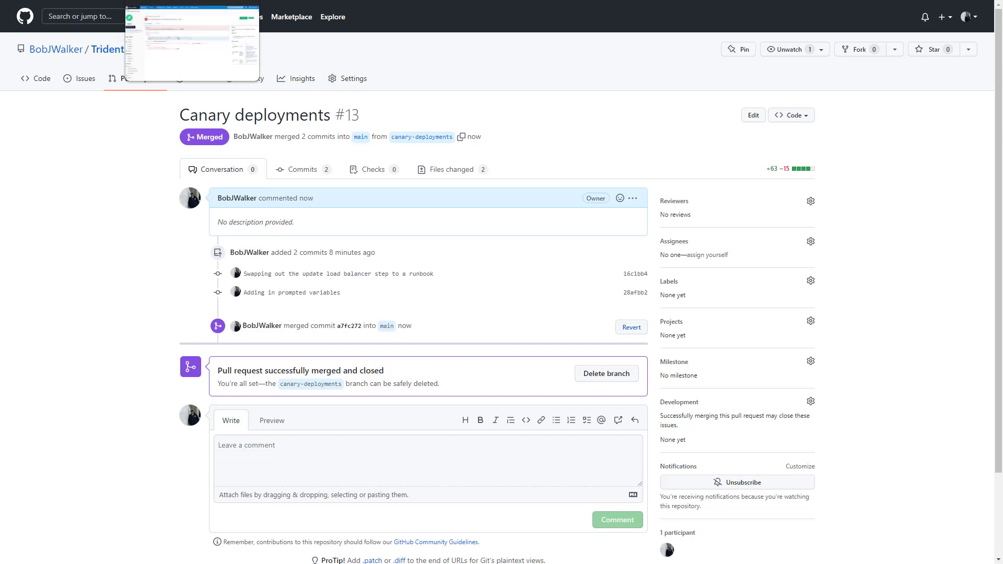
Return to Octopus Deploy, switch the Trident project to the main branch, and review its project variables for the load balancer entries
{"action": "left_click", "coordinate": [183, 0]}
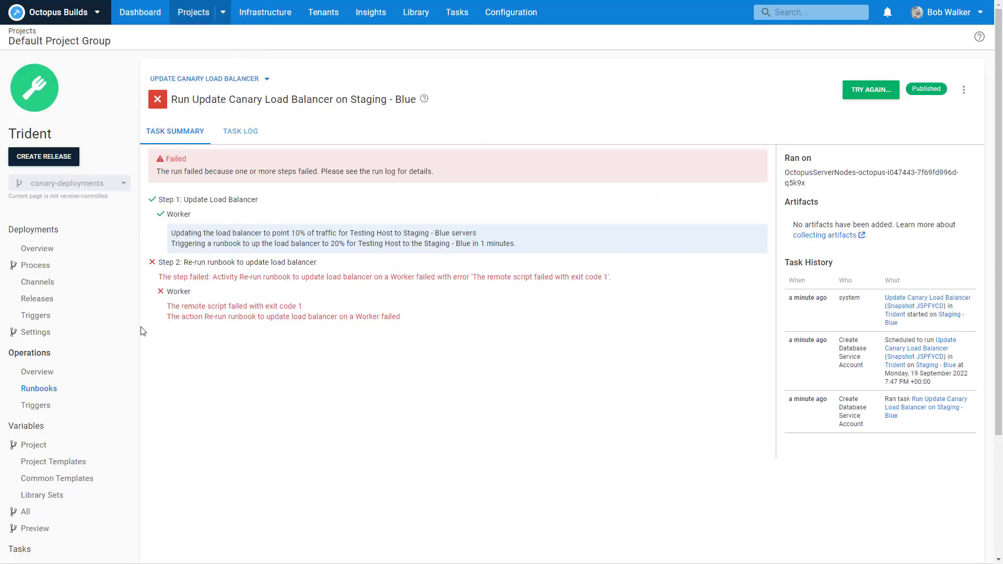
{"action": "left_click", "coordinate": [60, 254]}
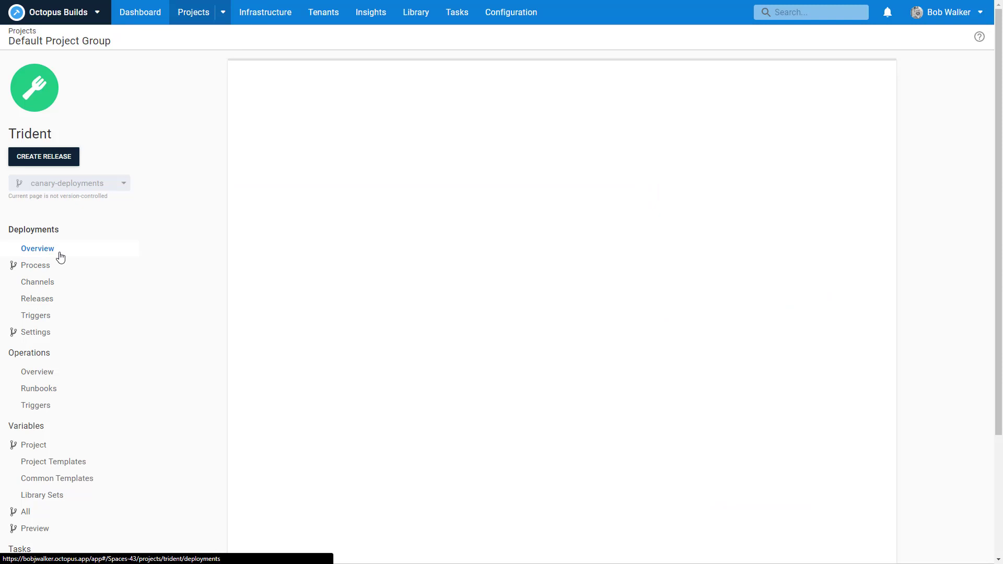
{"action": "left_click", "coordinate": [54, 266]}
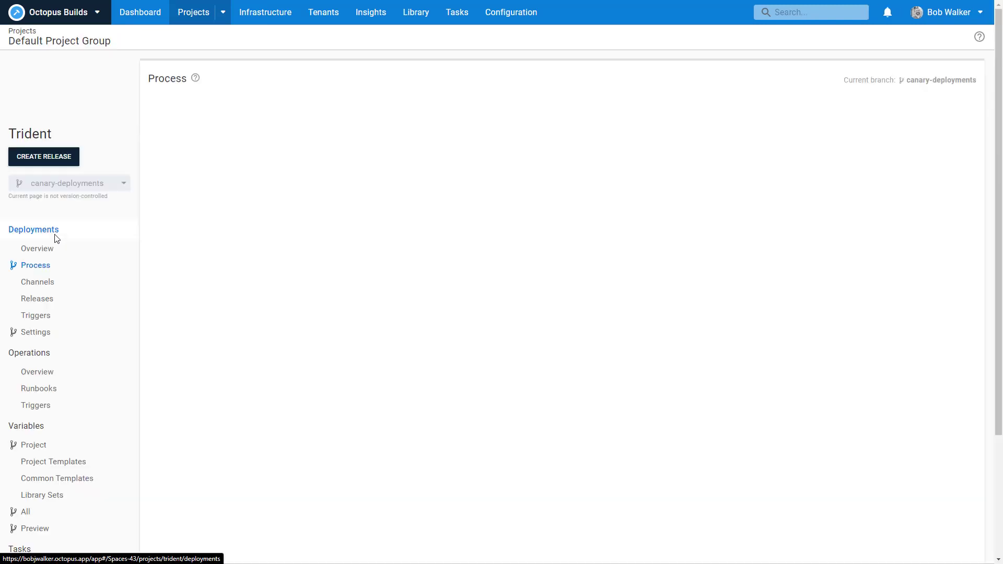
{"action": "left_click", "coordinate": [60, 186]}
{"action": "left_click", "coordinate": [43, 283]}
{"action": "scroll", "coordinate": [62, 340], "scroll_direction": "down", "scroll_amount": 2}
{"action": "left_click", "coordinate": [71, 368]}
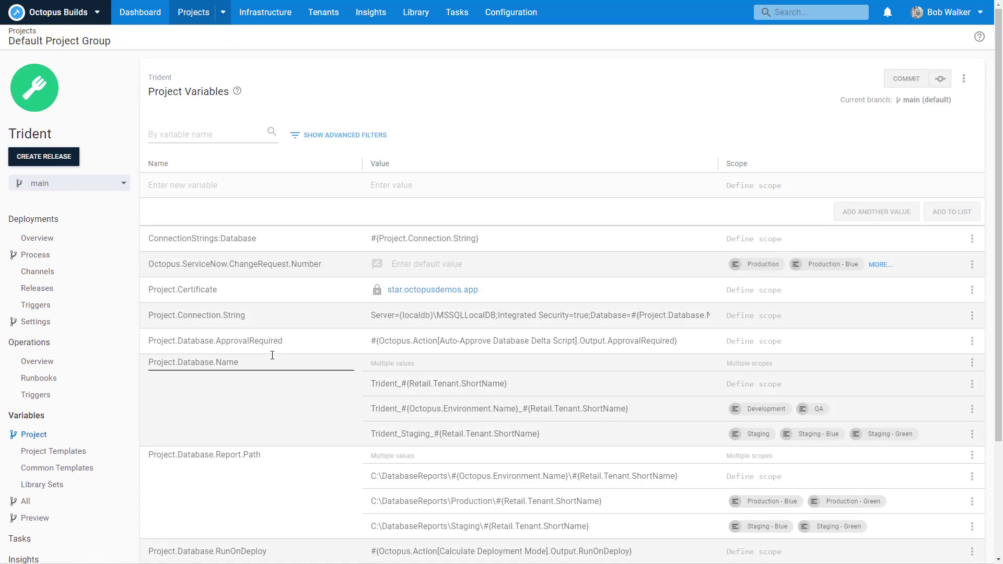
{"action": "scroll", "coordinate": [316, 303], "scroll_direction": "down", "scroll_amount": 3}
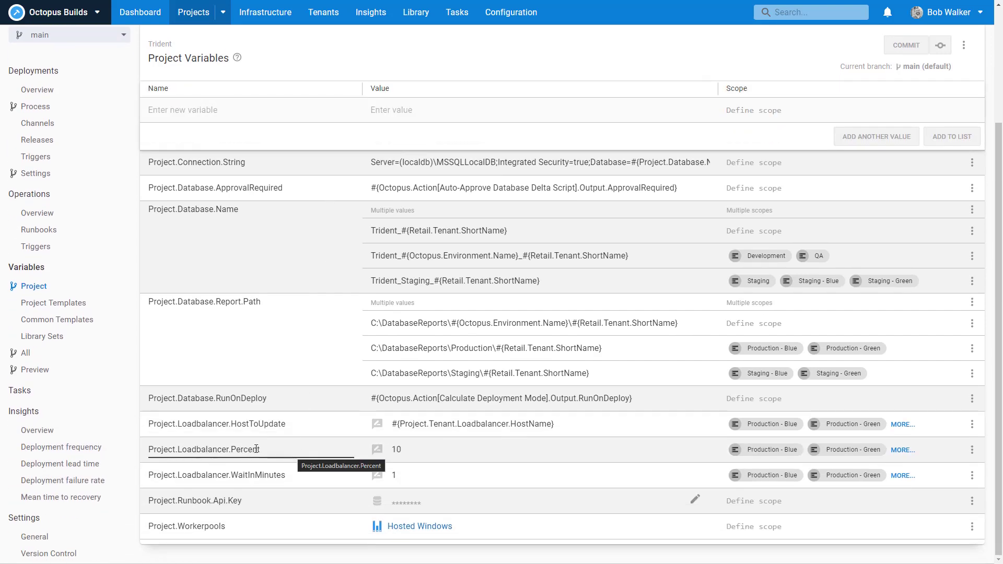
{"action": "scroll", "coordinate": [86, 374], "scroll_direction": "up", "scroll_amount": 2}
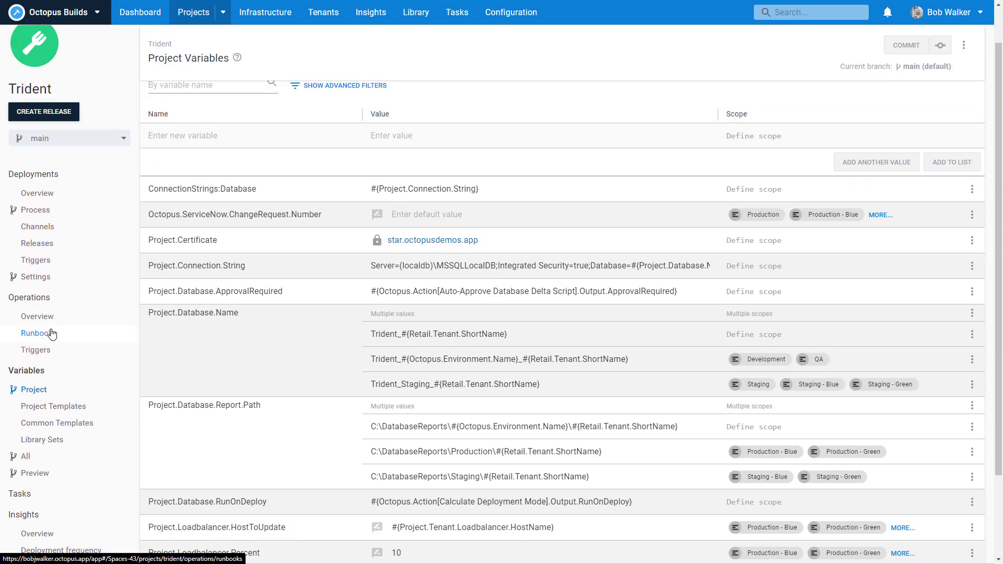
In the Update Canary Load Balancer runbook's first step, make the script read Project.Loadbalancer.Percent, Project.Loadbalancer.WaitInMinutes and Project.Loadbalancer.HostToUpdate from $OctopusParameters
{"action": "left_click", "coordinate": [50, 330]}
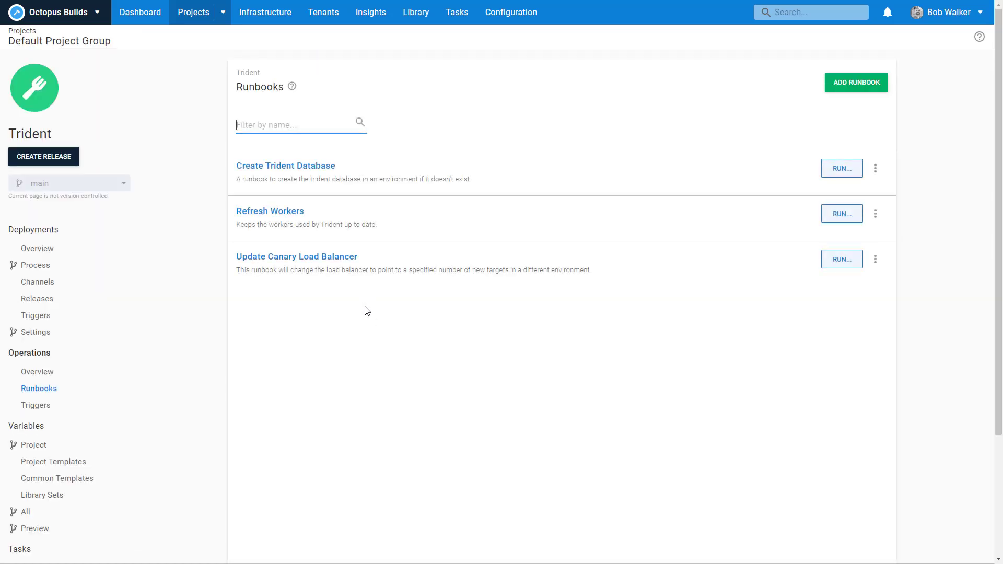
{"action": "left_click", "coordinate": [359, 280]}
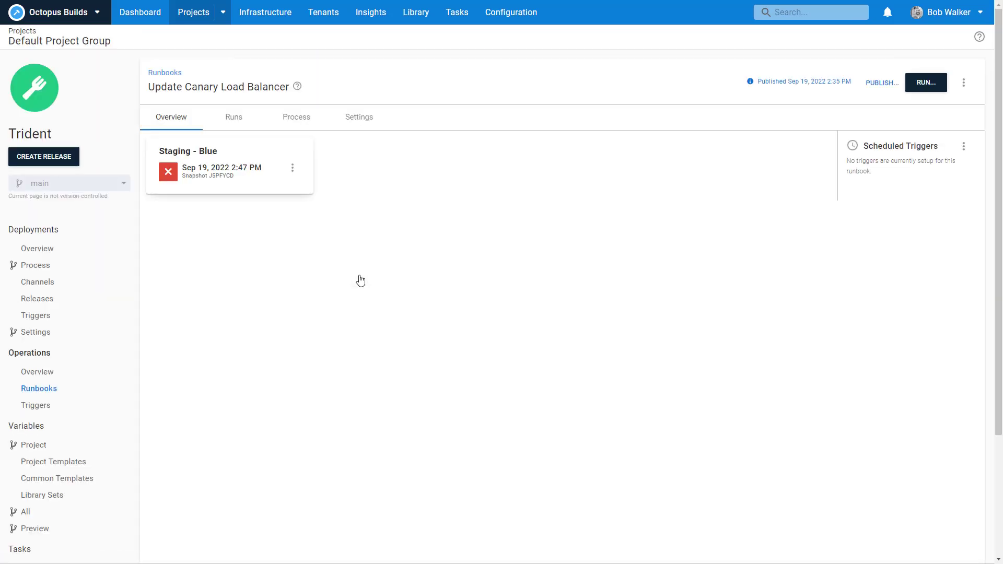
{"action": "left_click", "coordinate": [233, 171]}
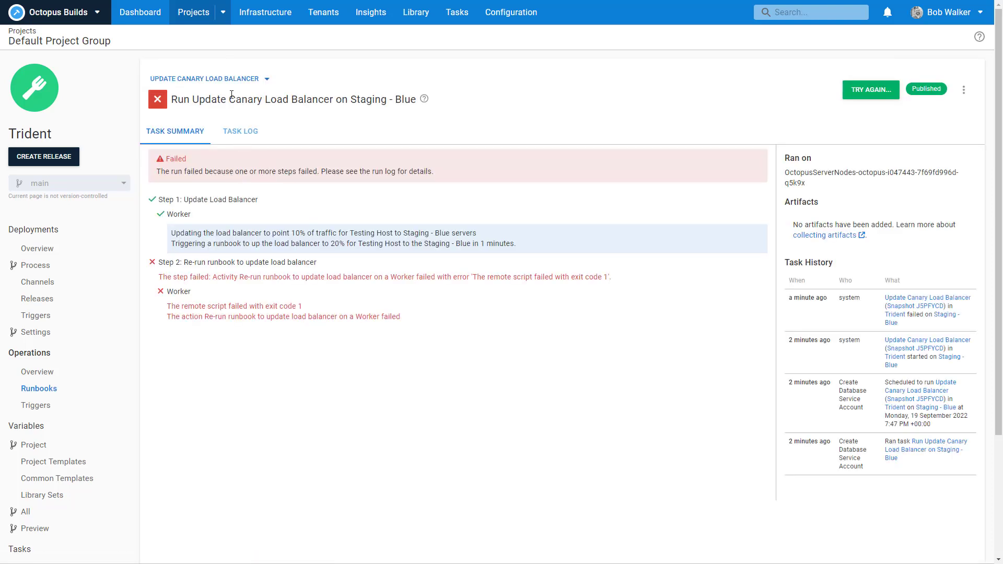
{"action": "left_click", "coordinate": [235, 78]}
{"action": "left_click", "coordinate": [182, 149]}
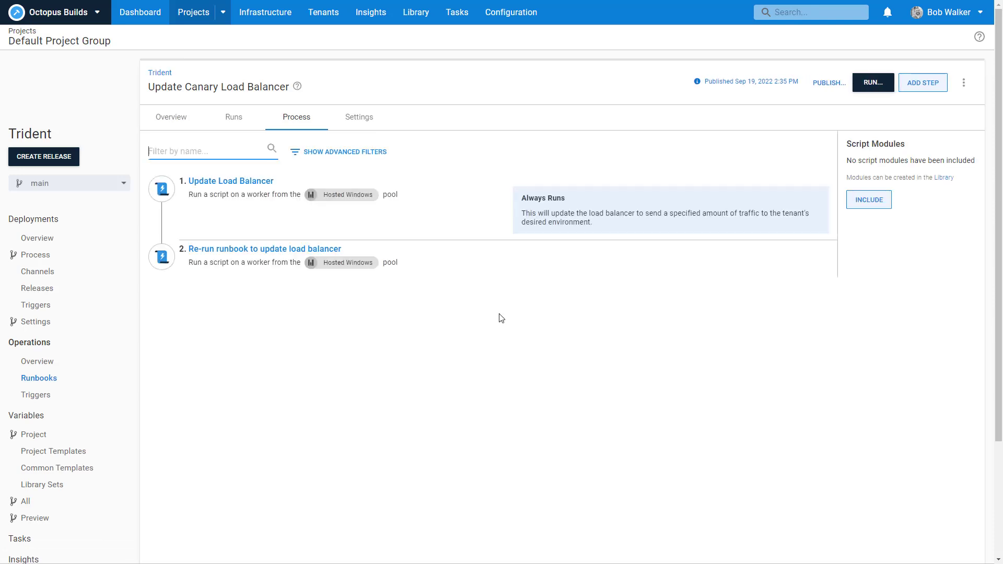
{"action": "left_click", "coordinate": [414, 280]}
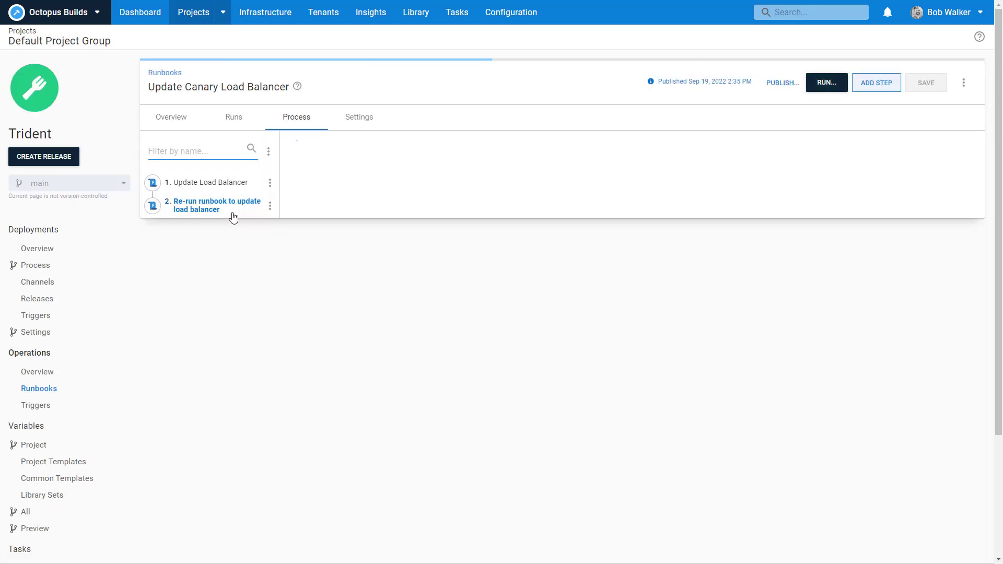
{"action": "left_click", "coordinate": [213, 184]}
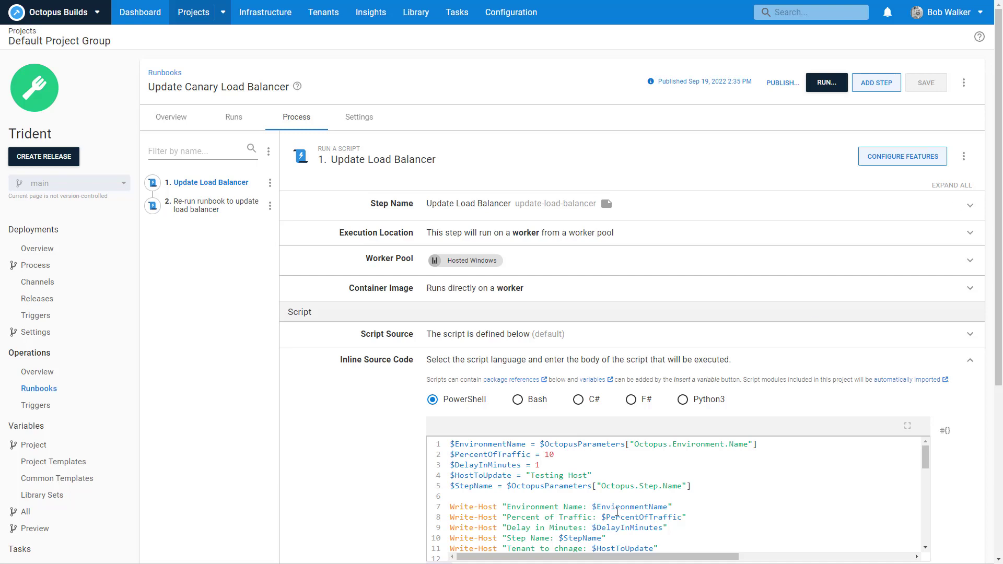
{"action": "left_click_drag", "start_coordinate": [693, 485], "coordinate": [389, 441]}
{"action": "type", "text": "$EnvironmentName = $OctopusParameters[\"Octopus.Environment.Name\"] $PercentOfTraffic = $OctopusParameters[\"Project.Loadbalancer.Percent\"] $DelayInMinutes = $OctopusParameters[\"Project.Loadbalancer.WaitInMinutes\"] $HostToUpdate = $OctopusParameters[\"Project.Loadbalancer.HostToUpdate\"] $StepName = $OctopusParameters[\"Octopus.Step.Name\"]"}
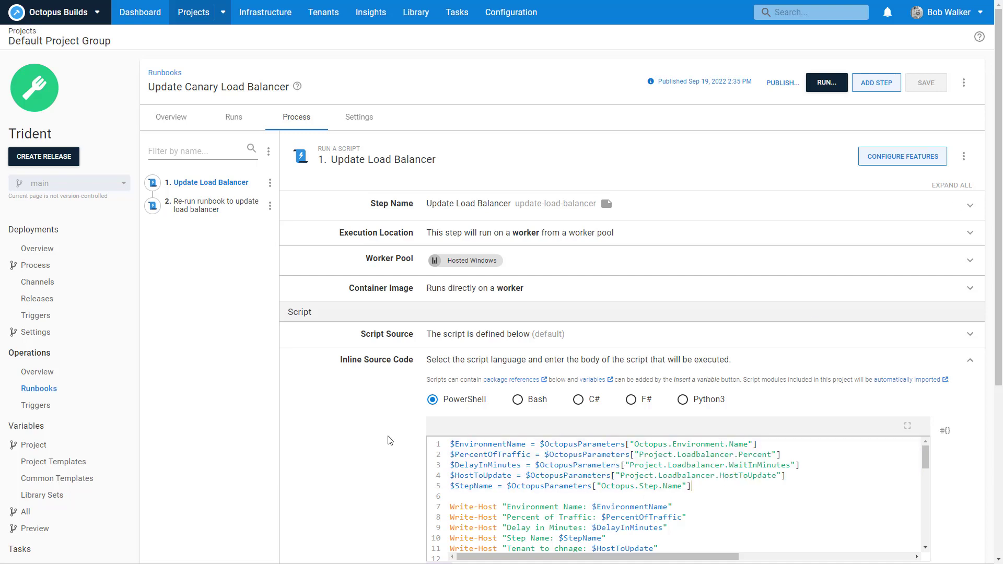
In the re-run step's prompted values, map Percent to #{Octopus.Action[Update Load Balancer].Output.PercentOfTraffic}, and Project.Loadbalancer.WaitInMinutes and Project.Loadbalancer.HostToUpdate to their own variables
{"action": "left_click", "coordinate": [214, 205]}
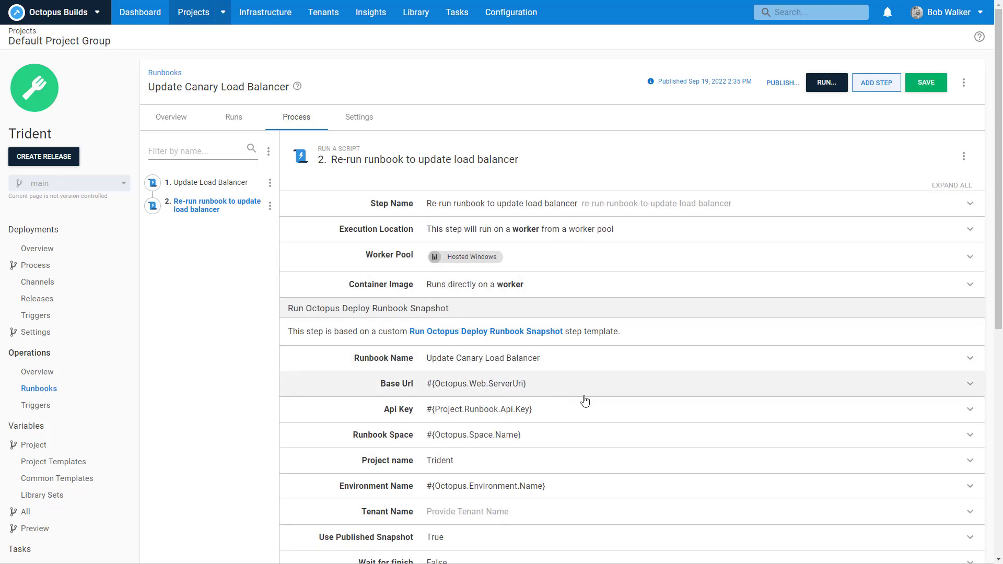
{"action": "scroll", "coordinate": [582, 398], "scroll_direction": "down", "scroll_amount": 2}
{"action": "scroll", "coordinate": [624, 424], "scroll_direction": "down", "scroll_amount": 2}
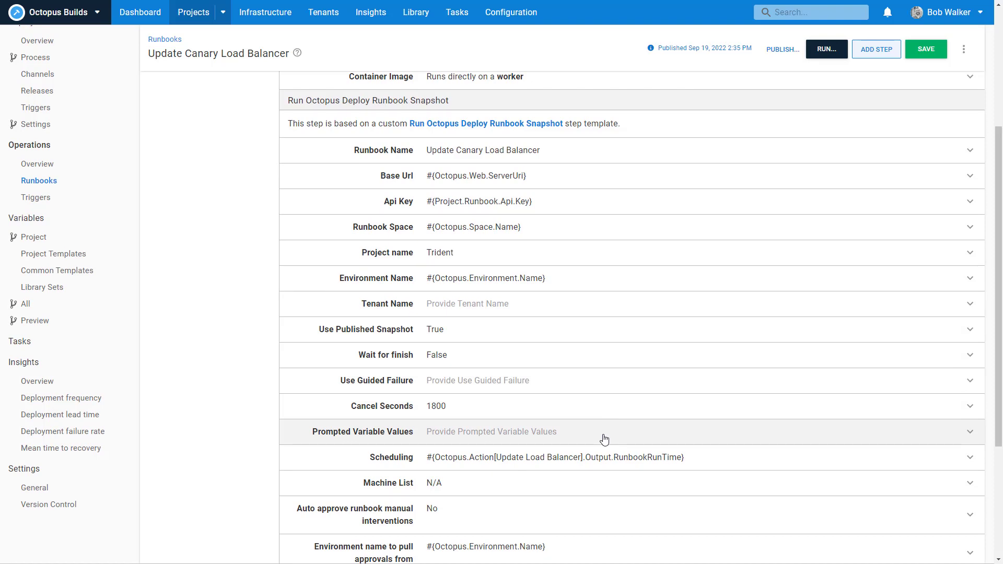
{"action": "scroll", "coordinate": [604, 440], "scroll_direction": "up", "scroll_amount": 4}
{"action": "scroll", "coordinate": [604, 439], "scroll_direction": "down", "scroll_amount": 4}
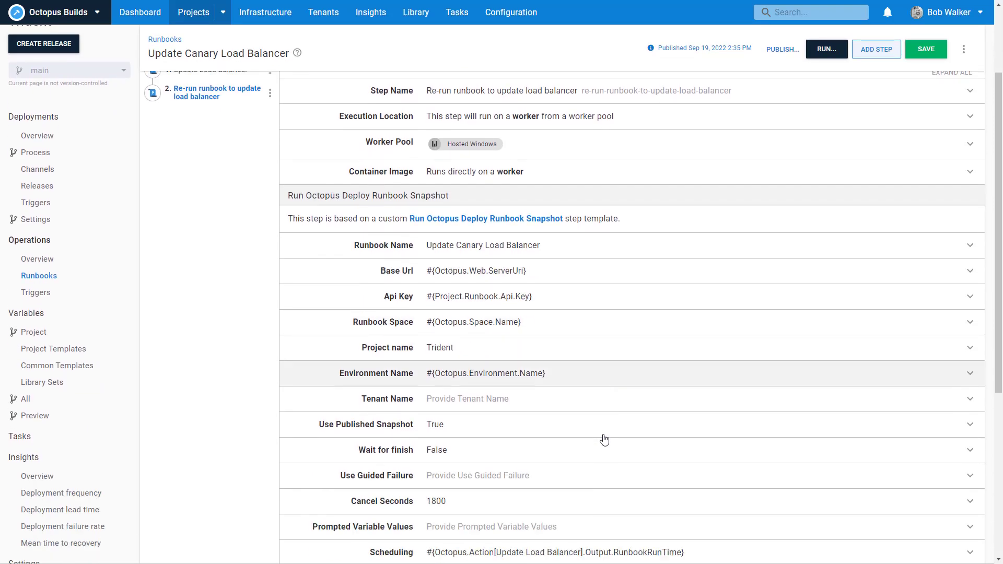
{"action": "left_click", "coordinate": [582, 435]}
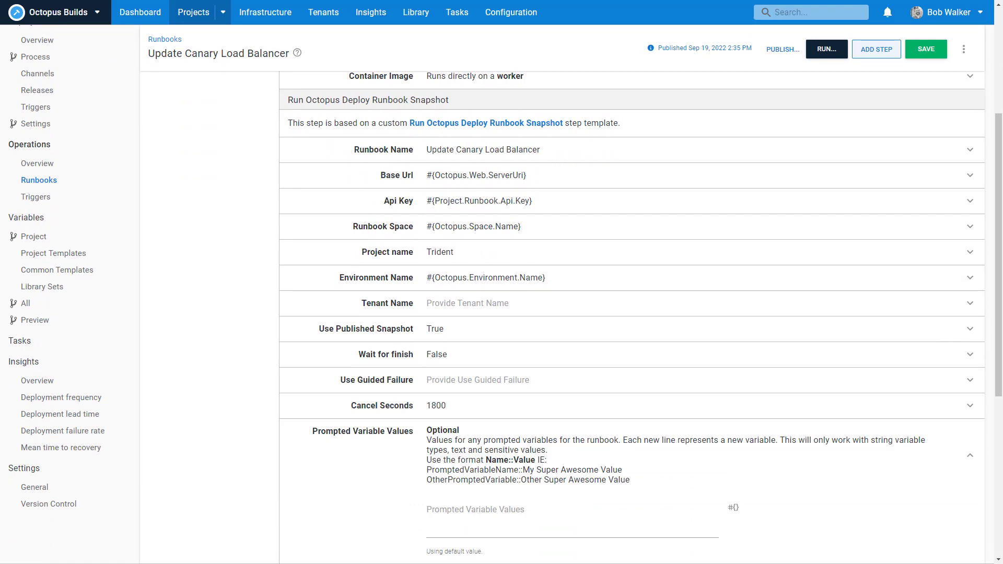
{"action": "left_click", "coordinate": [583, 524]}
{"action": "type", "text": "Project.Loadbalancer.Percent::#{Octopus.Action[Update Load Balancer].Output.PercentOfTraffic} Project.Loadbalancer.WaitInMinutes::#{Project.Loadbalancer.WaitInMinutes} Project.Loadbalancer.HostToUpdate::#{Project.Loadbalancer.HostToUpdate}"}
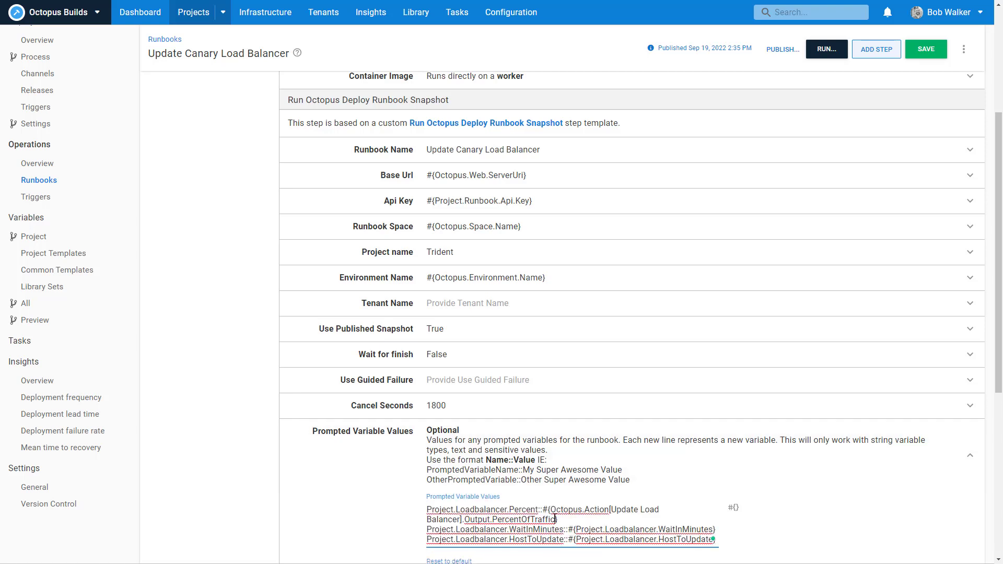
{"action": "left_click_drag", "start_coordinate": [555, 518], "coordinate": [552, 512]}
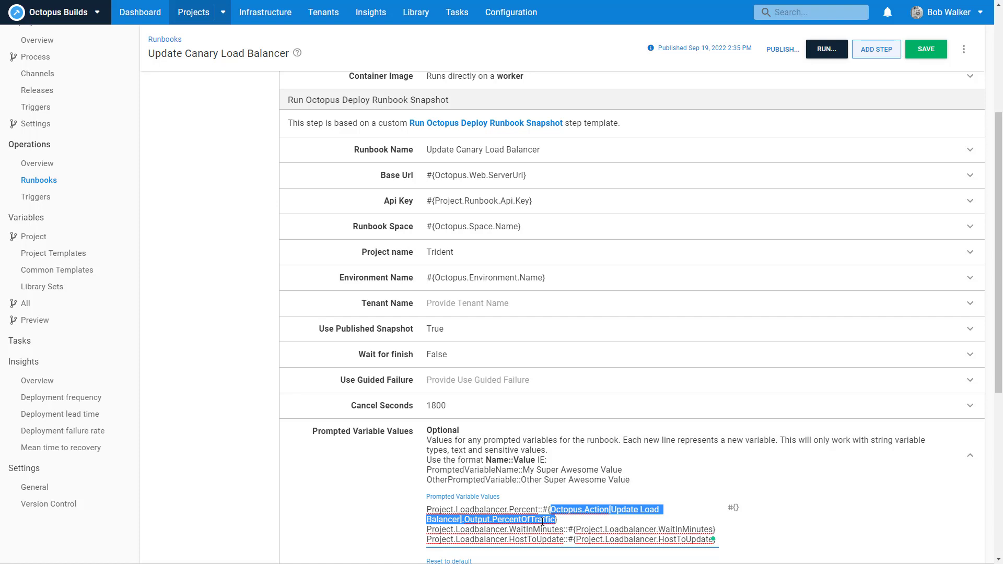
{"action": "left_click", "coordinate": [698, 529]}
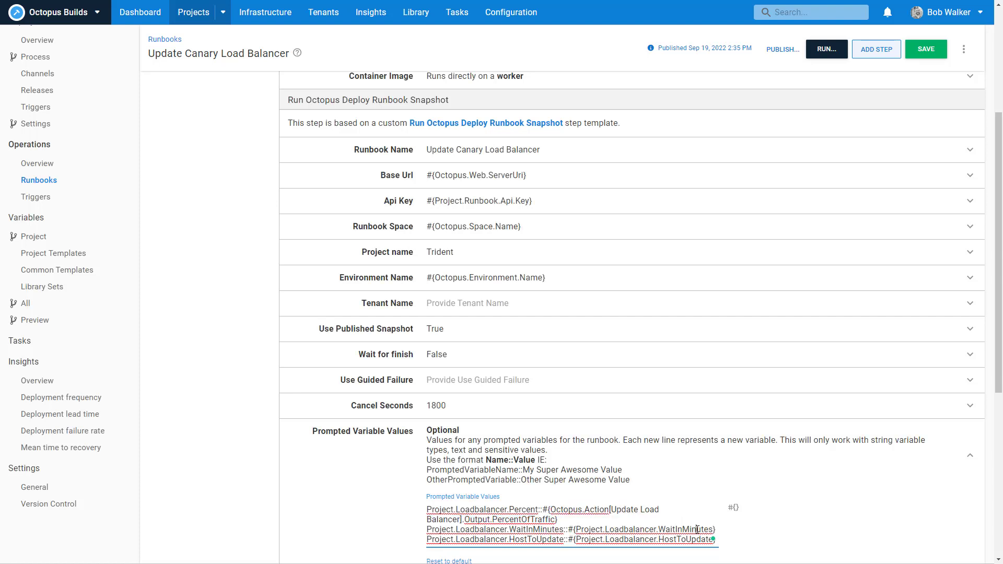
{"action": "left_click_drag", "start_coordinate": [715, 529], "coordinate": [756, 534]}
{"action": "left_click", "coordinate": [756, 534]}
Check the remaining settings of the re-run step and save the runbook process
{"action": "scroll", "coordinate": [757, 533], "scroll_direction": "down", "scroll_amount": 5}
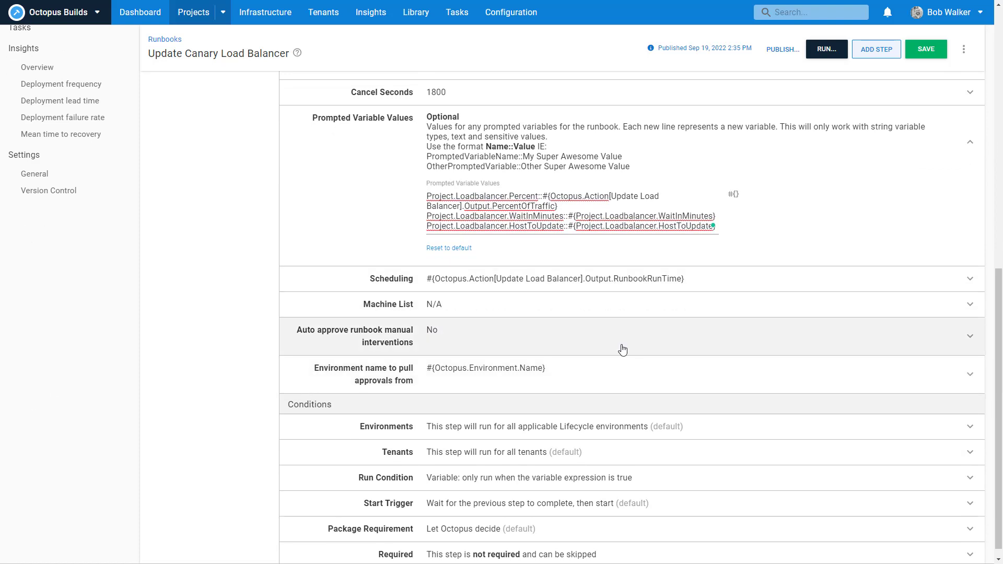
{"action": "scroll", "coordinate": [622, 347], "scroll_direction": "up", "scroll_amount": 10}
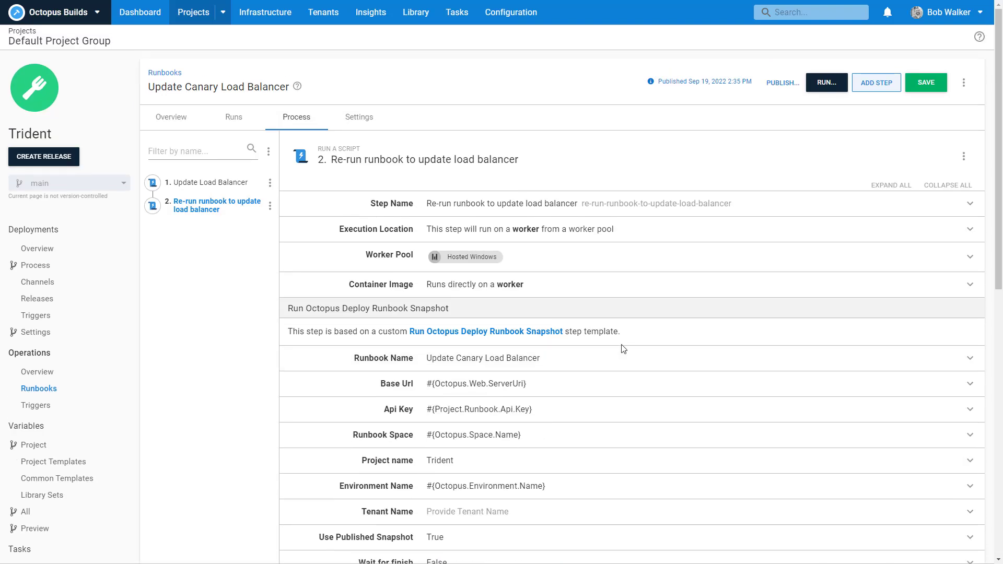
{"action": "scroll", "coordinate": [622, 349], "scroll_direction": "down", "scroll_amount": 6}
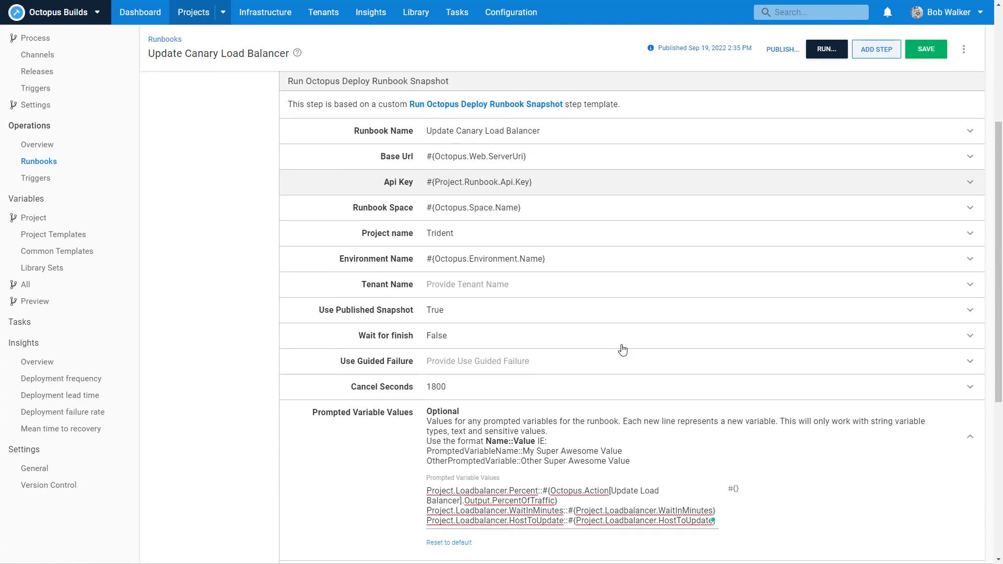
{"action": "scroll", "coordinate": [623, 349], "scroll_direction": "up", "scroll_amount": 8}
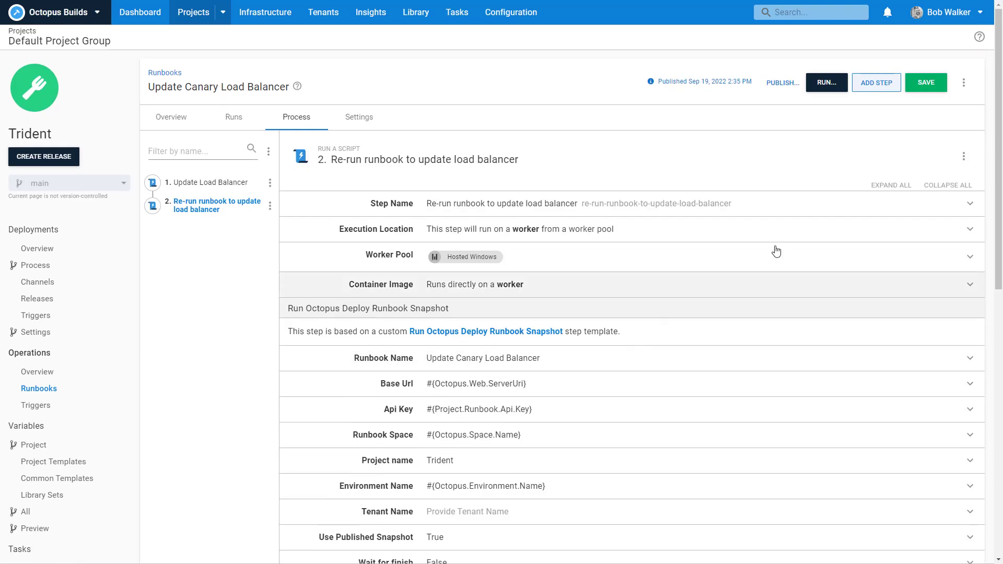
{"action": "left_click", "coordinate": [928, 85]}
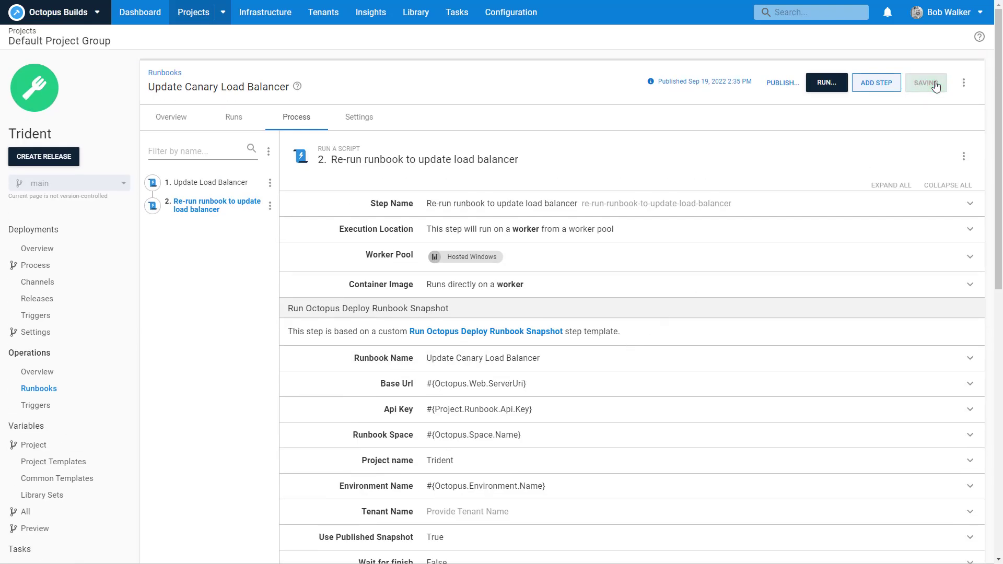
Publish the Update Canary Load Balancer runbook and run it on Staging - Blue with Project.Loadbalancer.HostToUpdate set to Testing Host
{"action": "left_click", "coordinate": [780, 84]}
{"action": "left_click", "coordinate": [832, 85]}
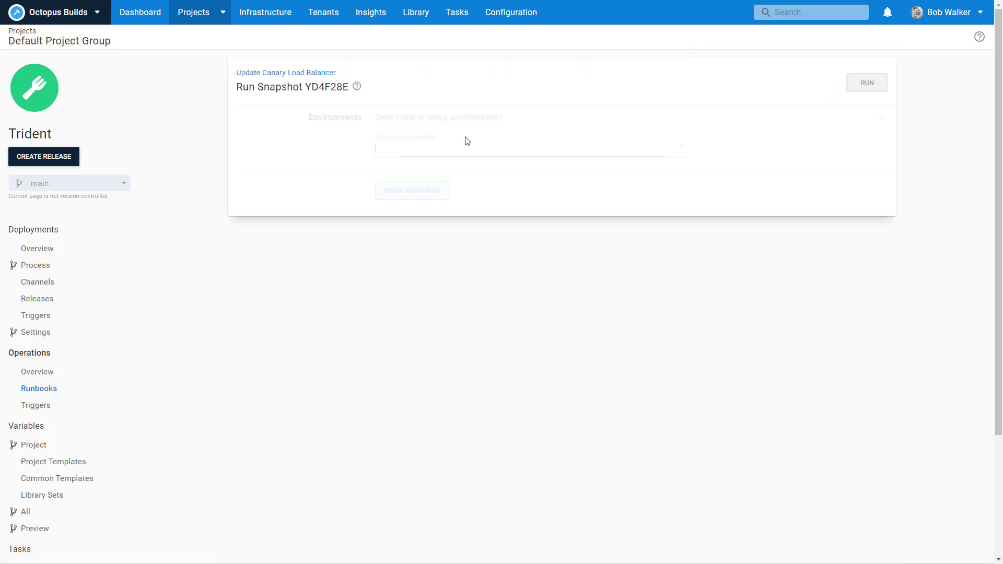
{"action": "left_click", "coordinate": [461, 144]}
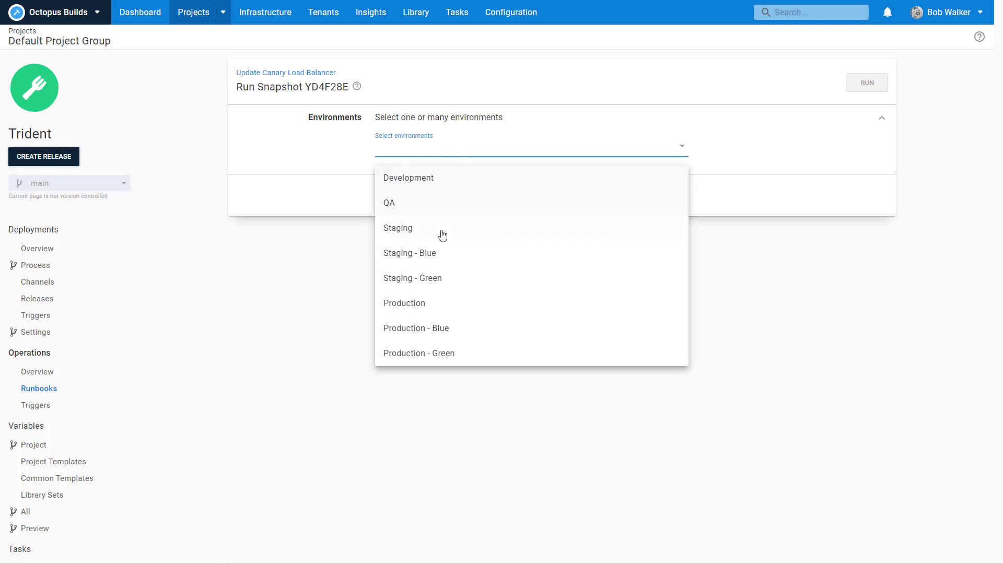
{"action": "left_click", "coordinate": [443, 254]}
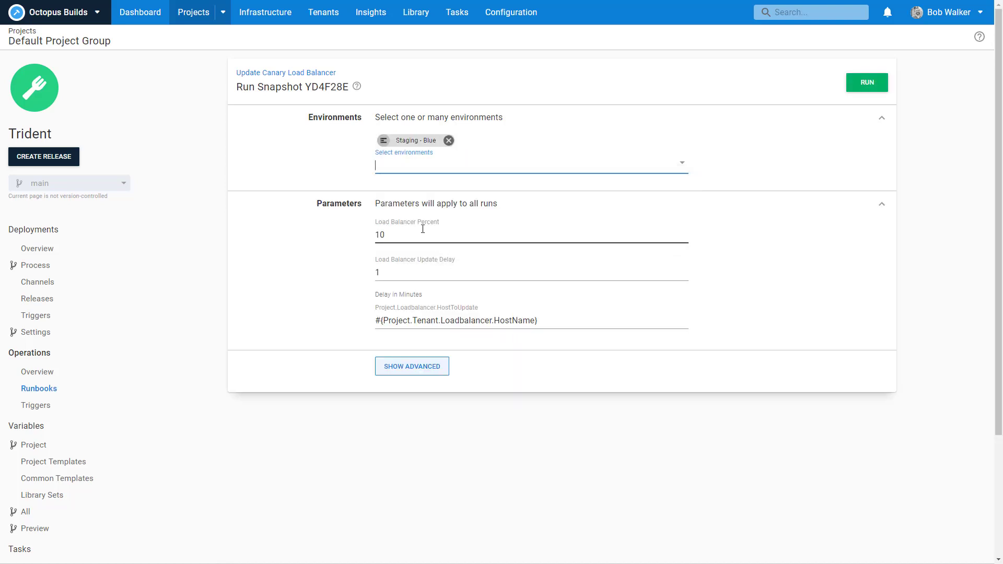
{"action": "left_click_drag", "start_coordinate": [539, 319], "coordinate": [366, 318]}
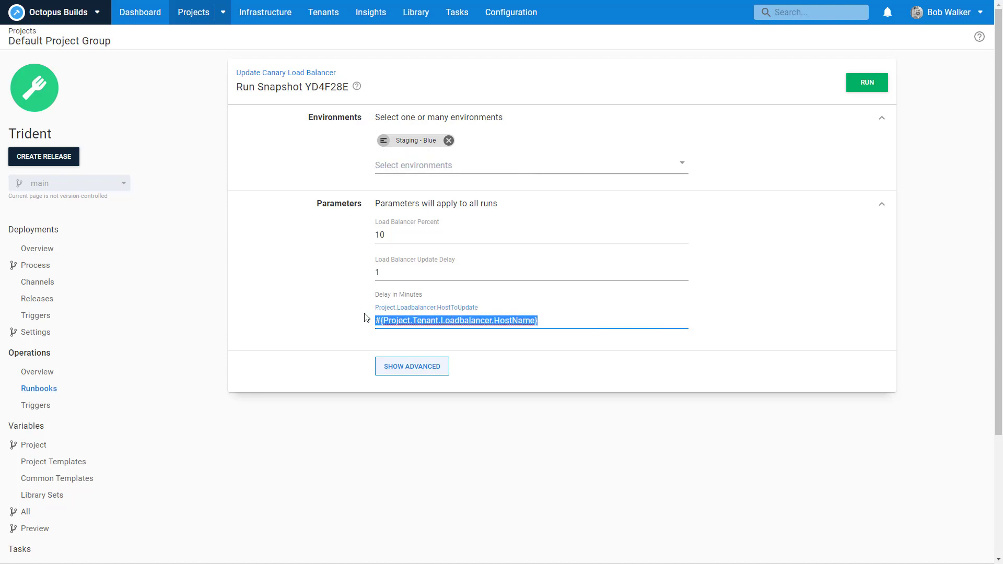
{"action": "type", "text": "Testing Host"}
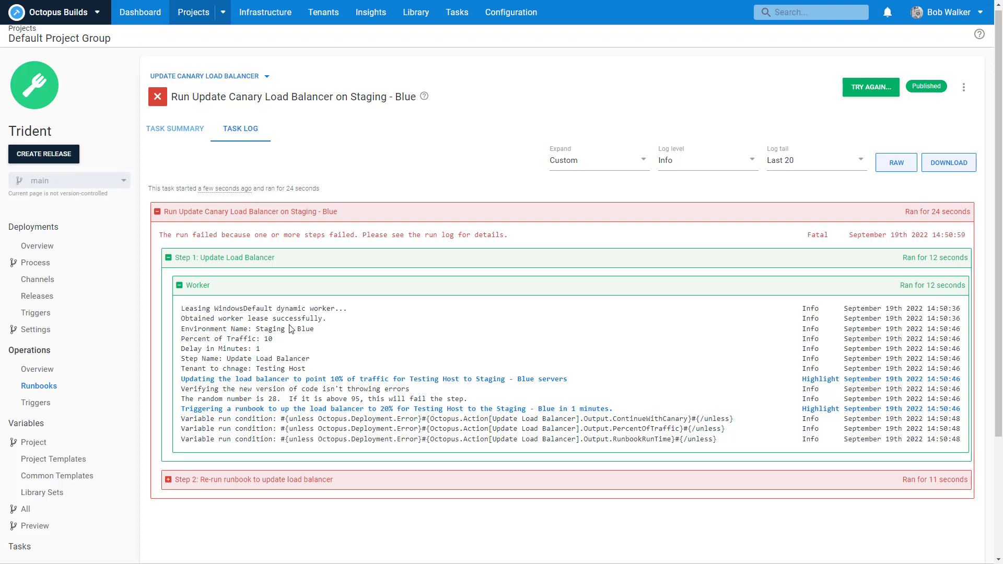
Examine the worker log of the re-run step in the Update Canary Load Balancer run on Staging - Blue
{"action": "left_click", "coordinate": [337, 480]}
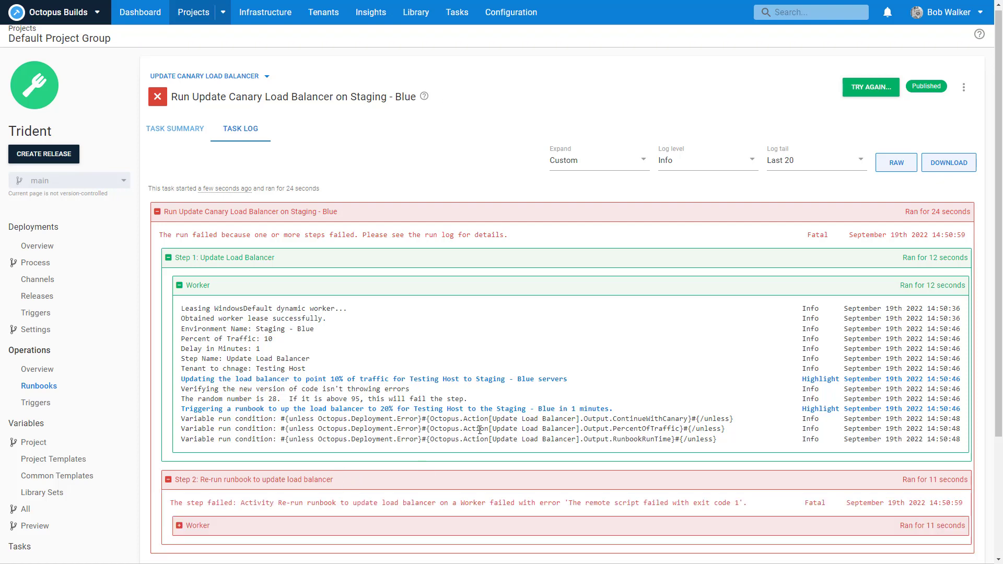
{"action": "scroll", "coordinate": [485, 380], "scroll_direction": "down", "scroll_amount": 3}
{"action": "left_click", "coordinate": [446, 364]}
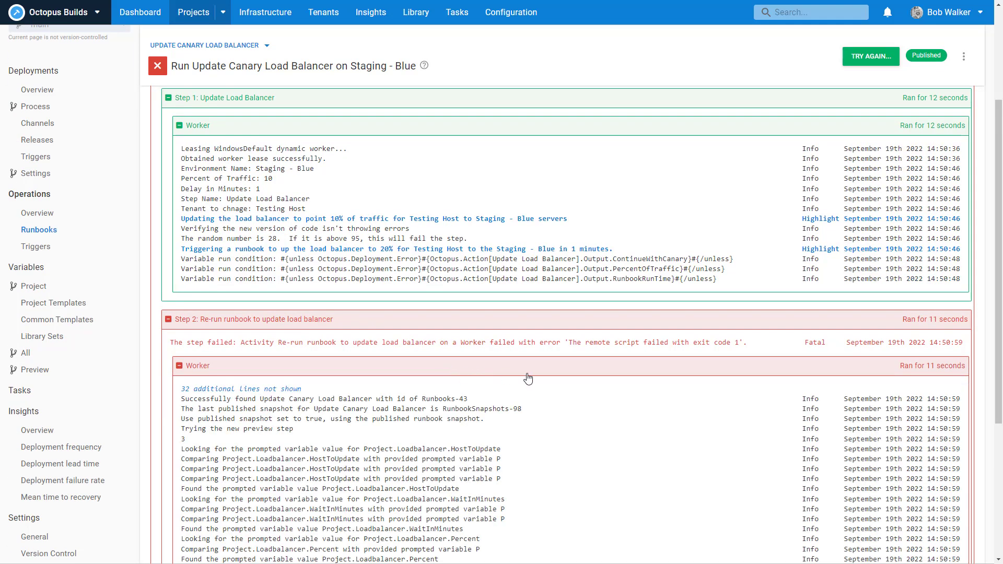
{"action": "scroll", "coordinate": [530, 377], "scroll_direction": "down", "scroll_amount": 4}
{"action": "scroll", "coordinate": [535, 376], "scroll_direction": "down", "scroll_amount": 1}
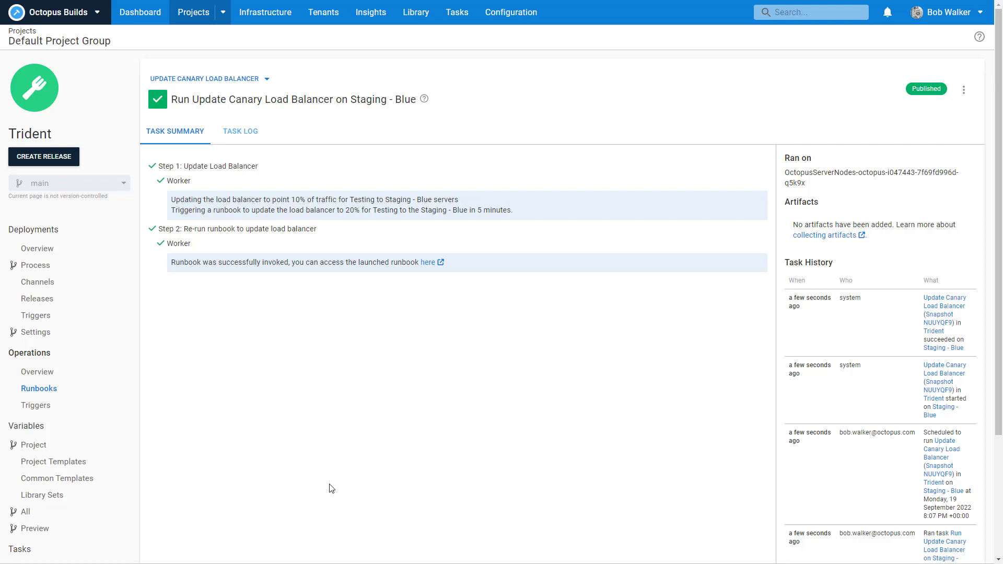
{"action": "left_click", "coordinate": [78, 447]}
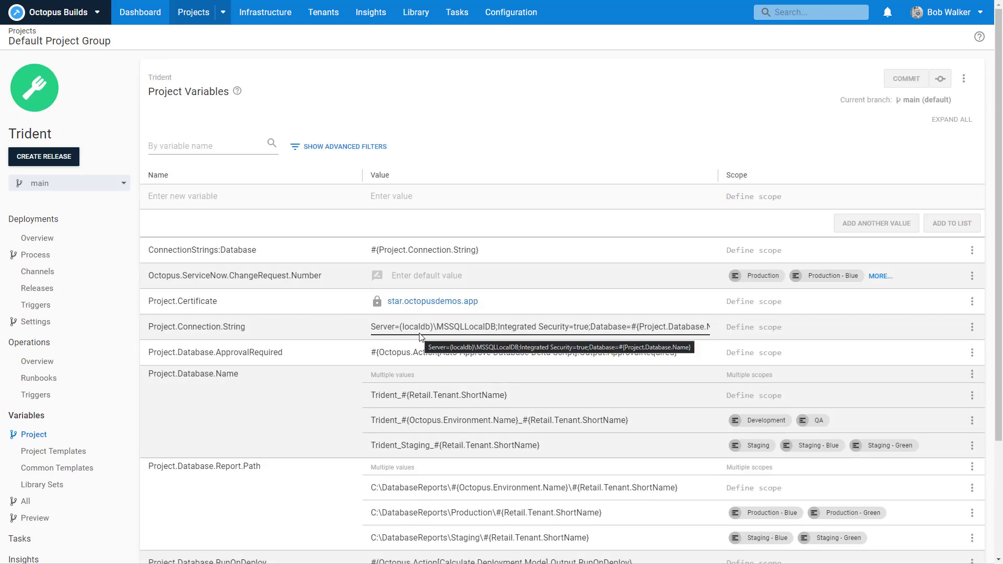
{"action": "scroll", "coordinate": [513, 315], "scroll_direction": "down", "scroll_amount": 3}
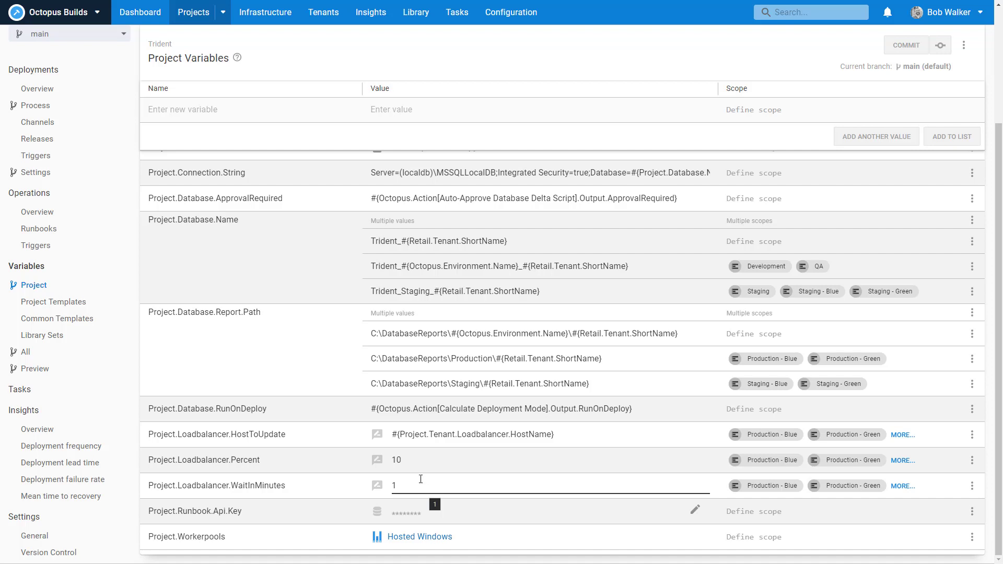
{"action": "double_click", "coordinate": [393, 485]}
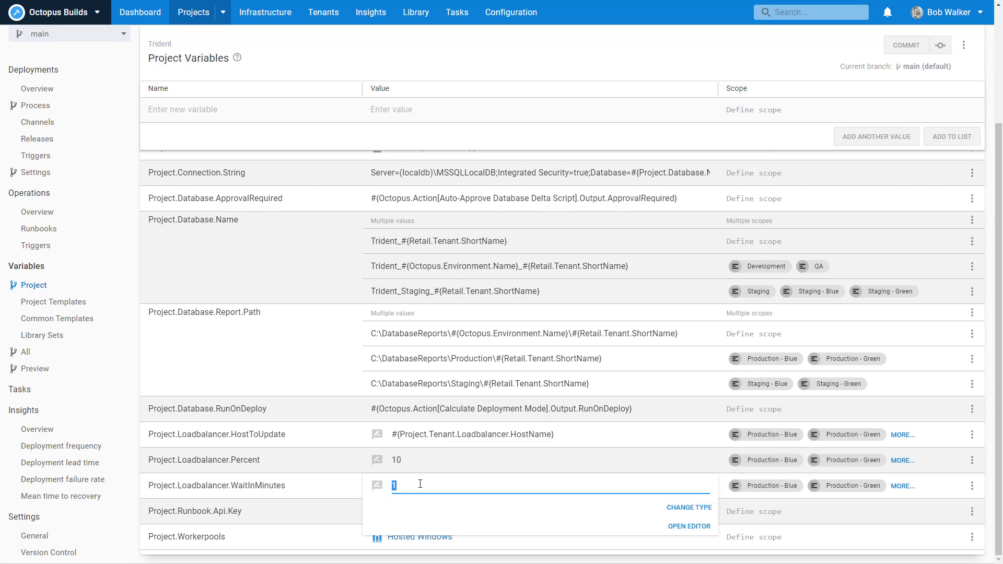
{"action": "type", "text": "5"}
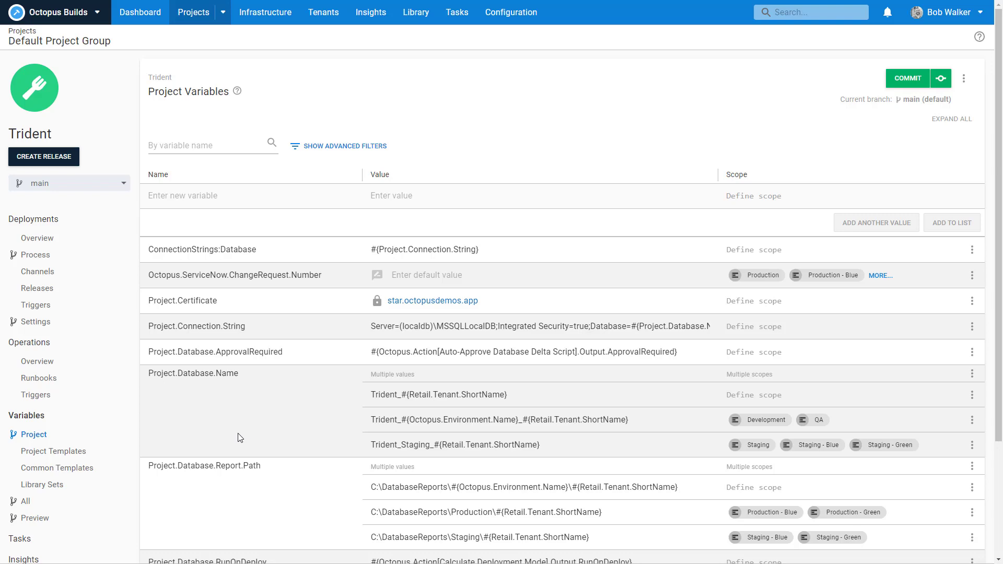
{"action": "left_click", "coordinate": [73, 385]}
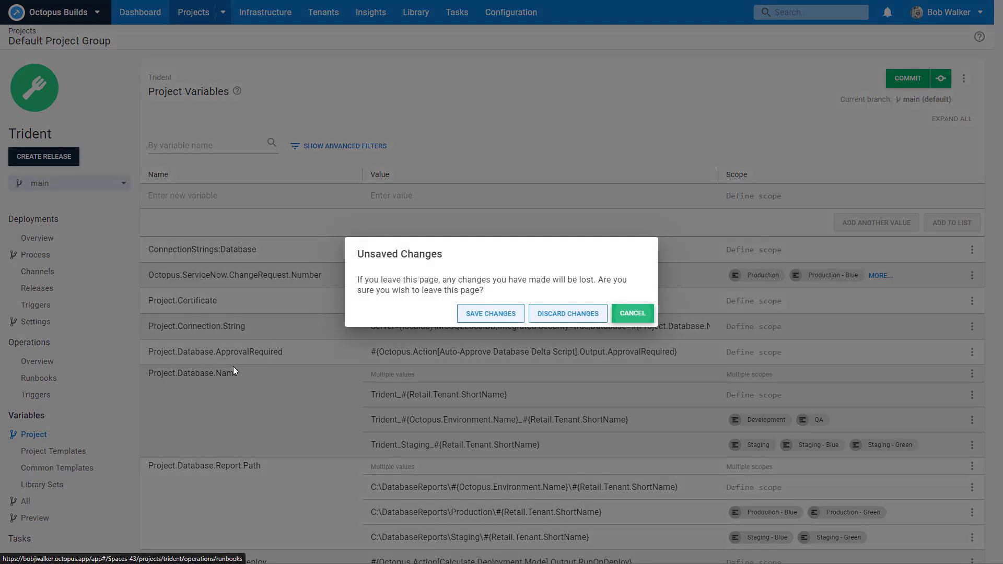
{"action": "left_click", "coordinate": [566, 317]}
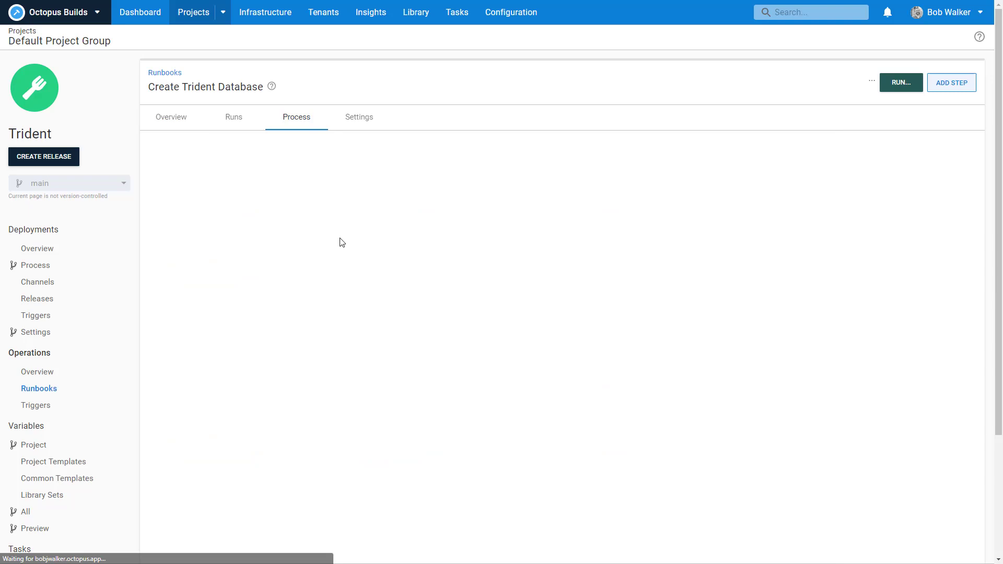
Clone the Notify when database creation fails step from the Create Trident Database runbook into Update Canary Load Balancer
{"action": "left_click", "coordinate": [268, 269]}
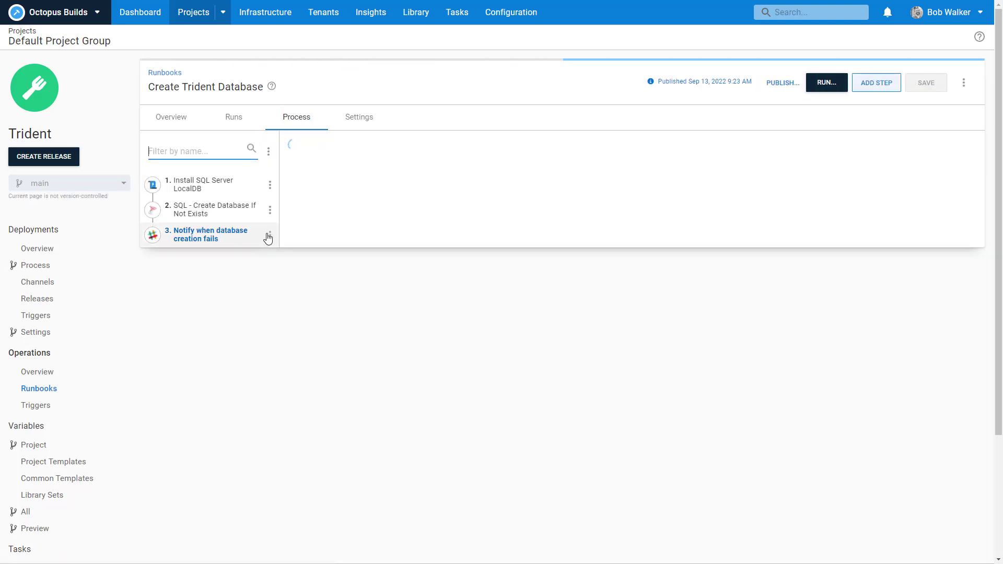
{"action": "left_click", "coordinate": [269, 236]}
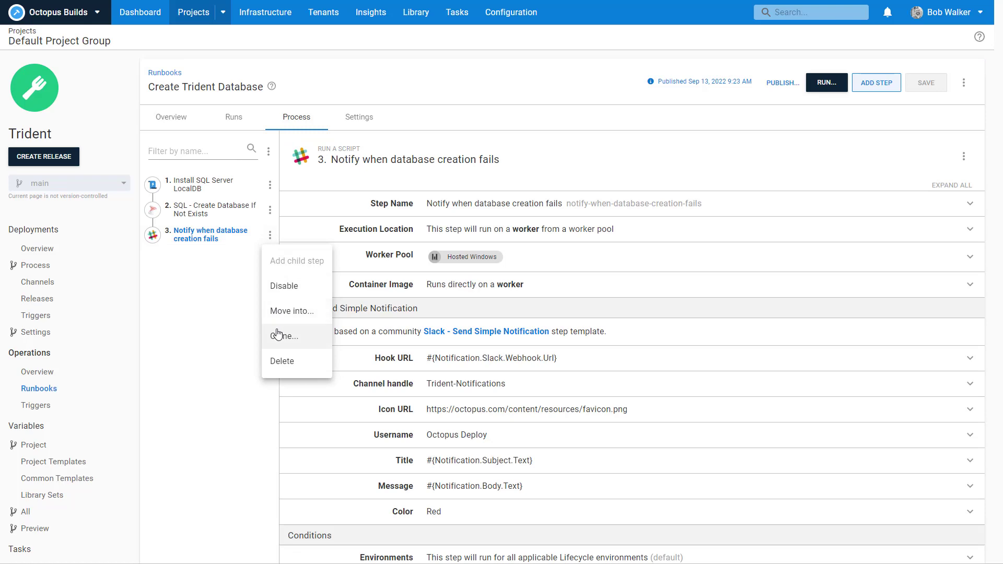
{"action": "left_click", "coordinate": [277, 334]}
{"action": "left_click", "coordinate": [475, 321]}
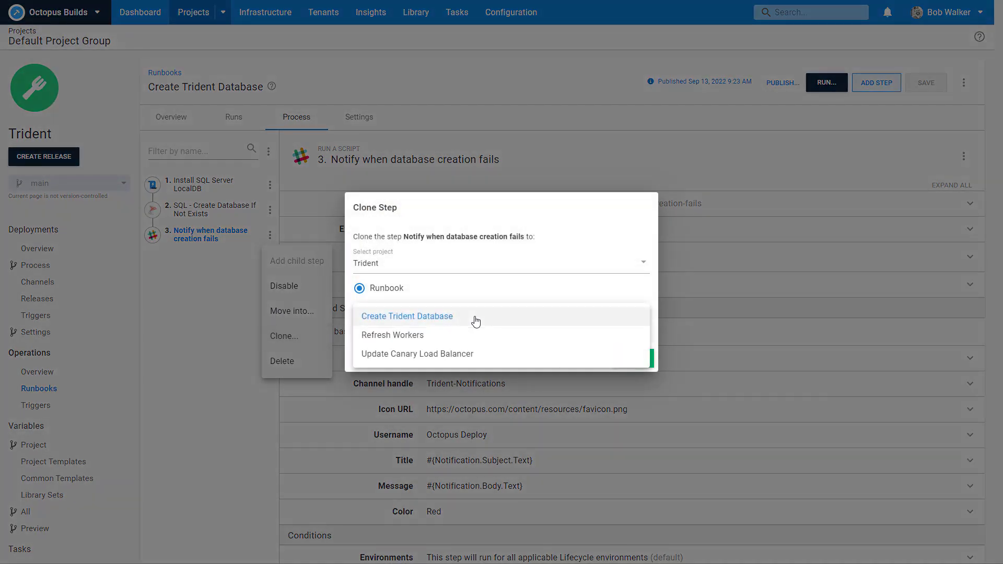
{"action": "left_click", "coordinate": [465, 352]}
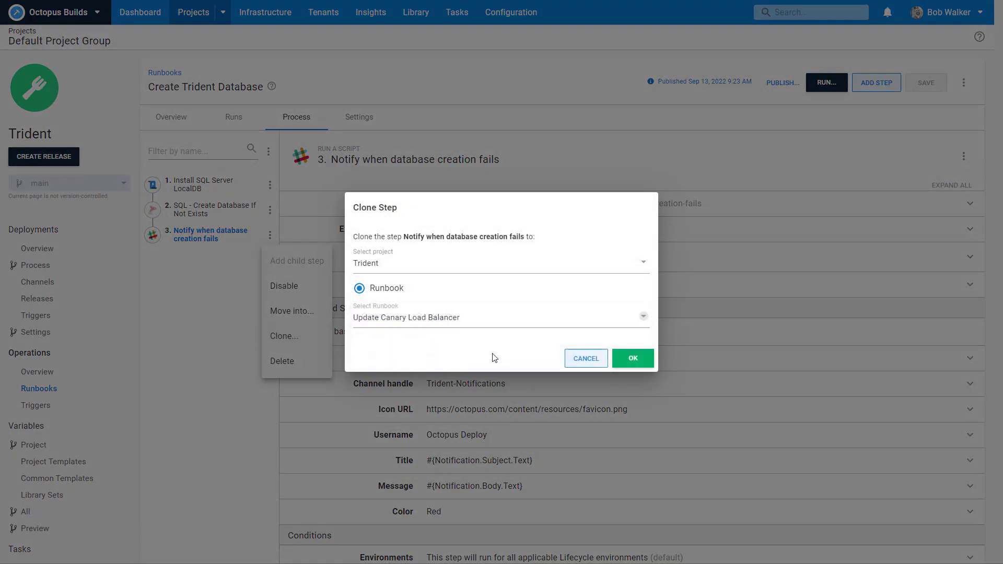
{"action": "left_click", "coordinate": [626, 355]}
{"action": "left_click", "coordinate": [635, 347]}
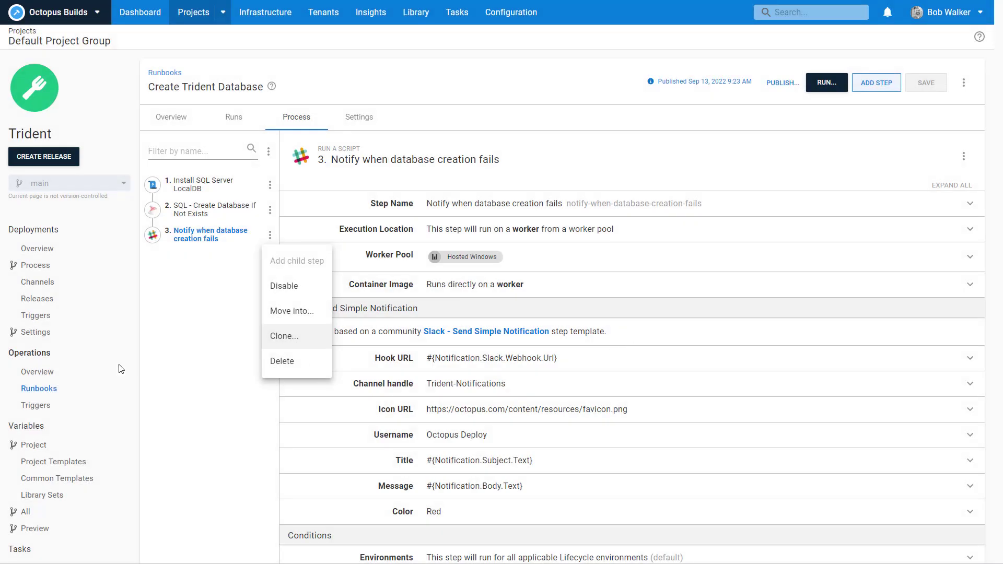
In the Update Canary Load Balancer runbook, rename the cloned notification step to "Notify when update load balancer fails"
{"action": "left_click", "coordinate": [54, 391]}
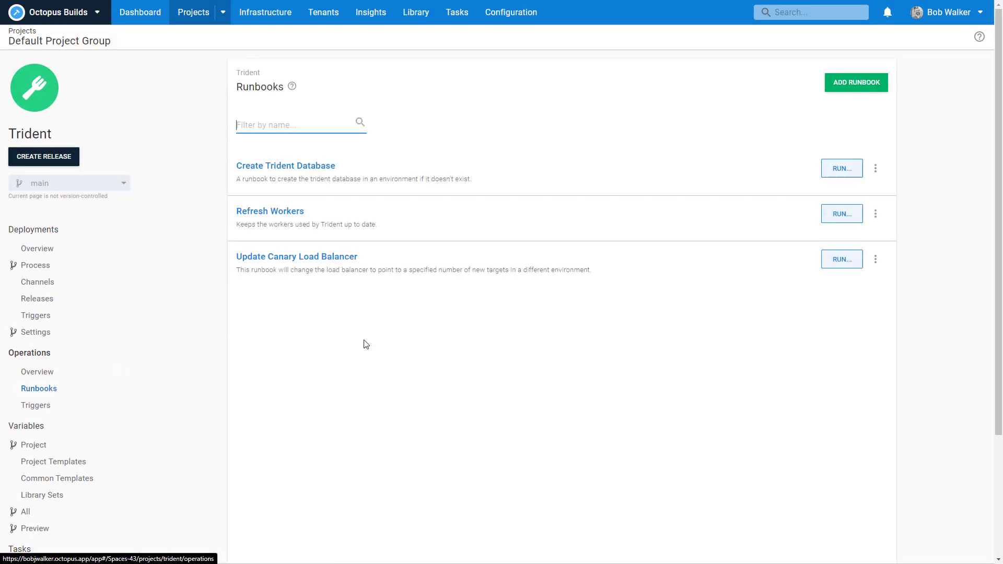
{"action": "left_click", "coordinate": [367, 275]}
{"action": "left_click", "coordinate": [309, 120]}
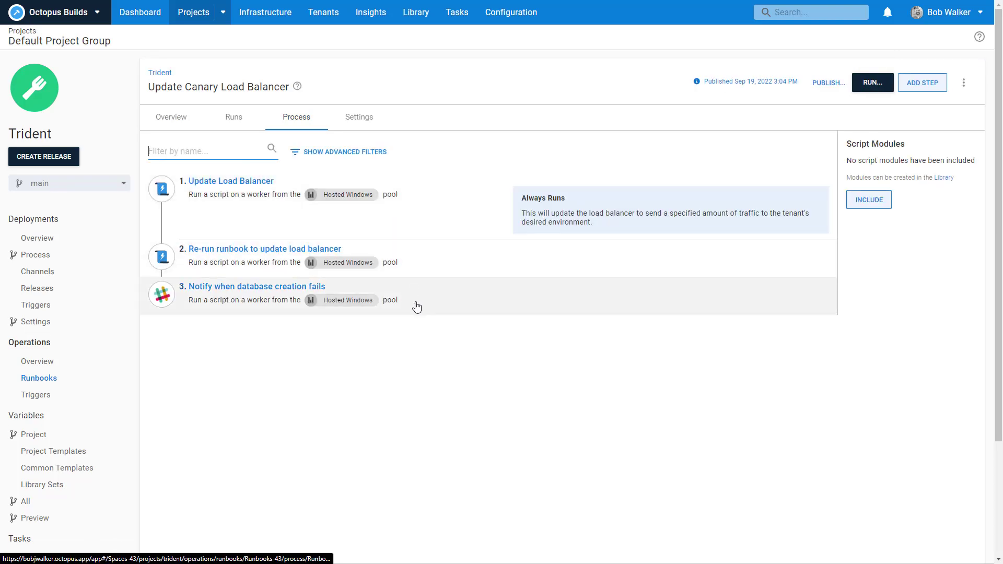
{"action": "left_click", "coordinate": [414, 305]}
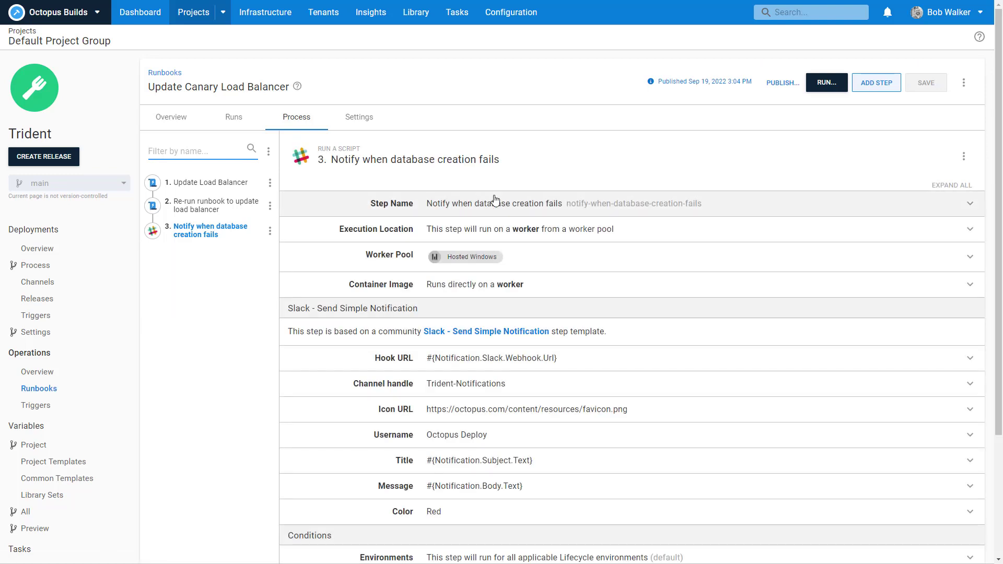
{"action": "left_click", "coordinate": [495, 203]}
{"action": "left_click_drag", "start_coordinate": [562, 234], "coordinate": [474, 238]}
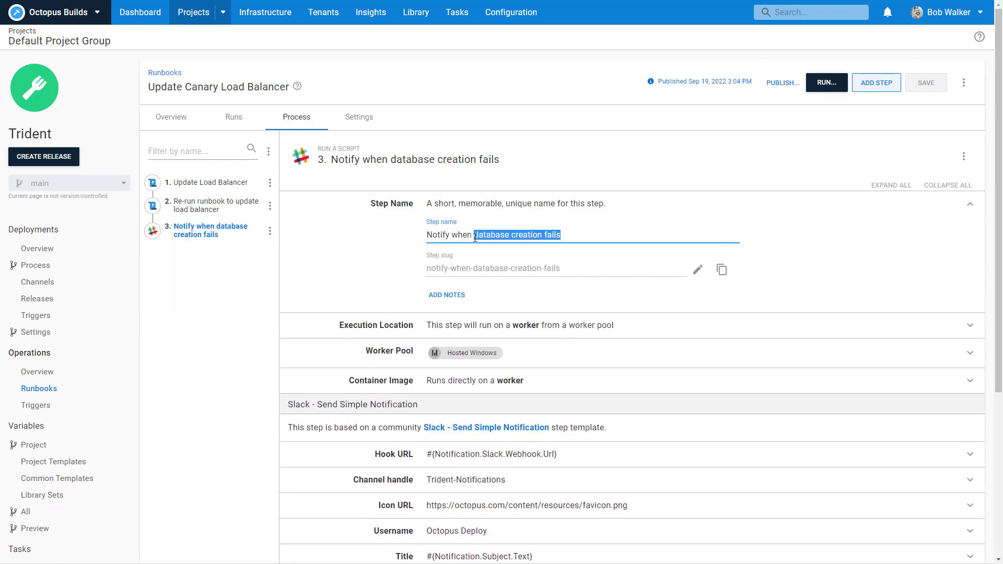
{"action": "type", "text": "update "}
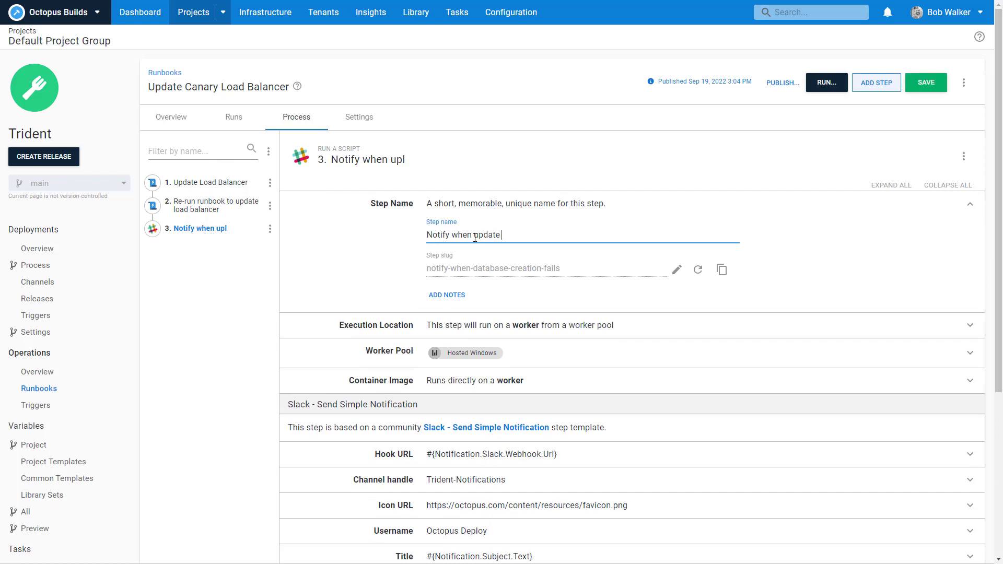
{"action": "type", "text": "load balancer"}
{"action": "type", "text": "fails"}
Save the runbook process and publish a new snapshot of Update Canary Load Balancer
{"action": "left_click", "coordinate": [927, 84]}
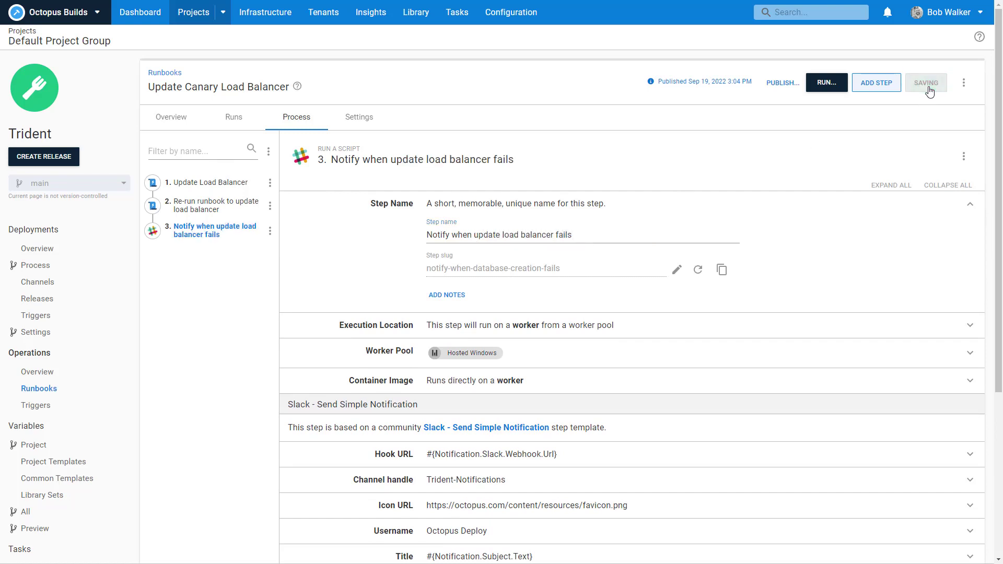
{"action": "left_click", "coordinate": [783, 84]}
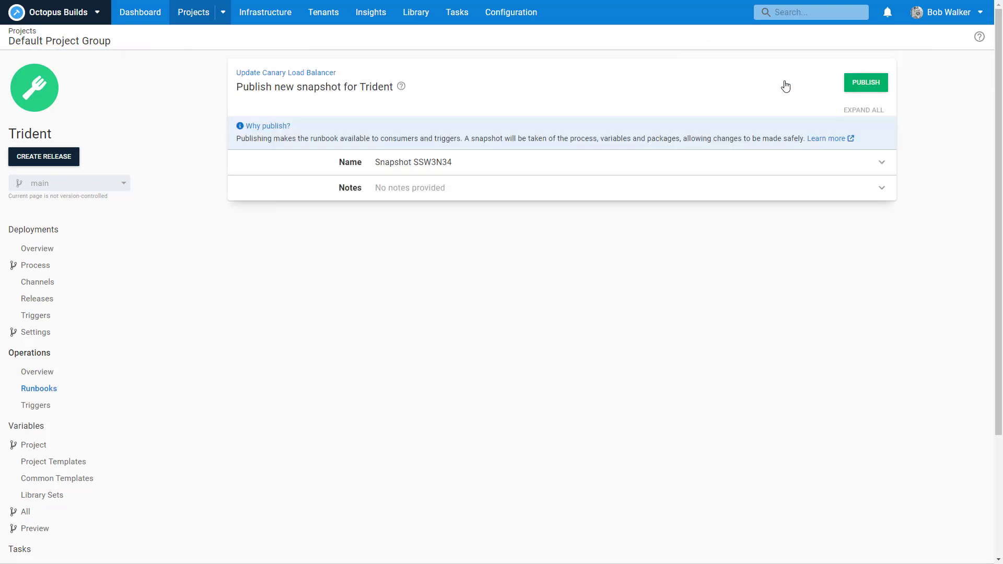
{"action": "left_click", "coordinate": [849, 82]}
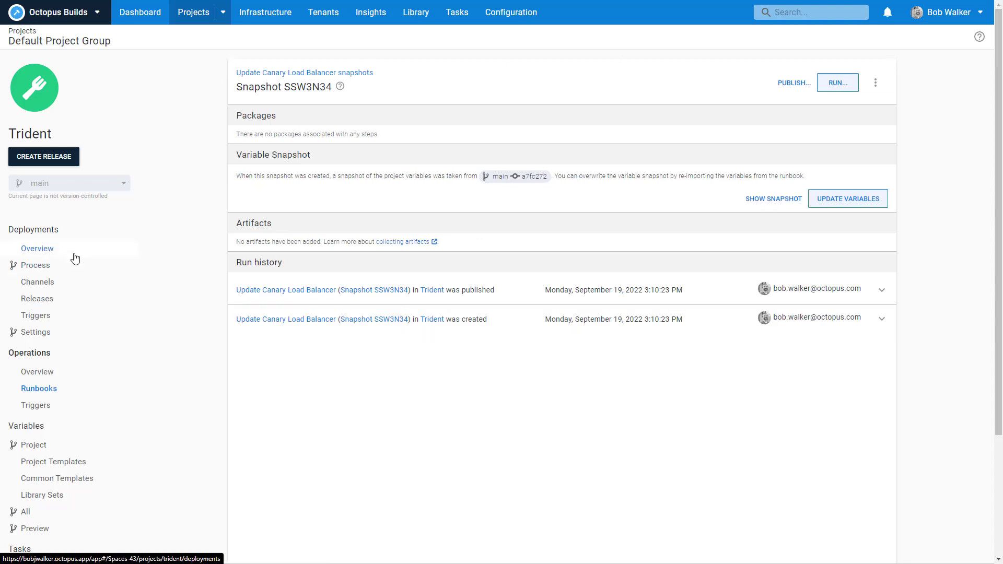
Review the Update Load Balancer step's PowerShell script in the Update Canary Load Balancer runbook, and open the re-run step's settings
{"action": "left_click", "coordinate": [66, 385]}
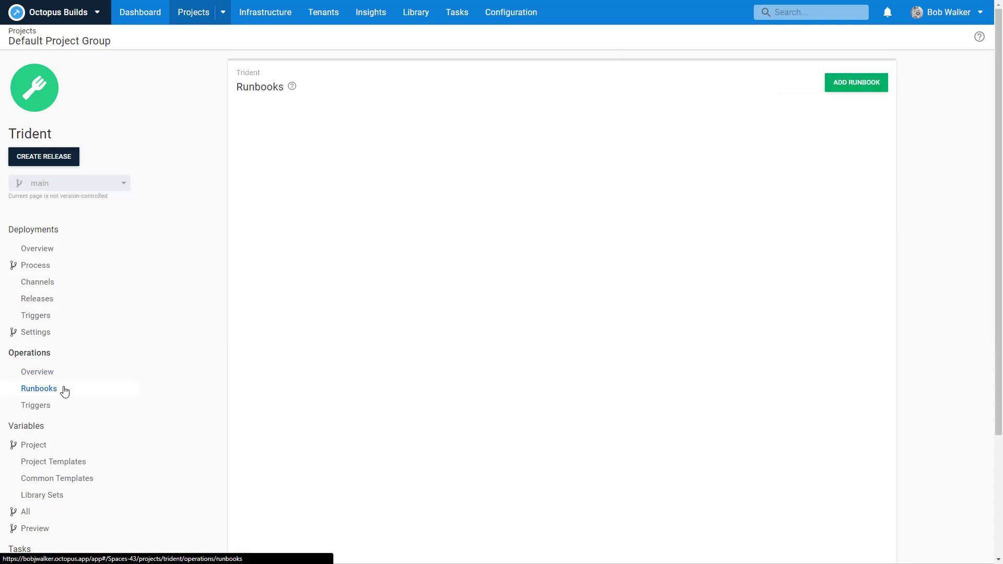
{"action": "left_click", "coordinate": [303, 256]}
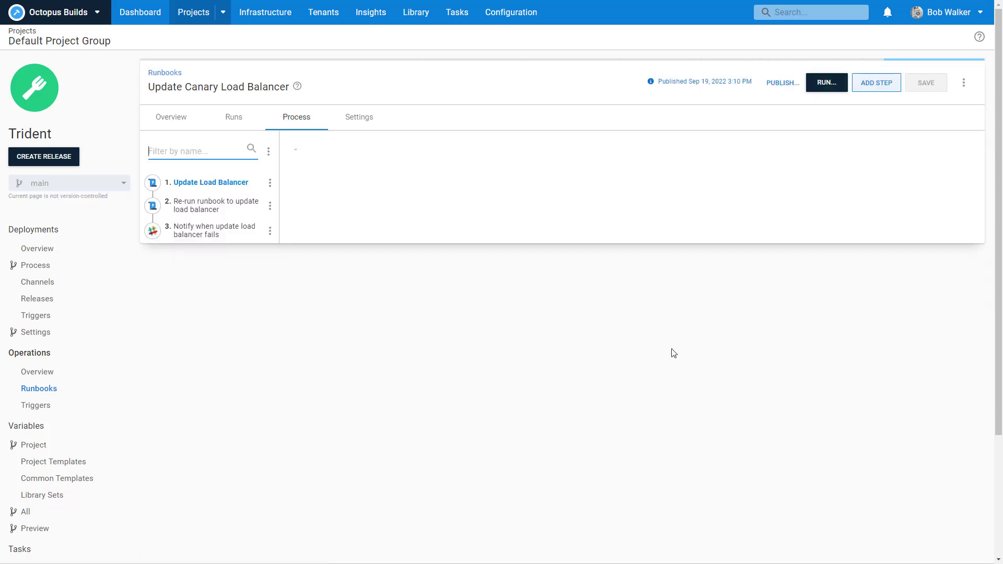
{"action": "scroll", "coordinate": [450, 527], "scroll_direction": "down", "scroll_amount": 2}
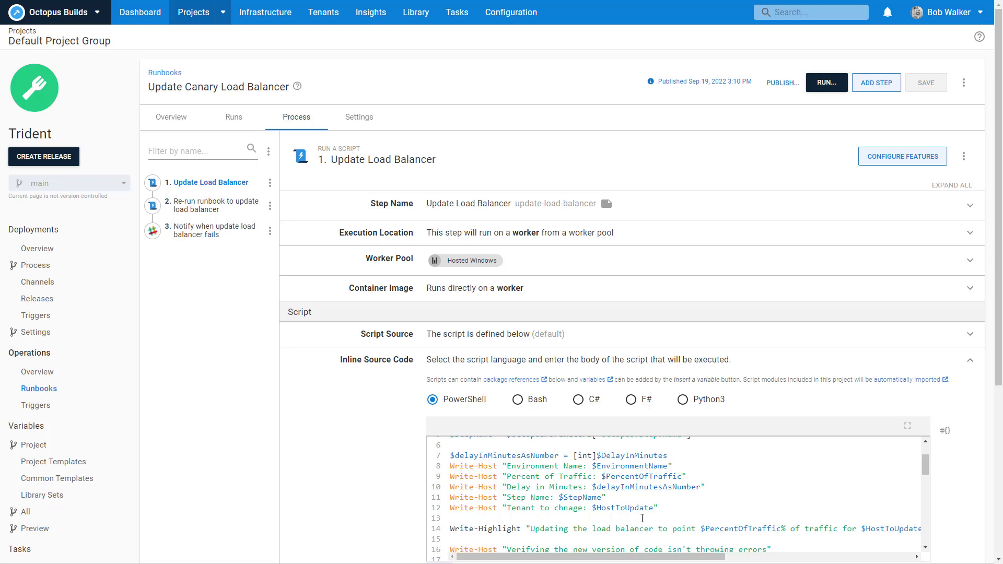
{"action": "scroll", "coordinate": [642, 518], "scroll_direction": "down", "scroll_amount": 2}
{"action": "scroll", "coordinate": [642, 518], "scroll_direction": "up", "scroll_amount": 3}
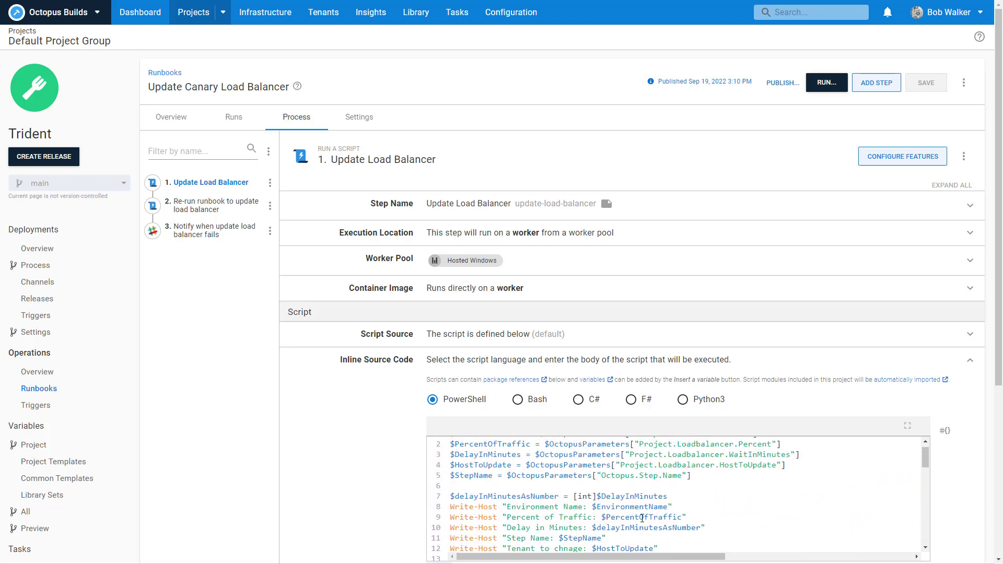
{"action": "scroll", "coordinate": [642, 518], "scroll_direction": "down", "scroll_amount": 3}
{"action": "scroll", "coordinate": [642, 518], "scroll_direction": "down", "scroll_amount": 5}
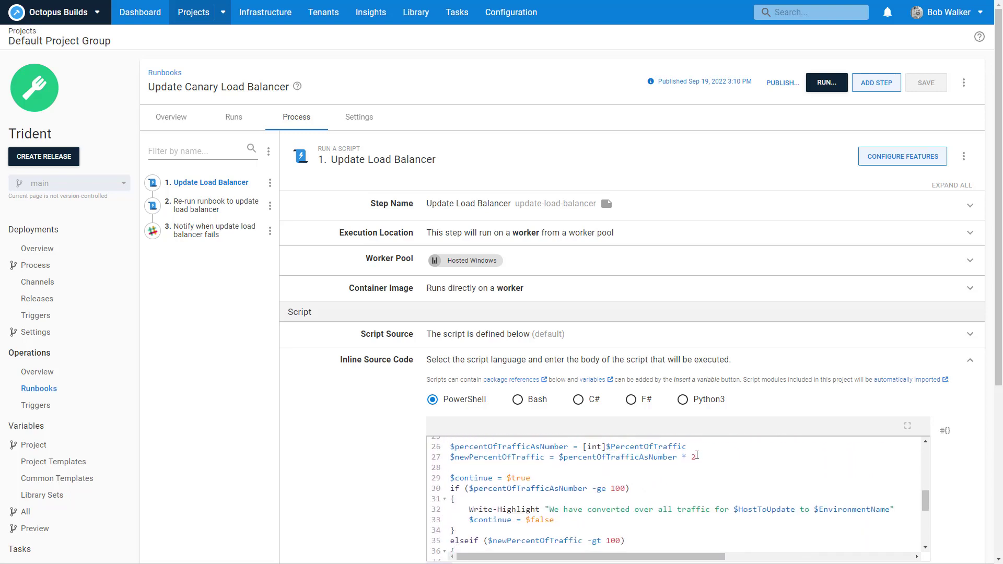
{"action": "left_click", "coordinate": [582, 444]}
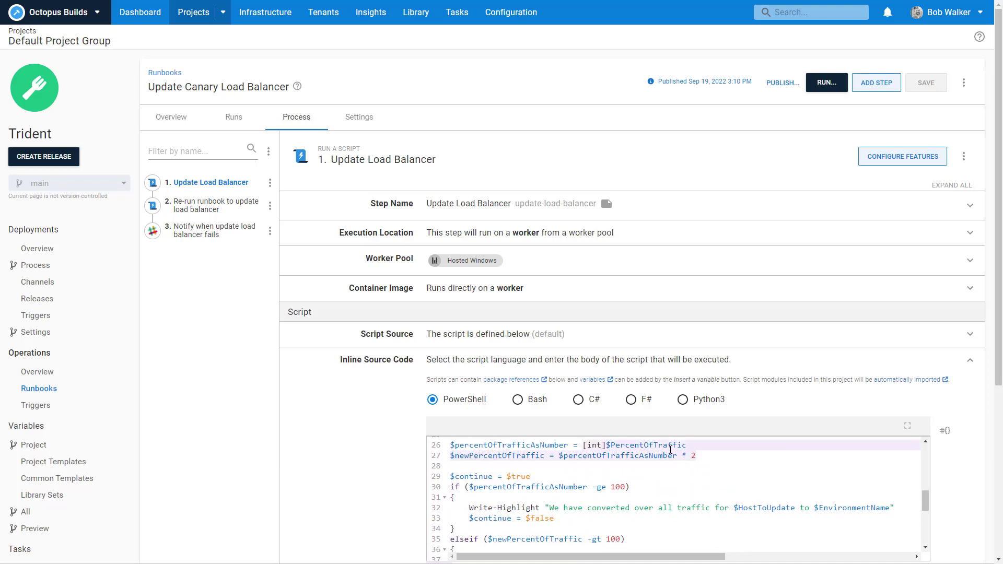
{"action": "scroll", "coordinate": [669, 449], "scroll_direction": "down", "scroll_amount": 5}
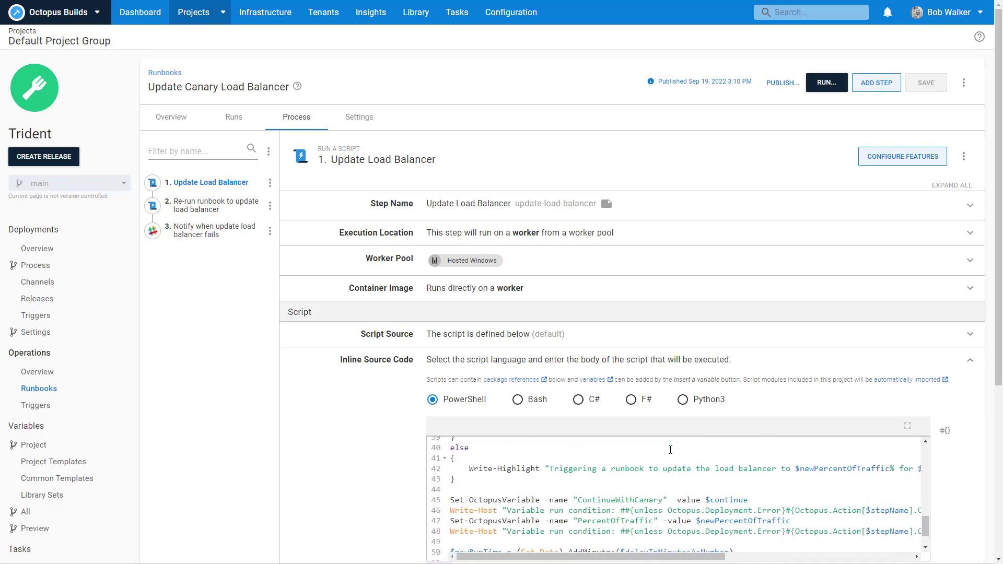
{"action": "left_click", "coordinate": [193, 207]}
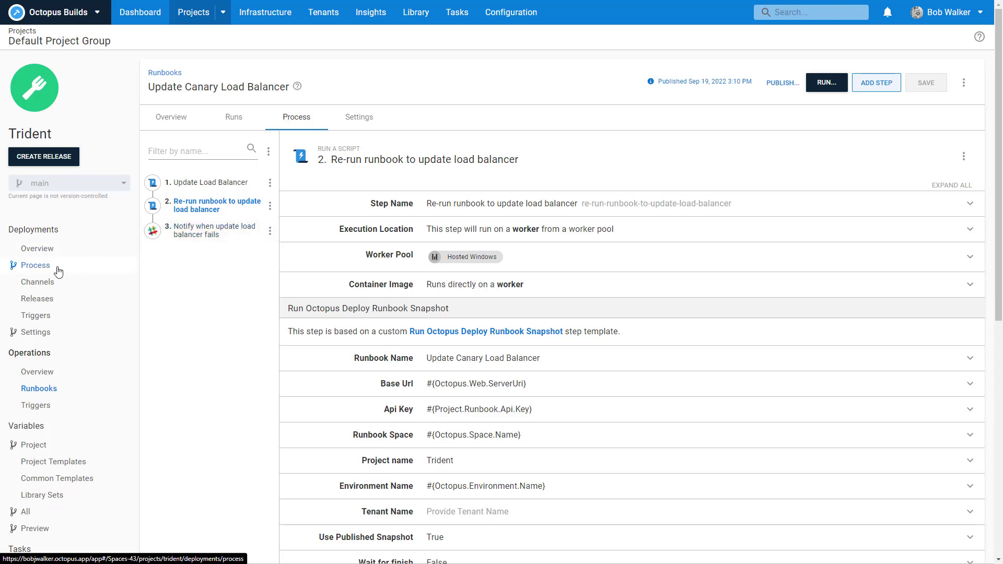
Review the Trident project's deployment process, including the Call the Canary Deployment Runbook step
{"action": "left_click", "coordinate": [35, 266]}
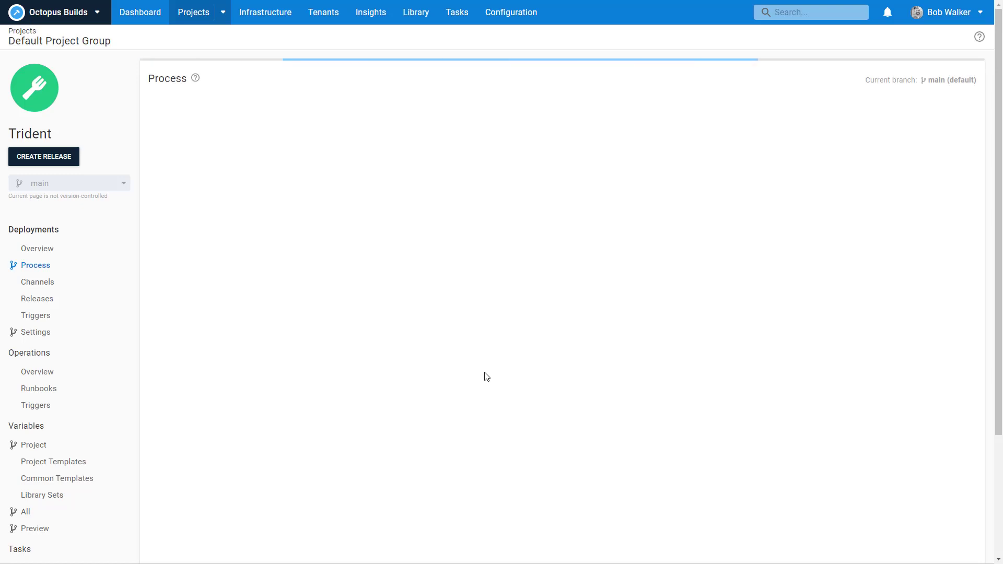
{"action": "scroll", "coordinate": [486, 376], "scroll_direction": "down", "scroll_amount": 6}
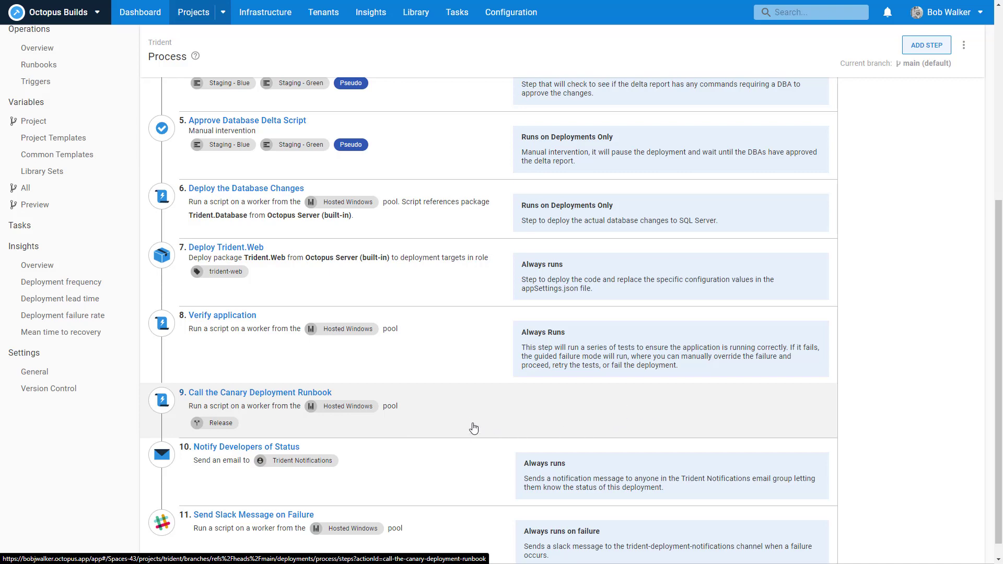
{"action": "scroll", "coordinate": [473, 428], "scroll_direction": "up", "scroll_amount": 6}
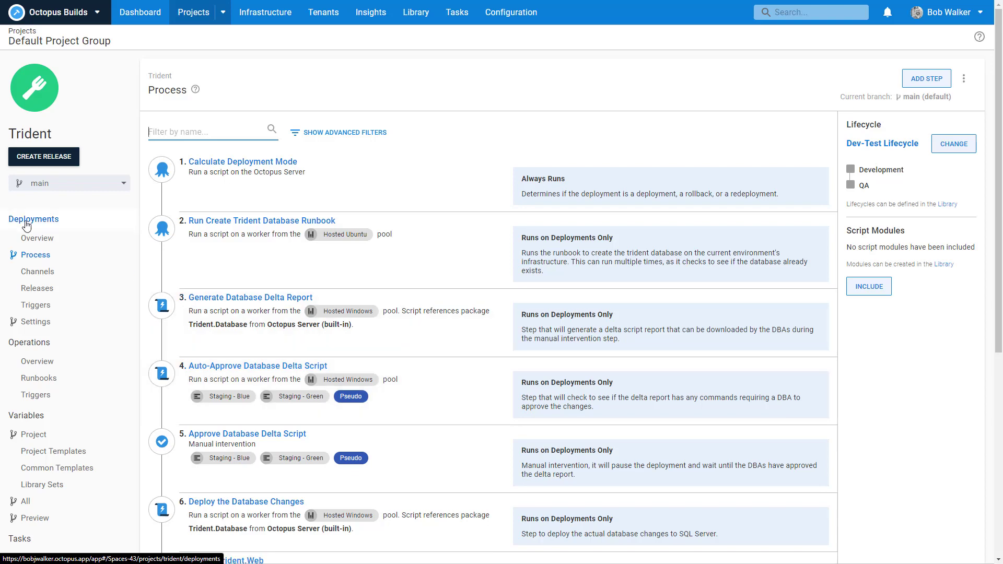
Show the Trident deployments overview with releases grouped by channel
{"action": "left_click", "coordinate": [36, 238]}
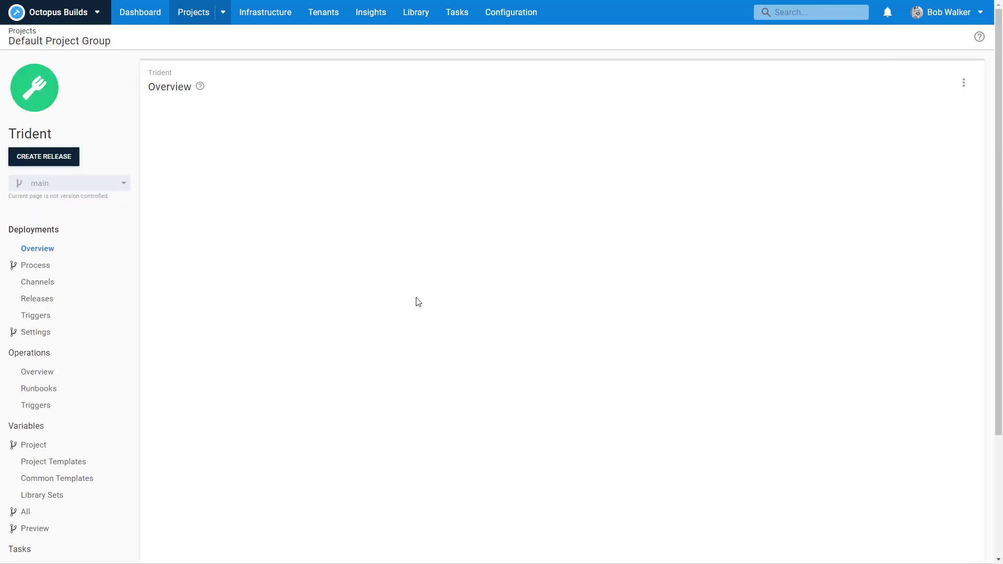
{"action": "left_click", "coordinate": [347, 125]}
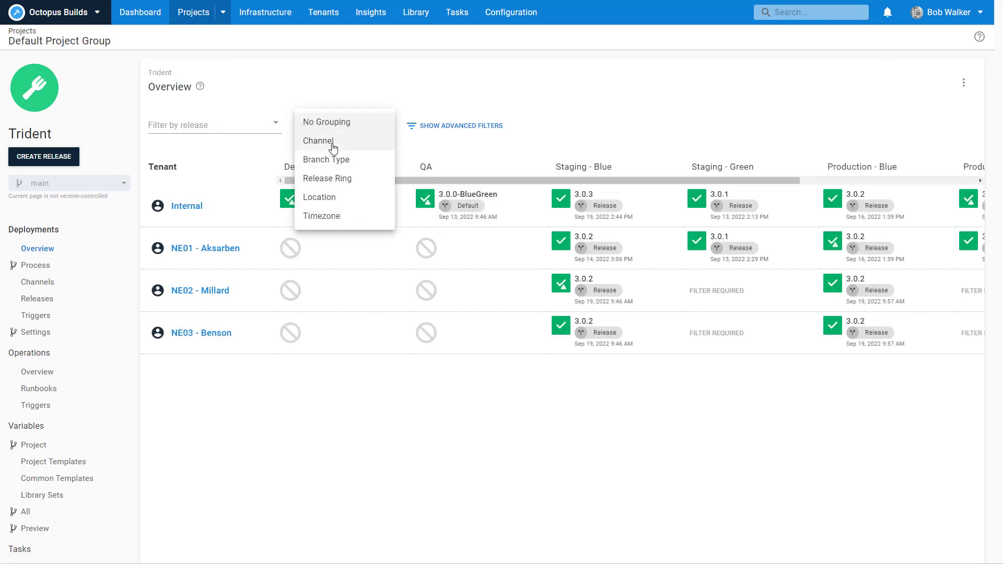
{"action": "left_click", "coordinate": [333, 146]}
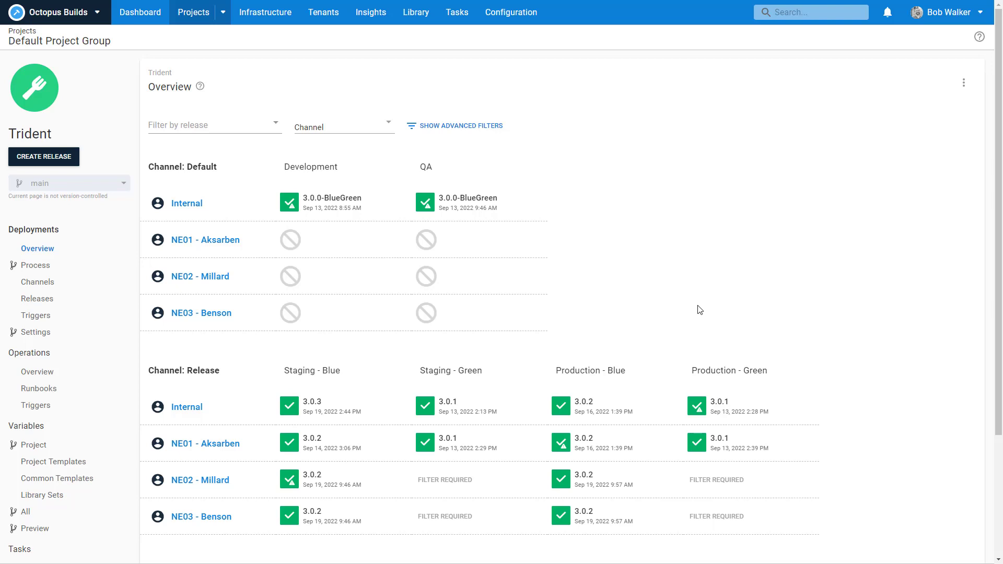
Inspect the Staging - Blue run of the Update Canary Load Balancer runbook, checking its worker log, task summary and task history
{"action": "left_click", "coordinate": [39, 388]}
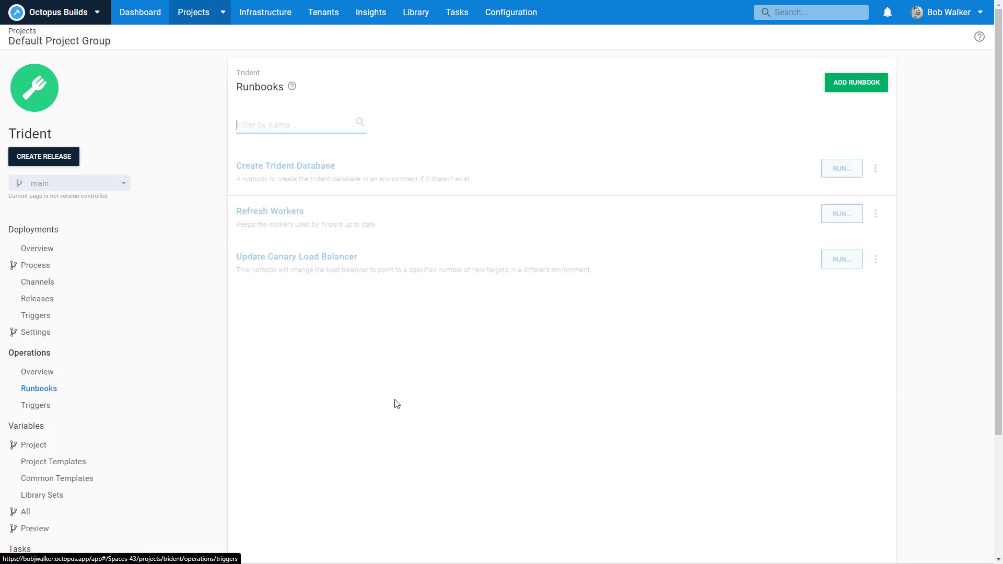
{"action": "left_click", "coordinate": [459, 280]}
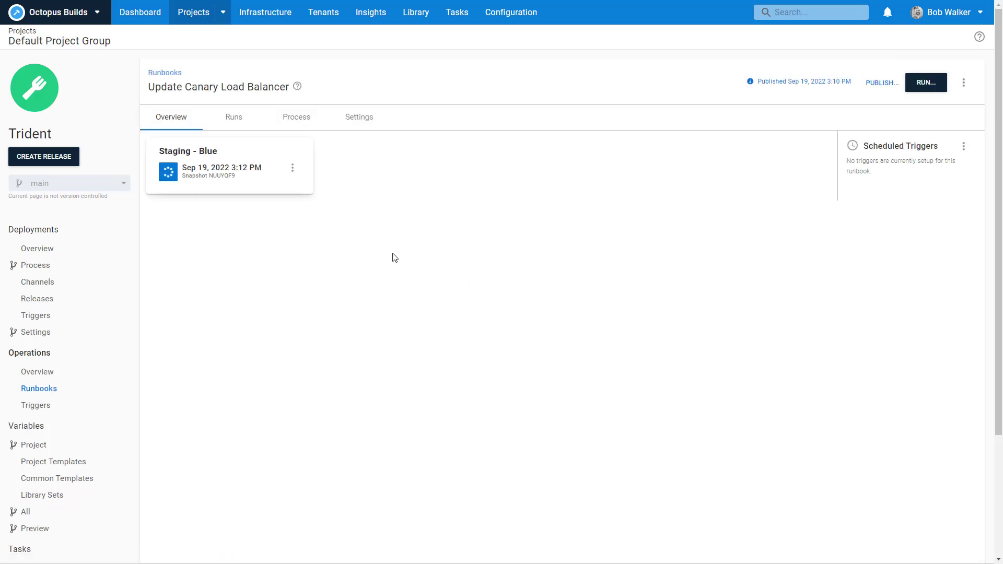
{"action": "left_click", "coordinate": [262, 187]}
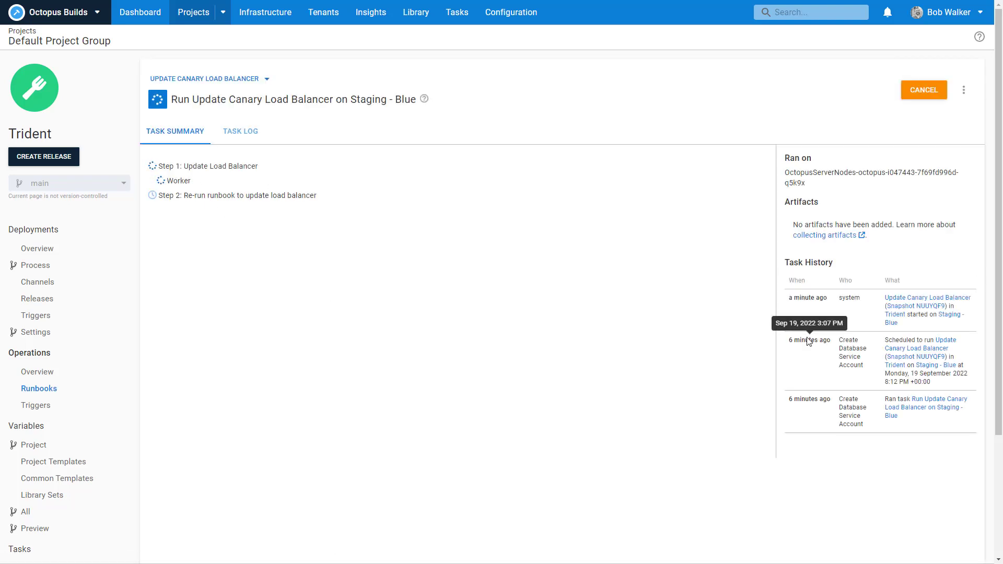
{"action": "left_click", "coordinate": [188, 181]}
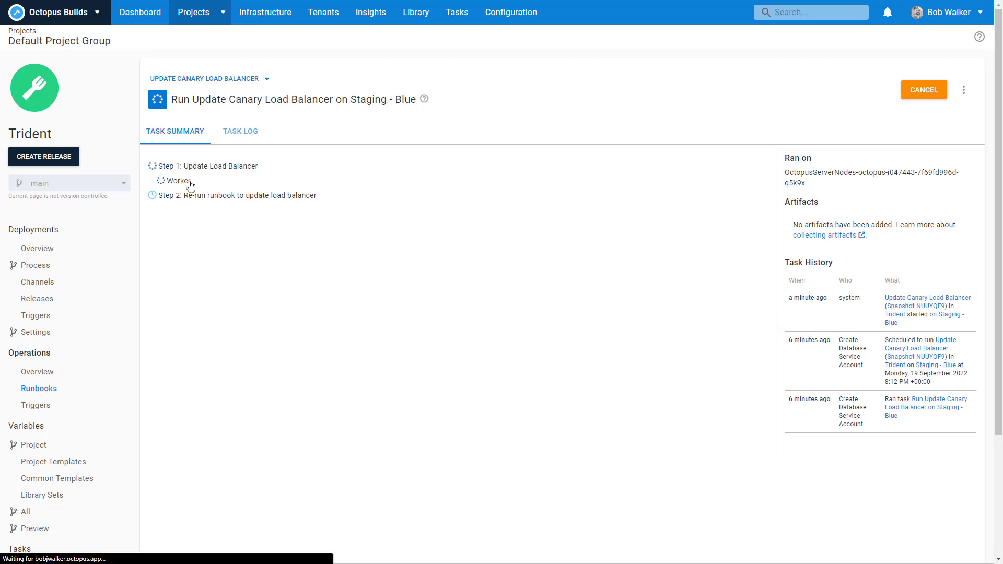
{"action": "scroll", "coordinate": [298, 213], "scroll_direction": "up", "scroll_amount": 3}
{"action": "left_click", "coordinate": [175, 129]}
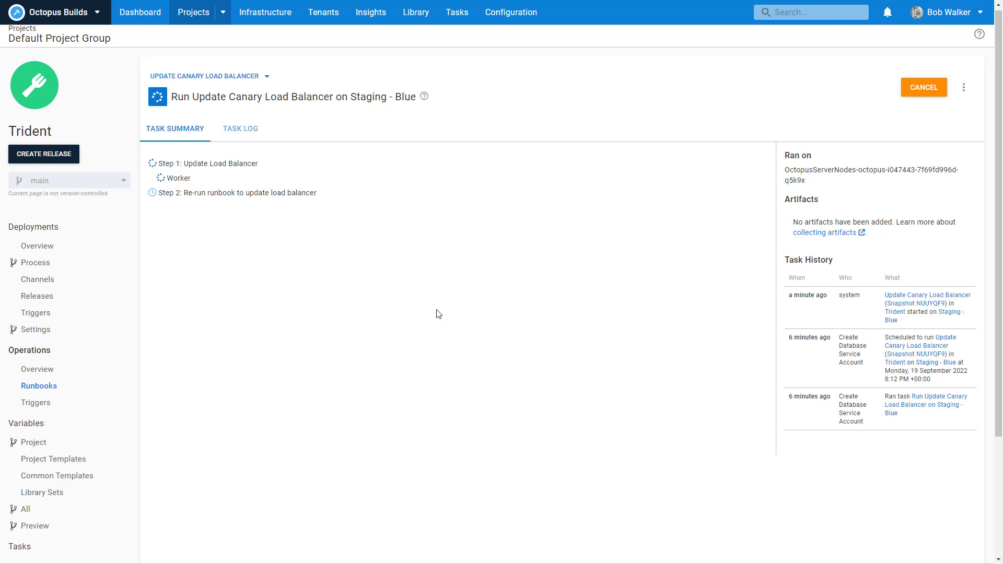